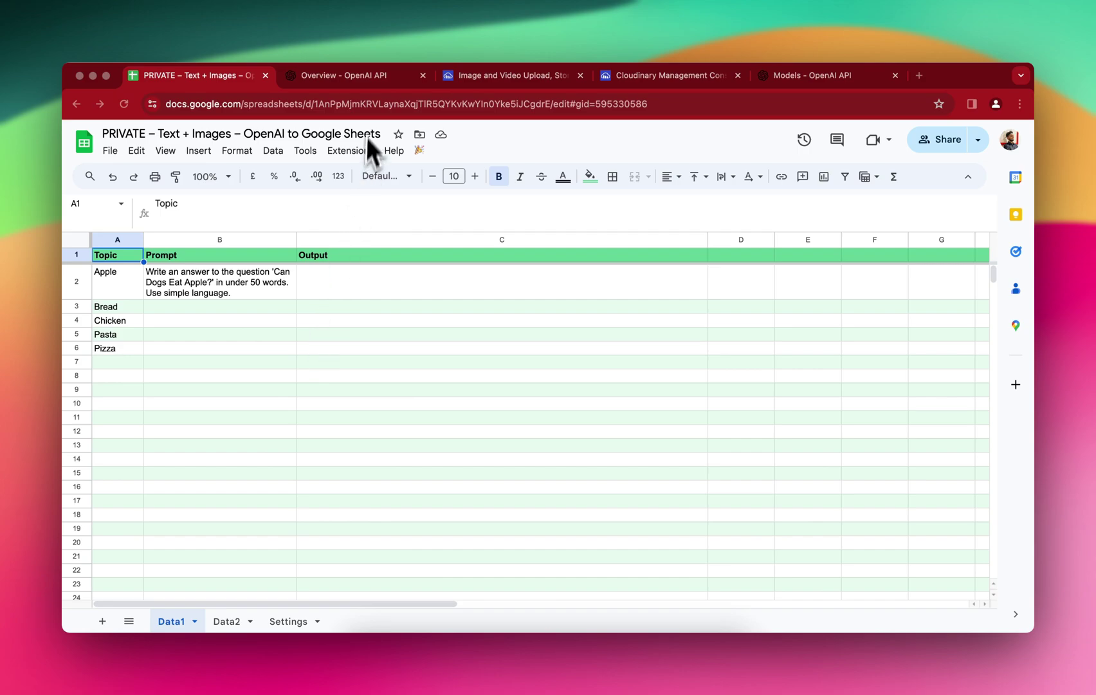
Step: View the OpenAI developer platform and Cloudinary home pages, and return to the OpenAI to Google Sheets spreadsheet
{"action": "left_click", "coordinate": [356, 75]}
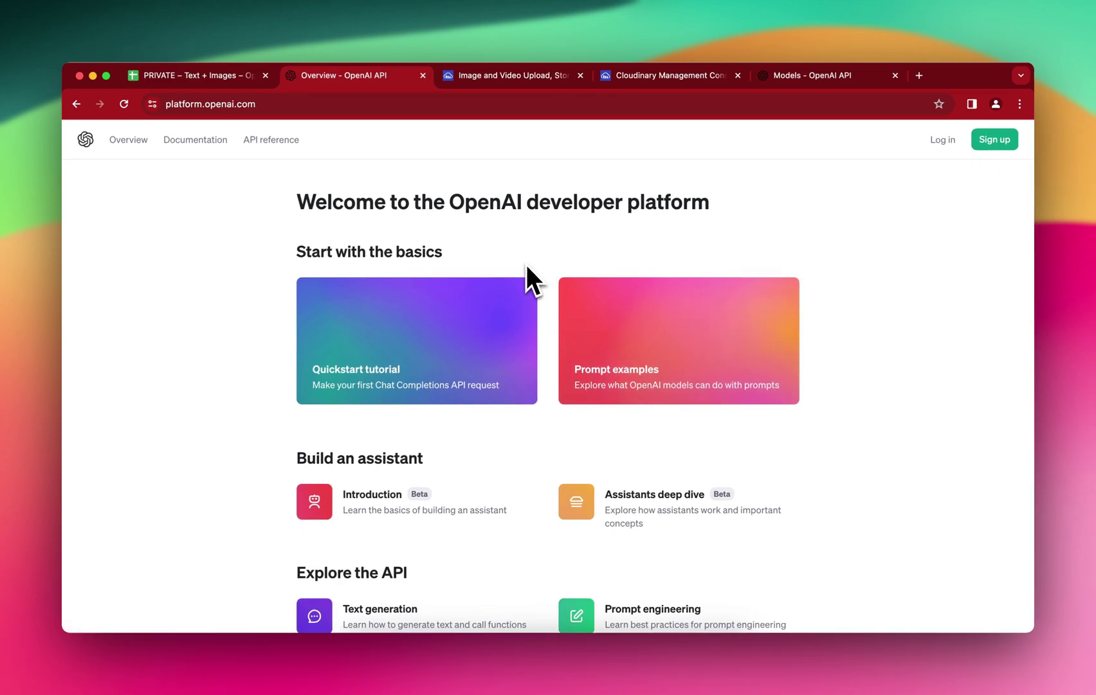
{"action": "left_click", "coordinate": [492, 75]}
{"action": "mouse_move", "coordinate": [476, 161]}
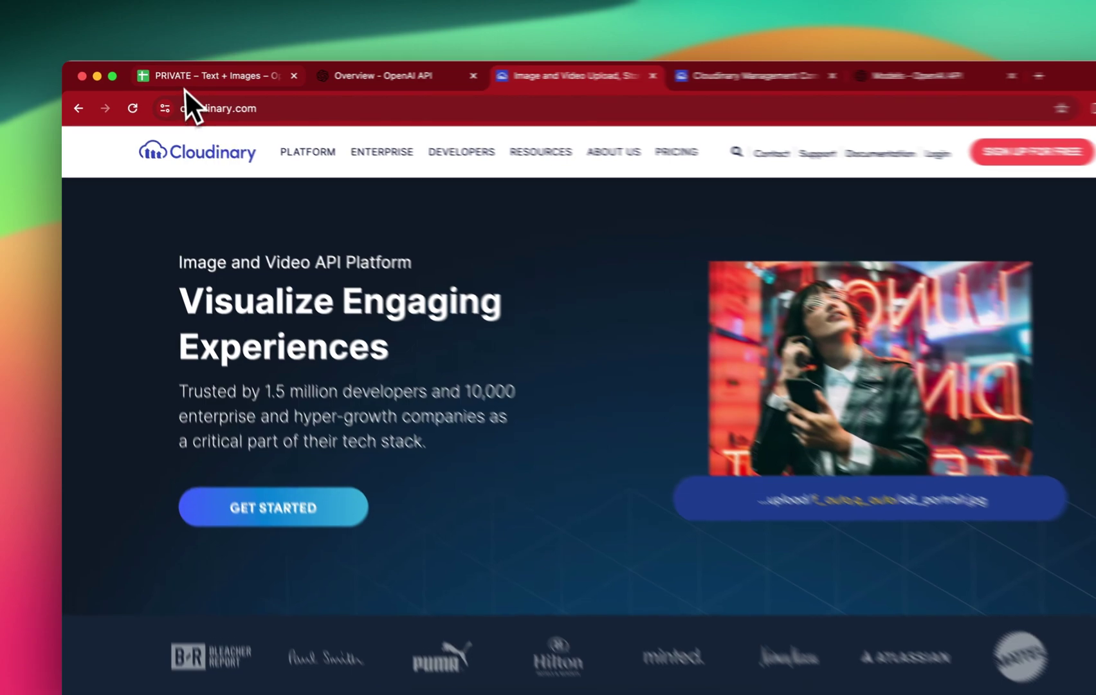
{"action": "left_click", "coordinate": [187, 75]}
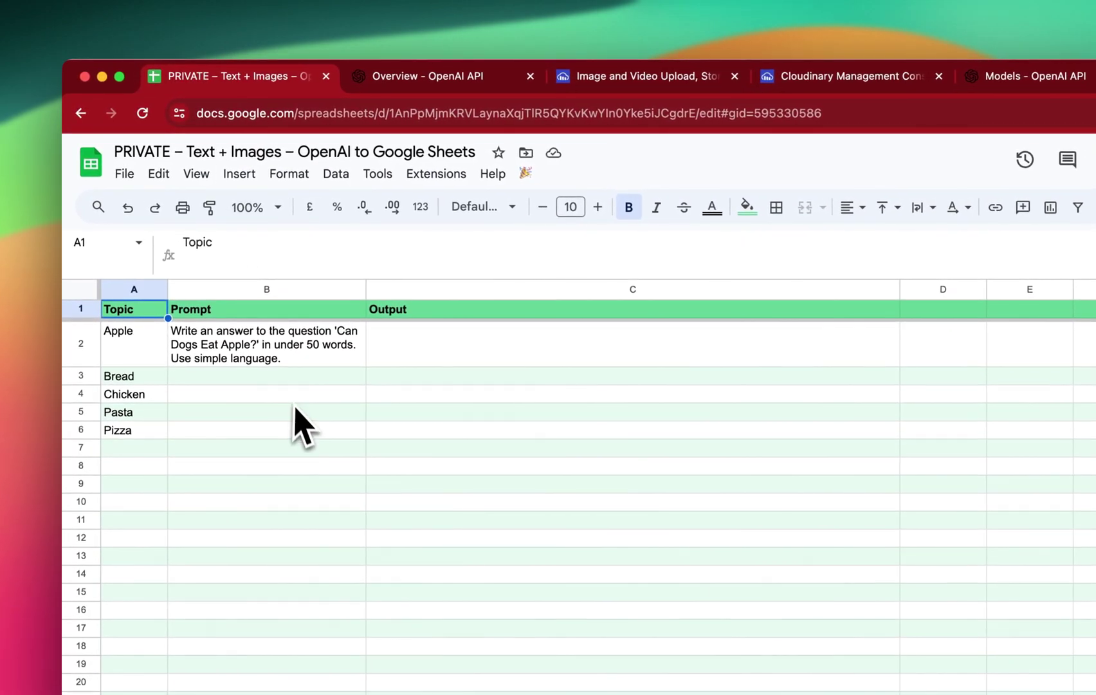
Step: Open the spreadsheet's Apps Script project to view its Code.gs, and close it to return to the sheet
{"action": "left_click", "coordinate": [437, 175]}
{"action": "left_click", "coordinate": [450, 260]}
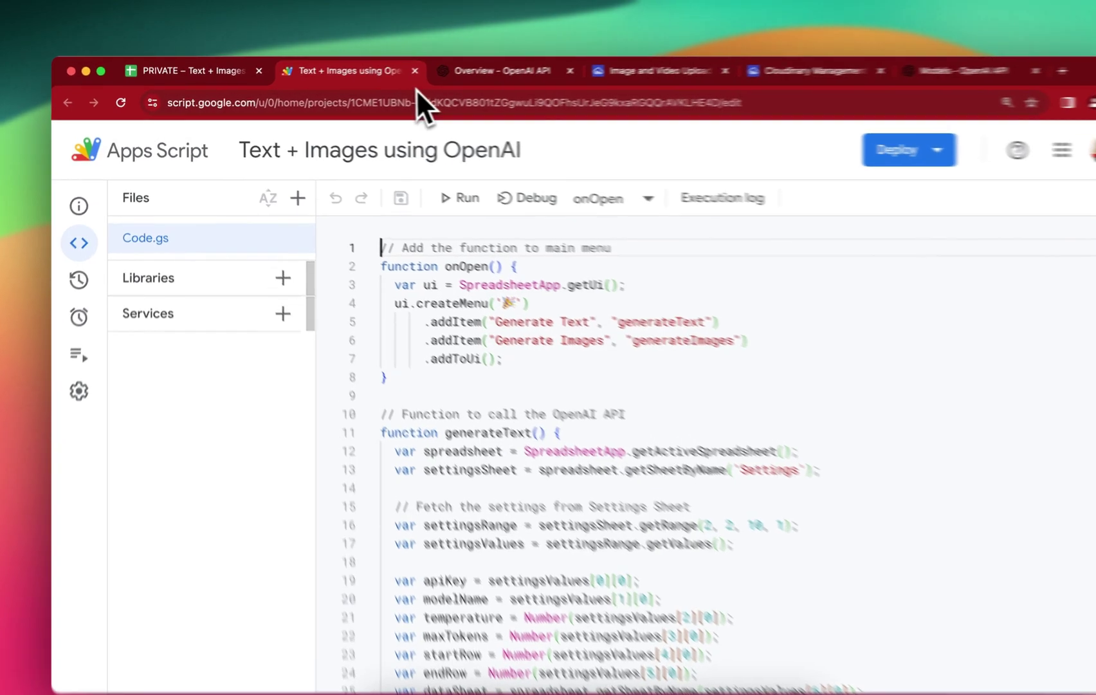
{"action": "left_click", "coordinate": [386, 76]}
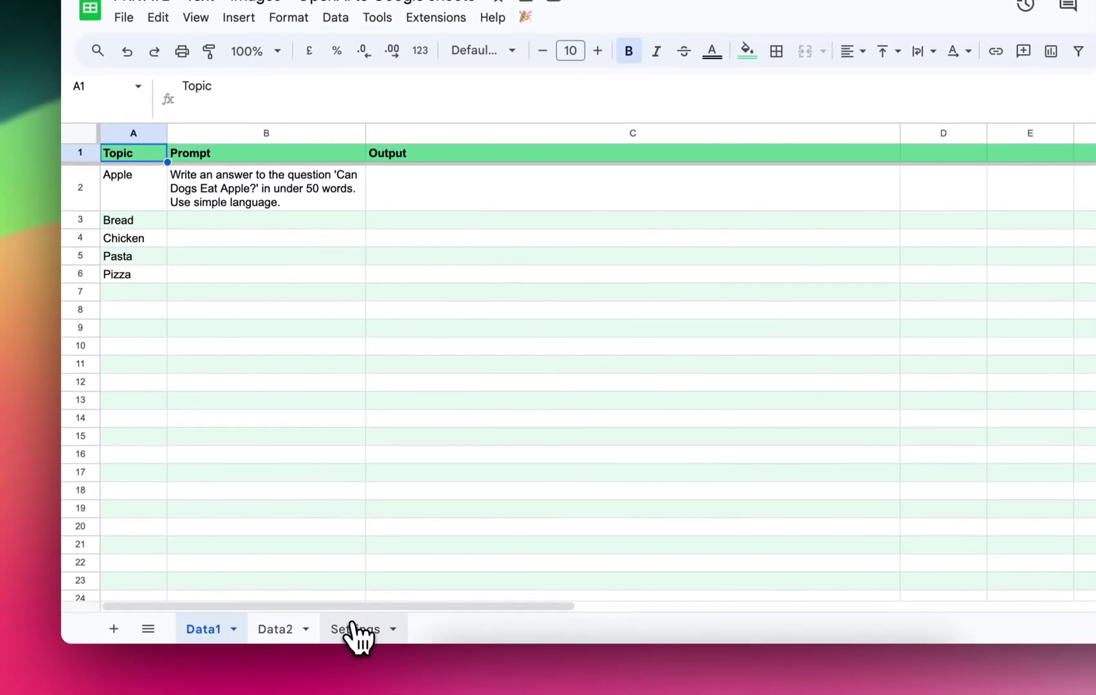
Step: Examine the Settings sheet's text generation options, including the OpenAI API Key row
{"action": "left_click", "coordinate": [354, 628]}
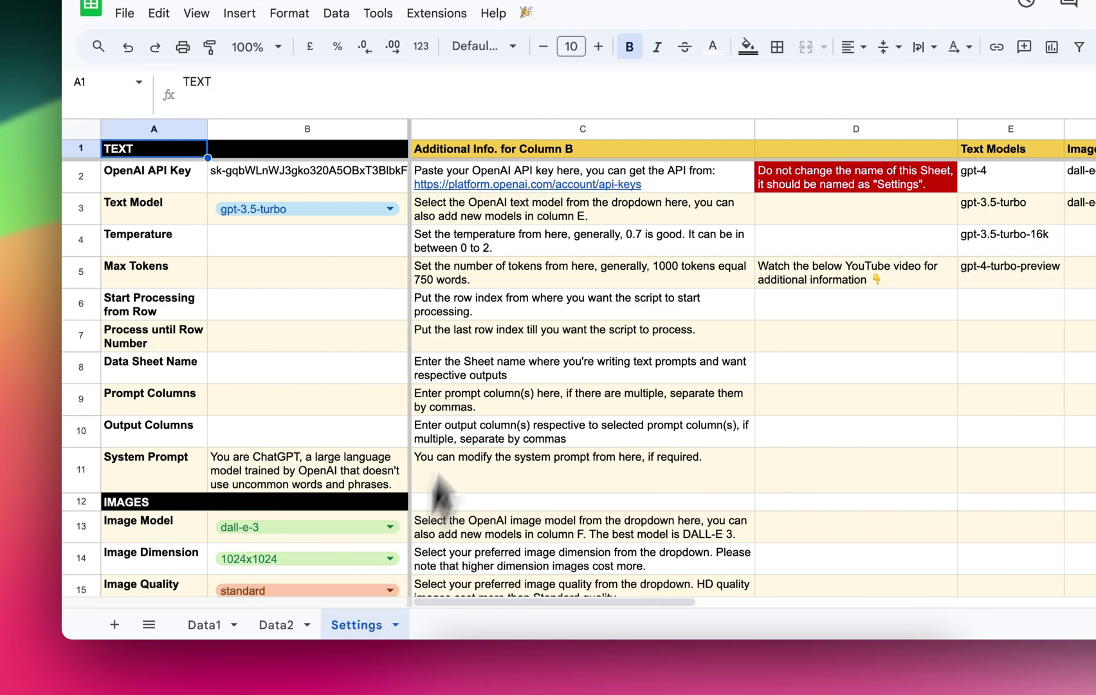
{"action": "left_click", "coordinate": [492, 337]}
{"action": "left_click", "coordinate": [151, 182]}
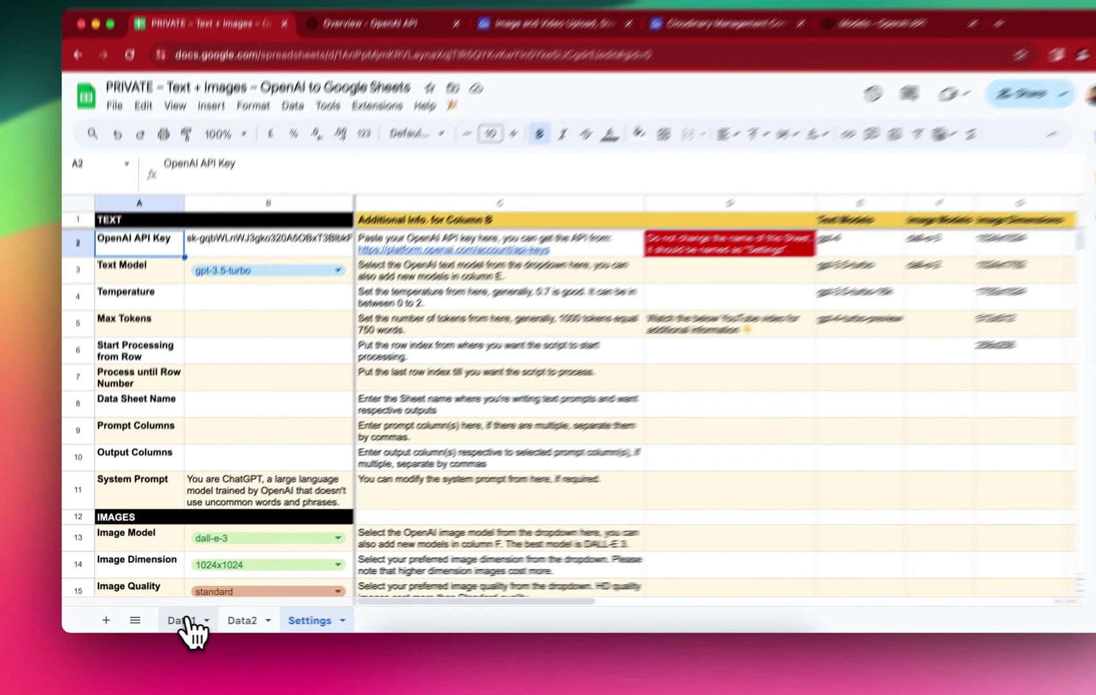
Step: On the Data1 sheet, fill the prompt formula in B2 down to B6 for the remaining topics
{"action": "left_click", "coordinate": [173, 620]}
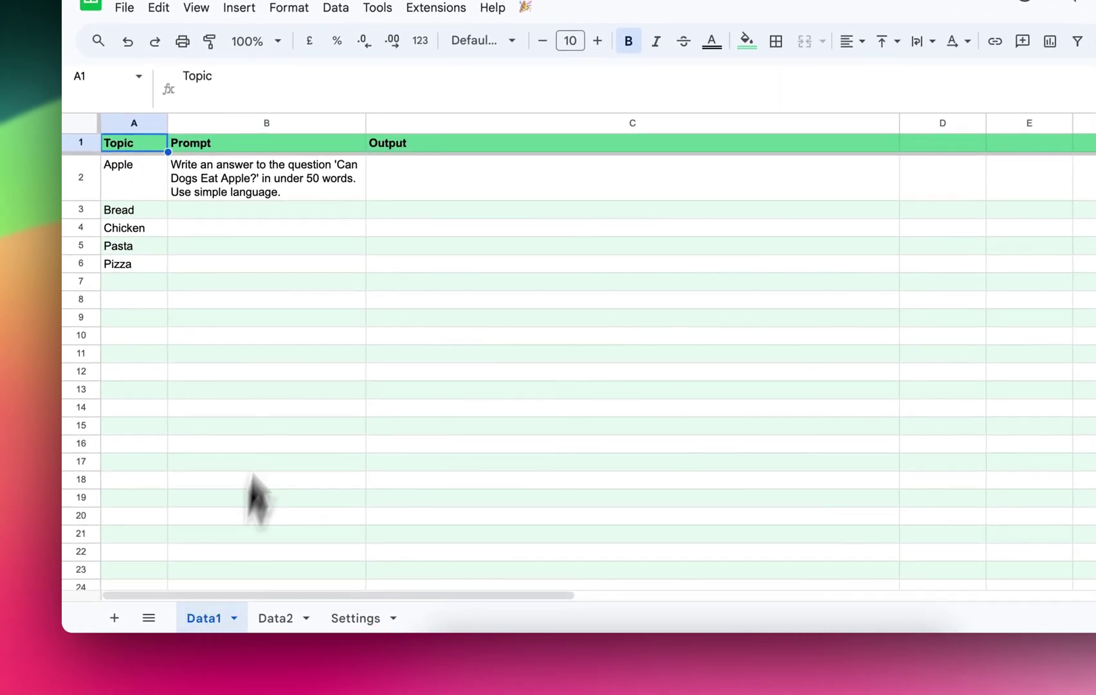
{"action": "left_click", "coordinate": [236, 398]}
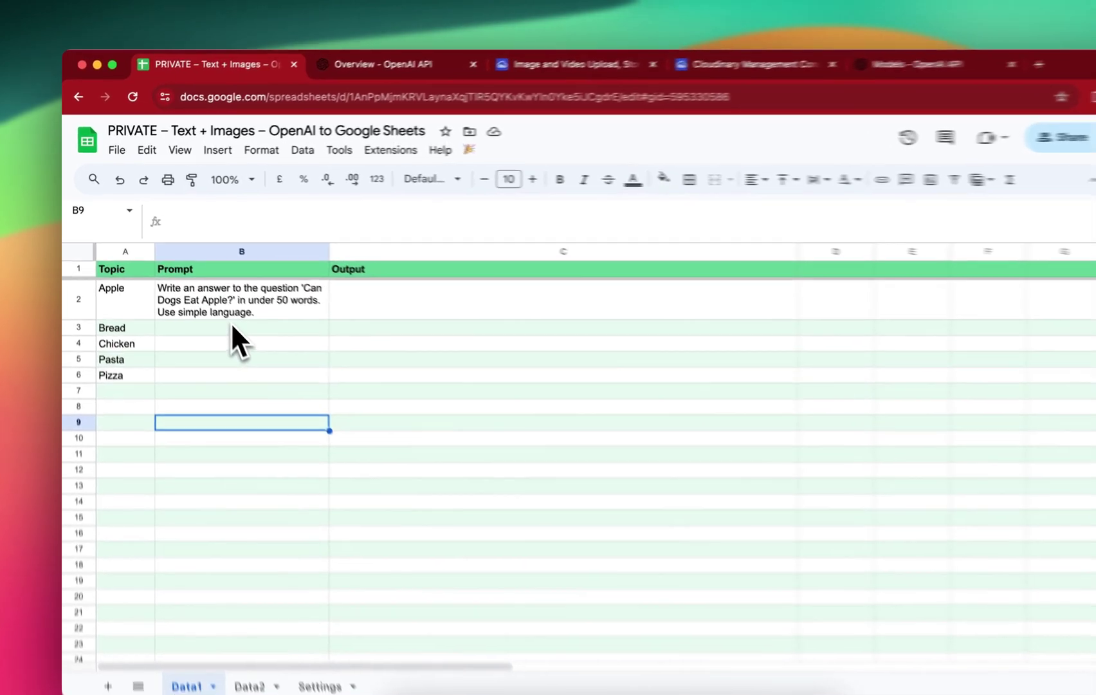
{"action": "left_click", "coordinate": [212, 292]}
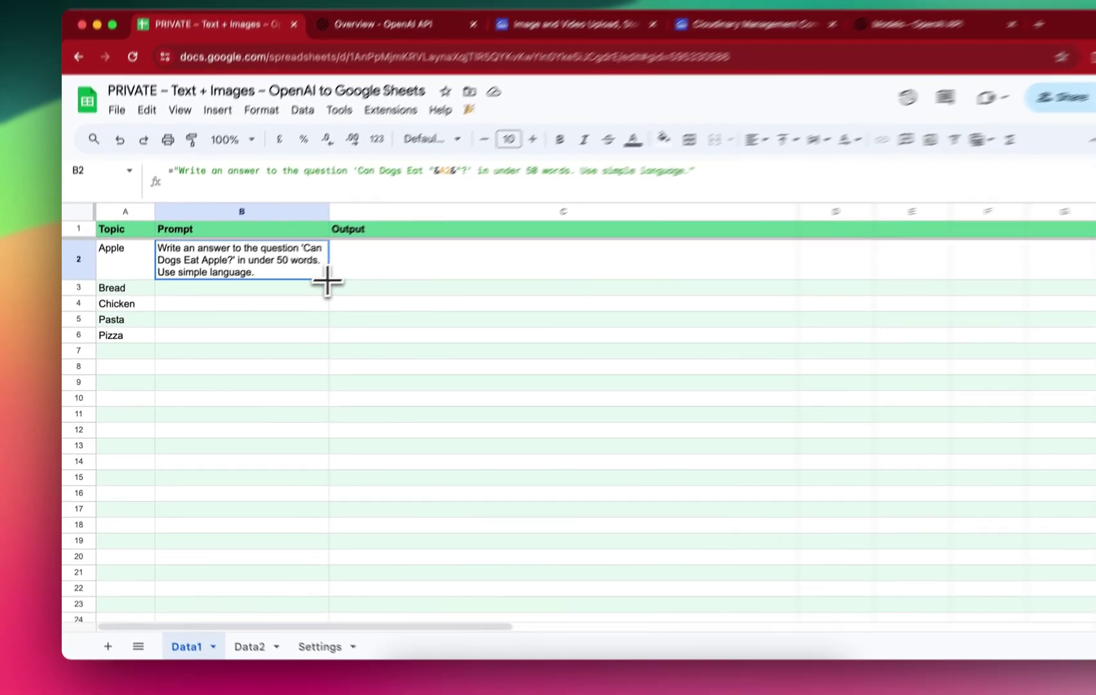
{"action": "left_click_drag", "start_coordinate": [296, 300], "coordinate": [295, 303]}
{"action": "left_click_drag", "start_coordinate": [360, 264], "coordinate": [362, 320]}
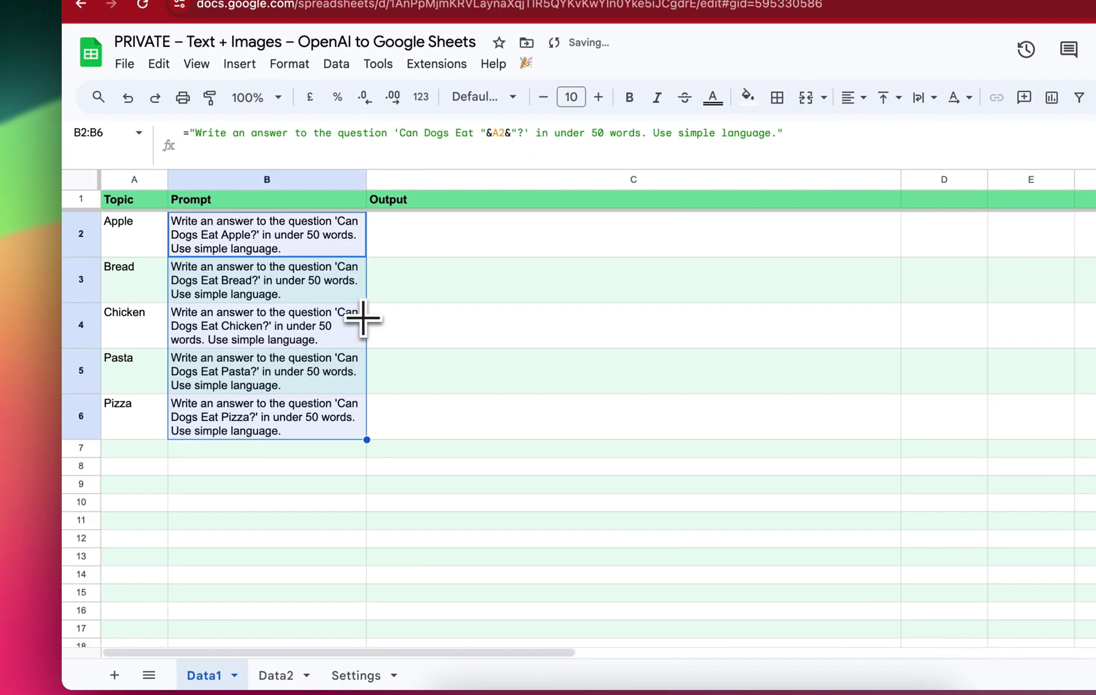
{"action": "left_click", "coordinate": [303, 513]}
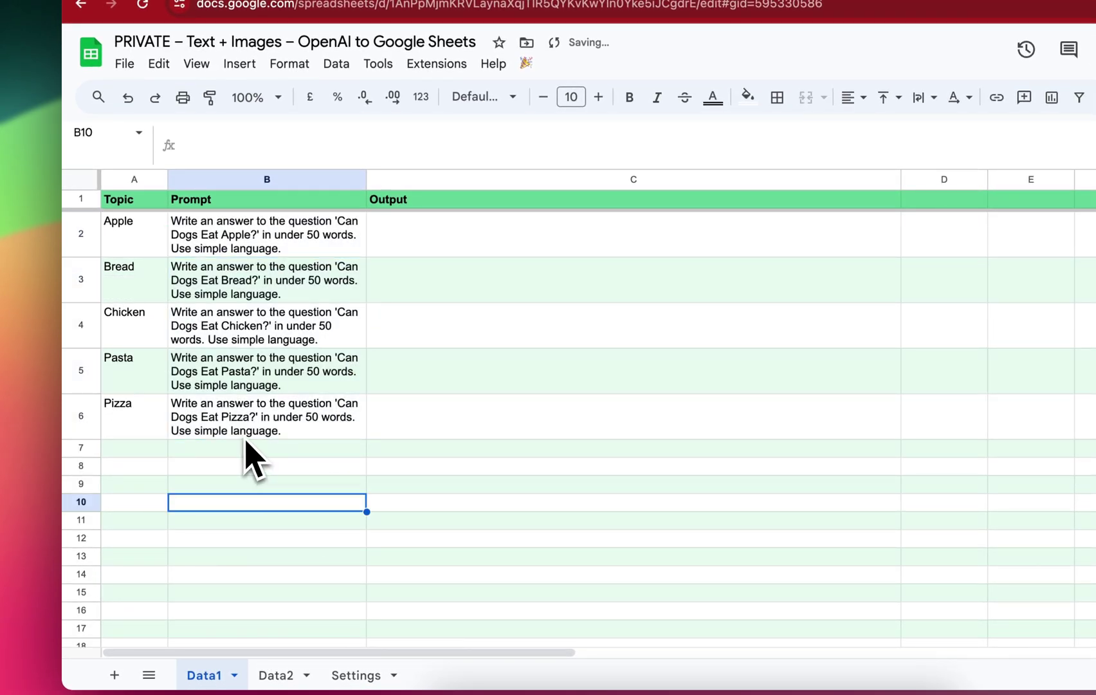
{"action": "left_click", "coordinate": [229, 429]}
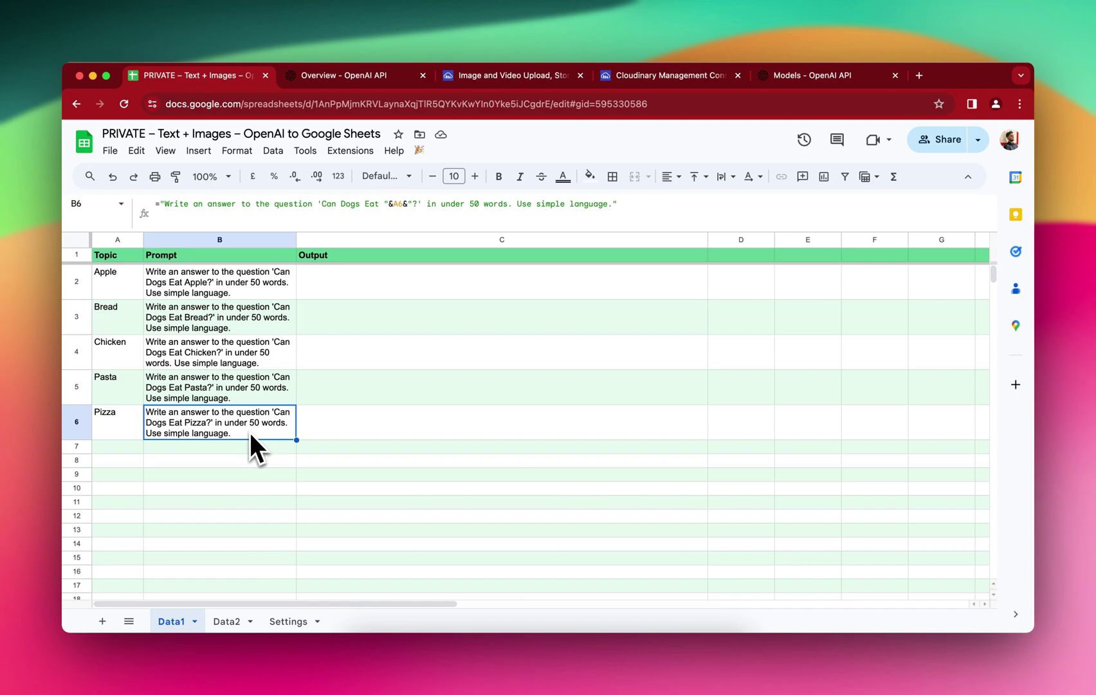
{"action": "left_click", "coordinate": [246, 449]}
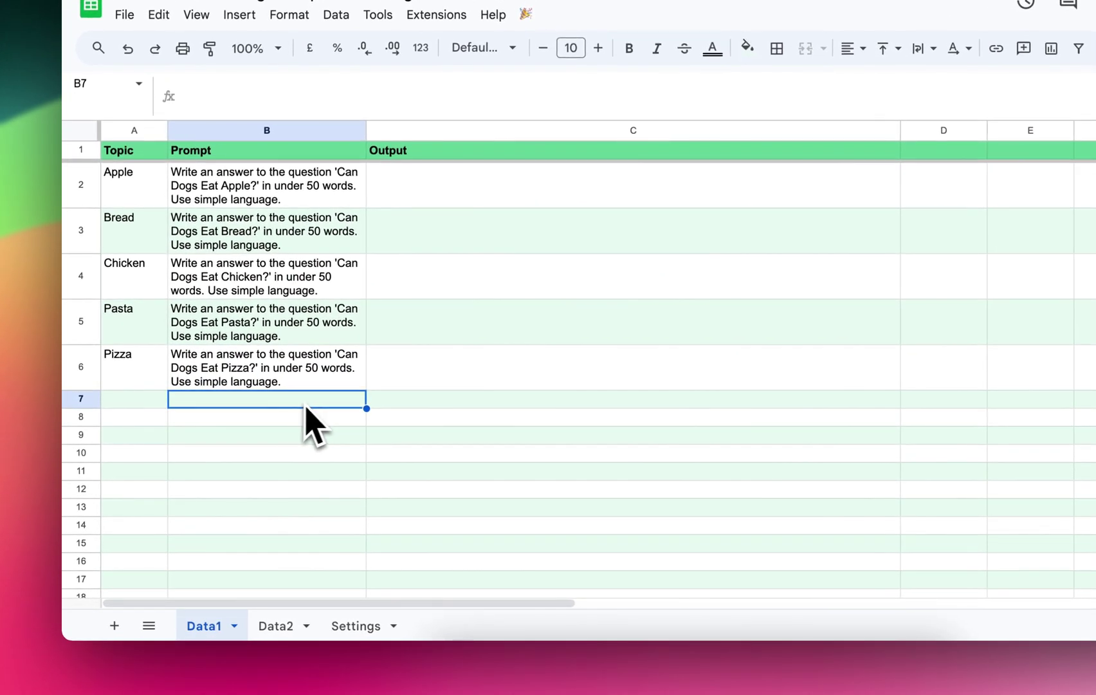
Step: On the Settings sheet, set Temperature to 0.7 and Max Tokens to 1000
{"action": "left_click", "coordinate": [335, 625]}
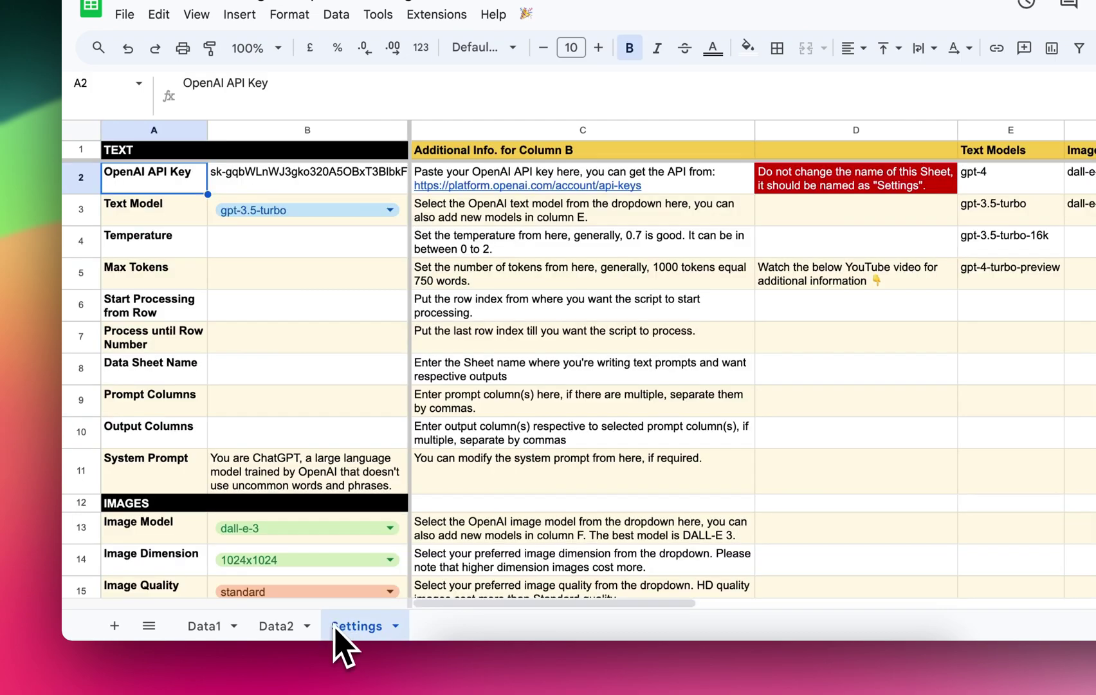
{"action": "left_click", "coordinate": [267, 255]}
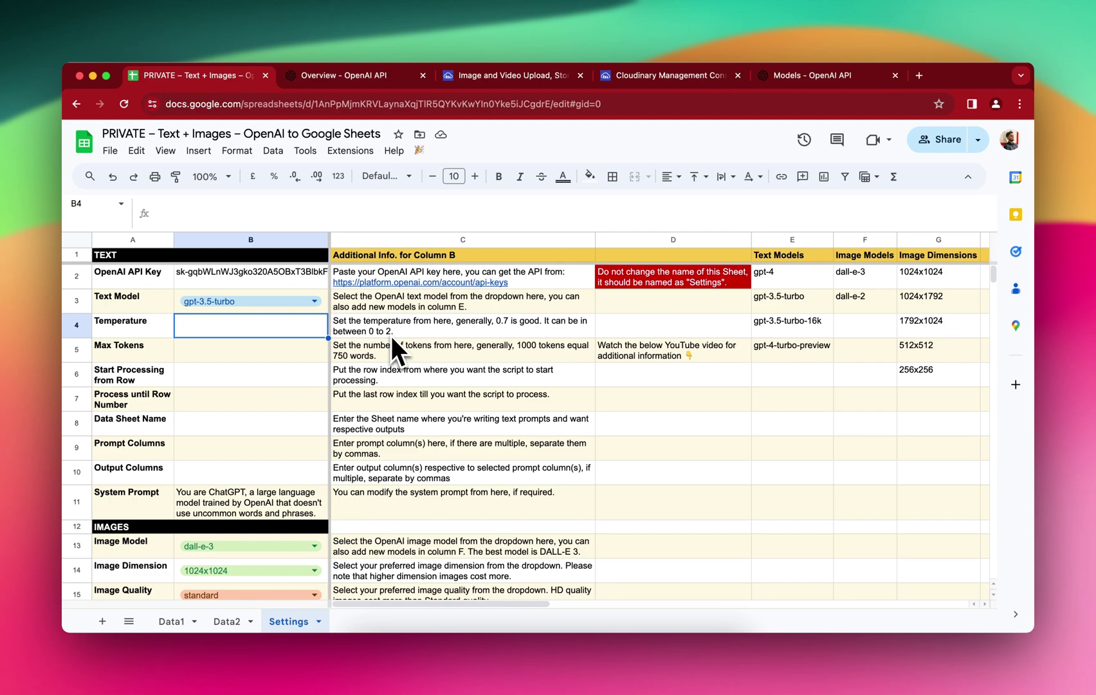
{"action": "type", "text": "0.7"}
{"action": "key", "text": "Return"}
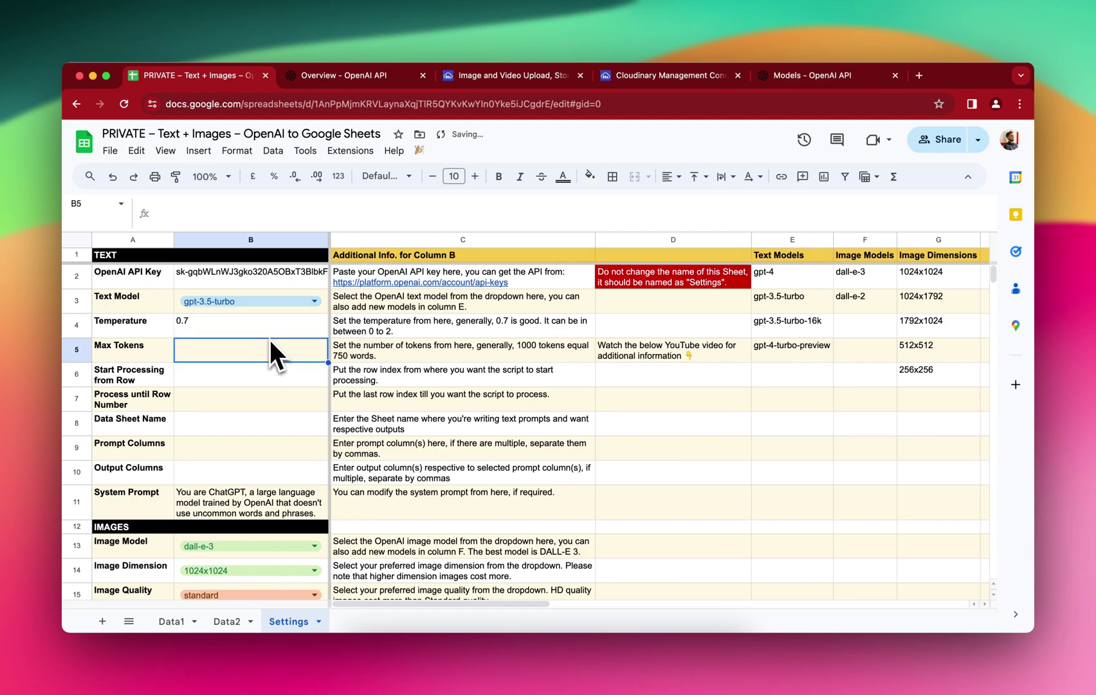
{"action": "left_click", "coordinate": [157, 359]}
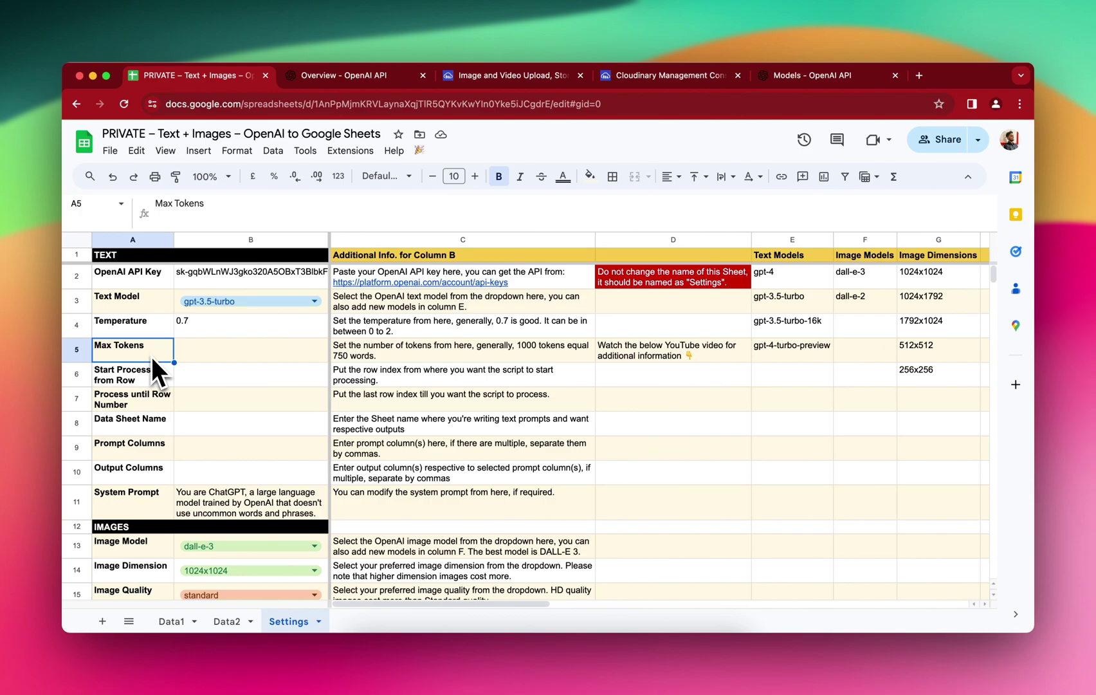
{"action": "left_click", "coordinate": [241, 350]}
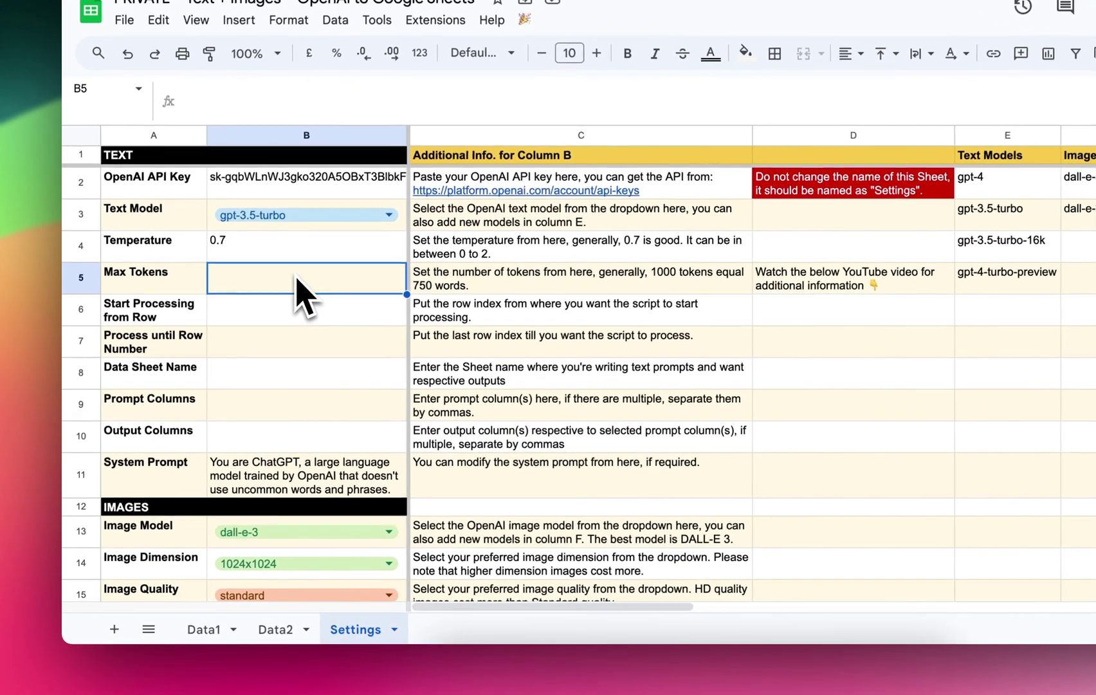
{"action": "type", "text": "1000"}
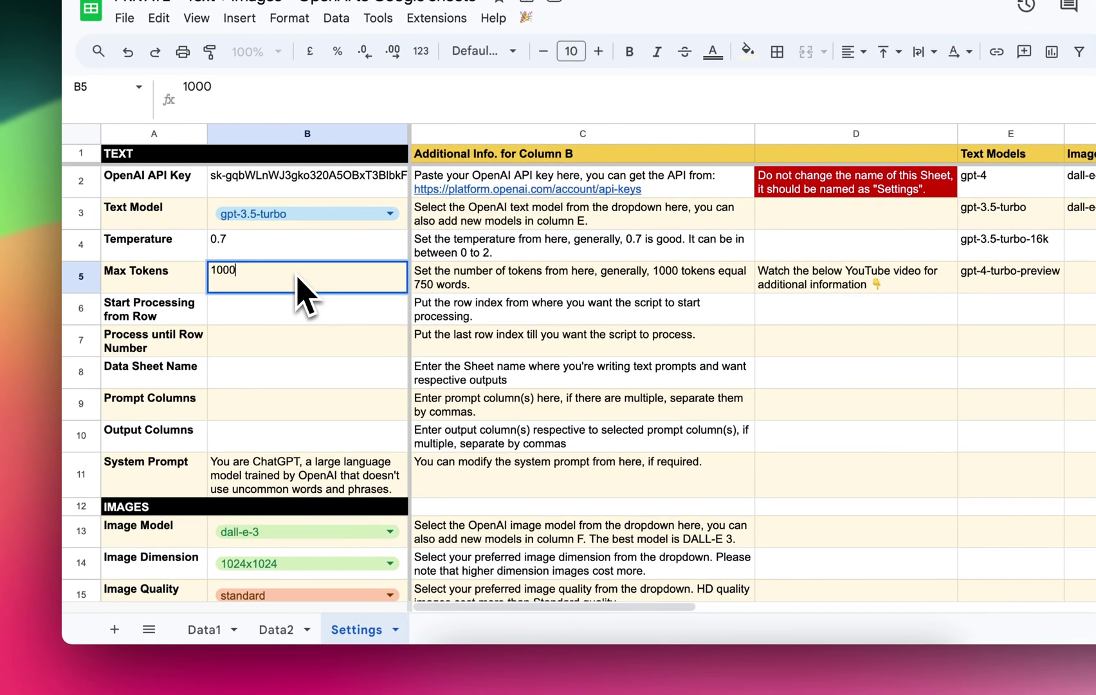
{"action": "key", "text": "Return"}
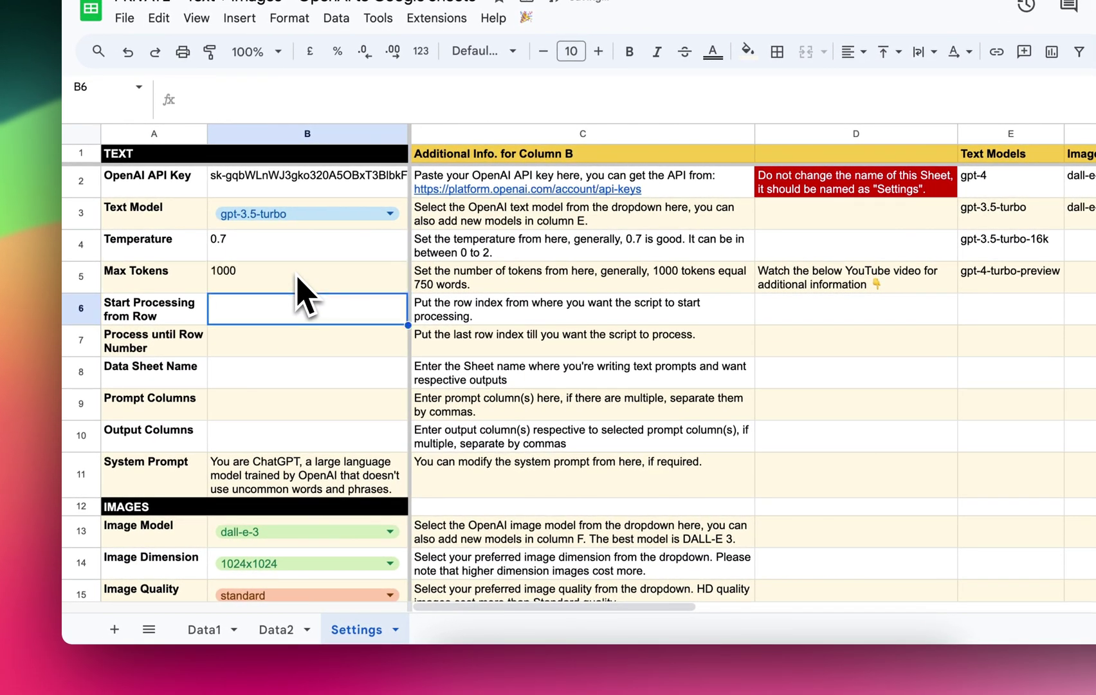
Step: Check the topic rows on Data1, and set the script on the Settings sheet to process from row 2 until row 6
{"action": "left_click", "coordinate": [129, 317]}
{"action": "left_click", "coordinate": [137, 356]}
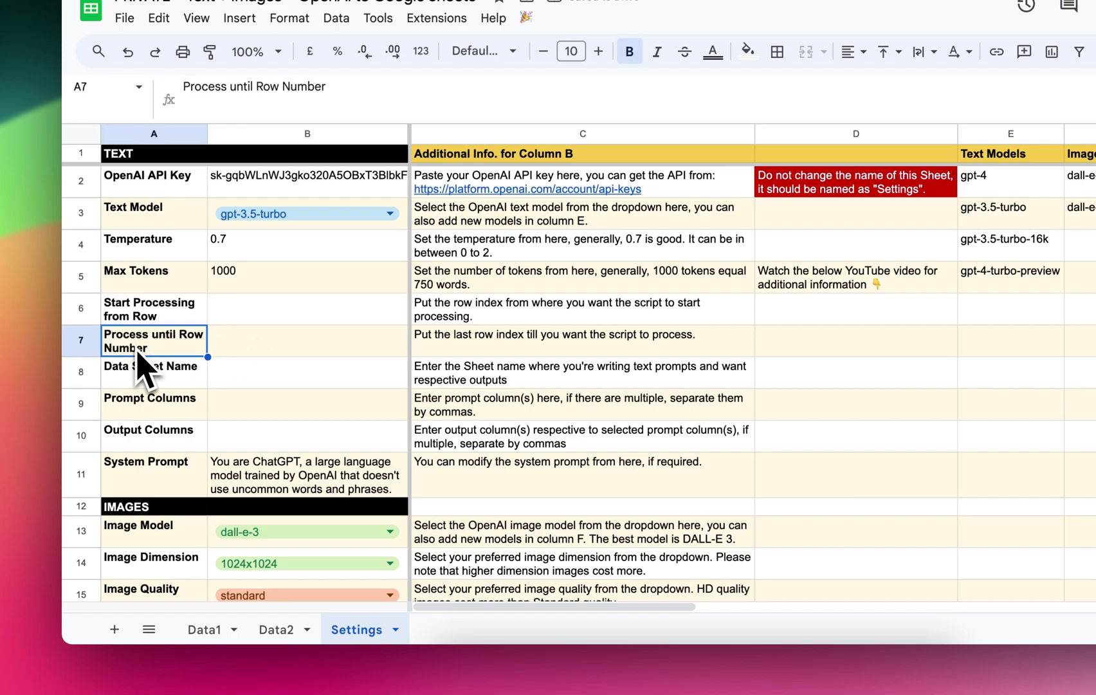
{"action": "left_click", "coordinate": [204, 629]}
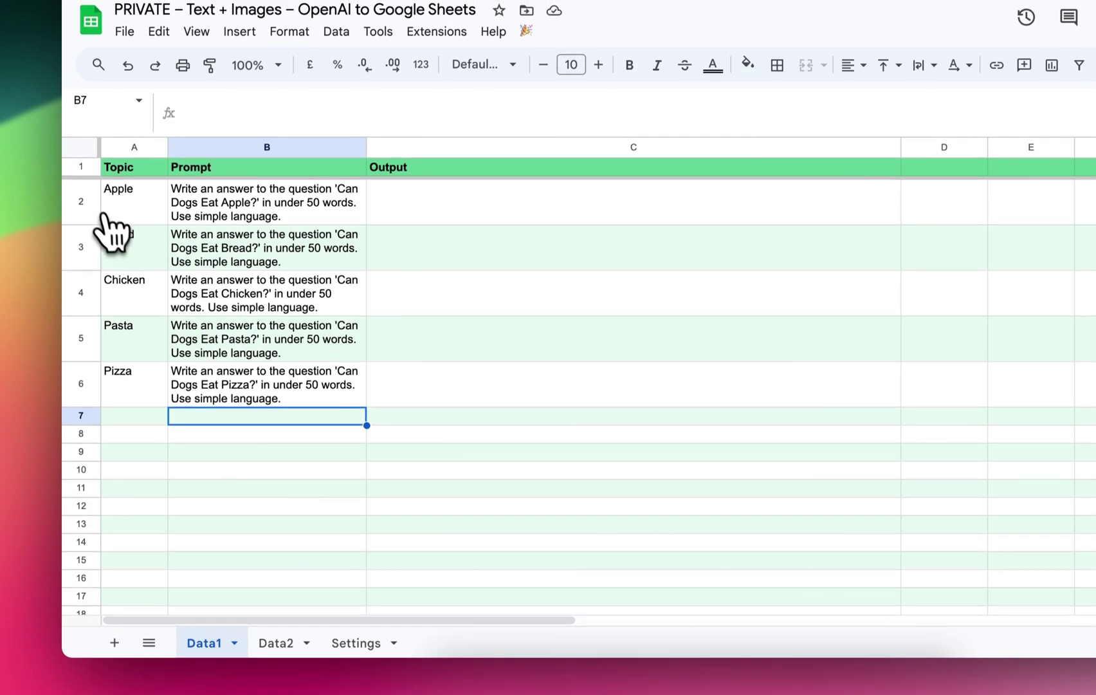
{"action": "left_click", "coordinate": [84, 202]}
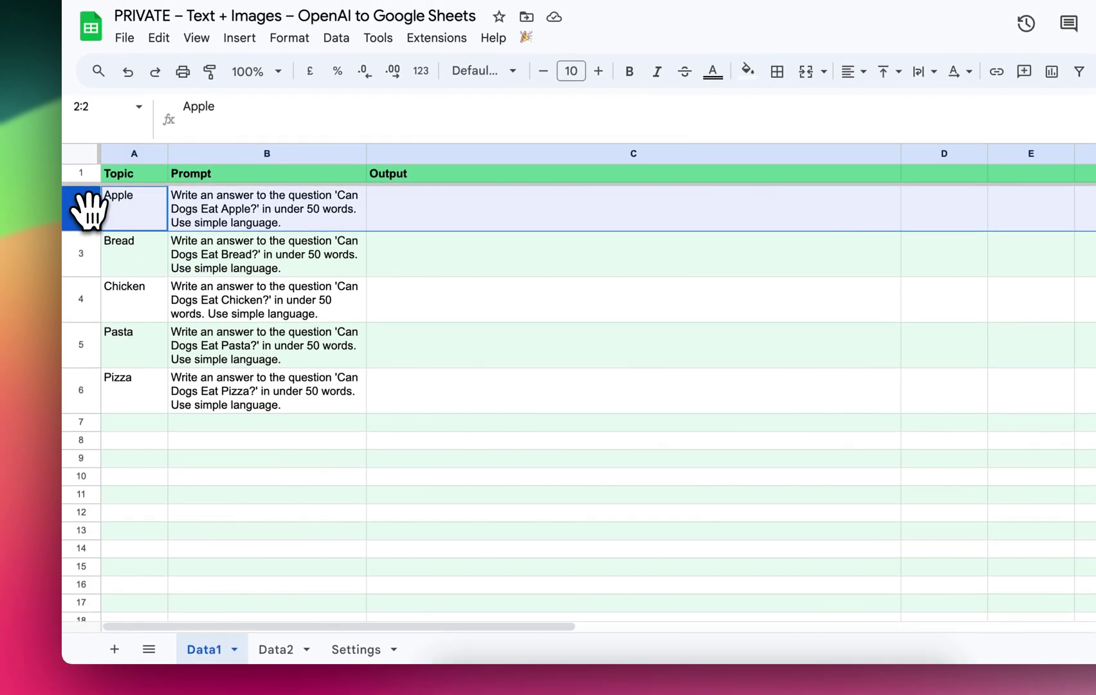
{"action": "left_click", "coordinate": [83, 400]}
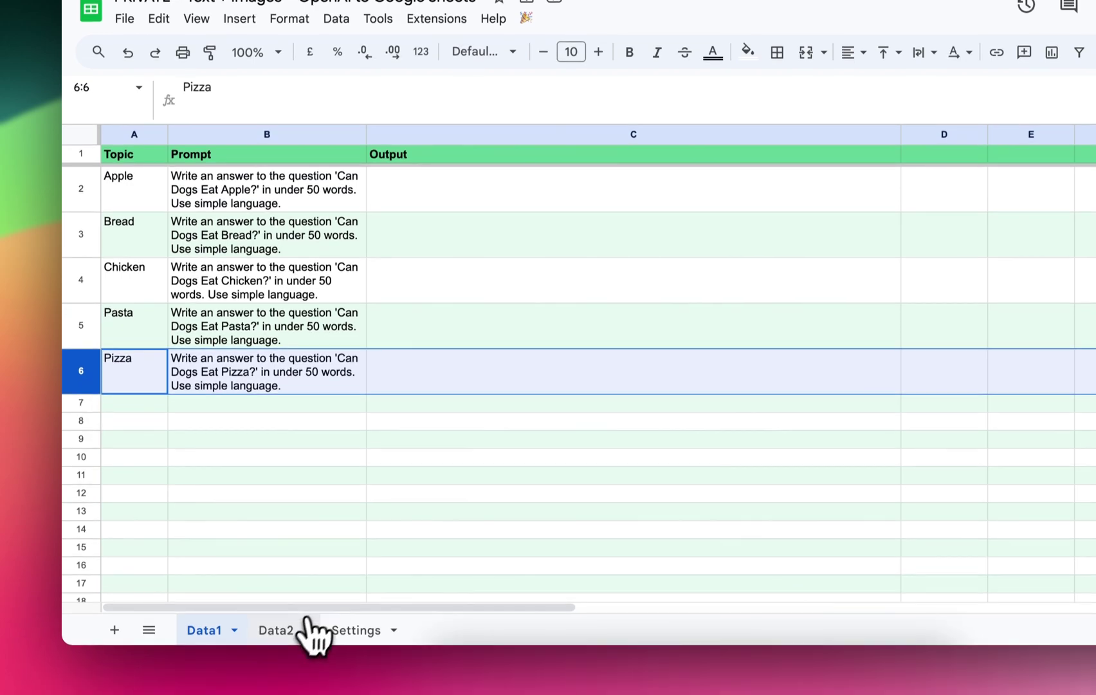
{"action": "left_click", "coordinate": [295, 650]}
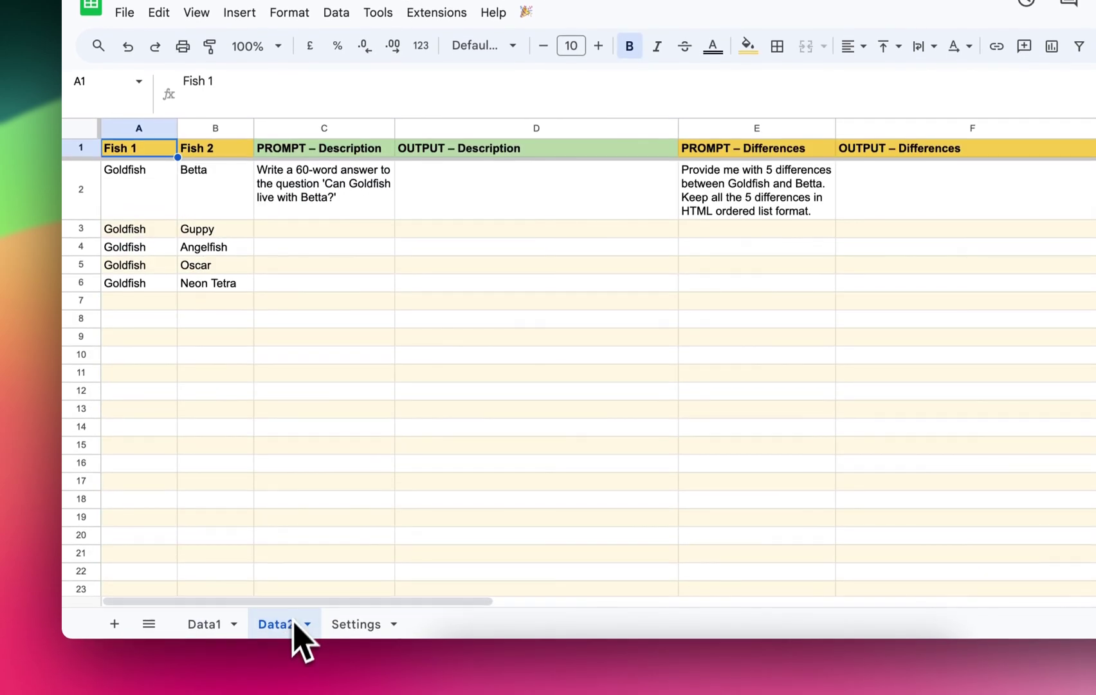
{"action": "left_click", "coordinate": [341, 623]}
{"action": "left_click", "coordinate": [300, 315]}
{"action": "type", "text": "2"}
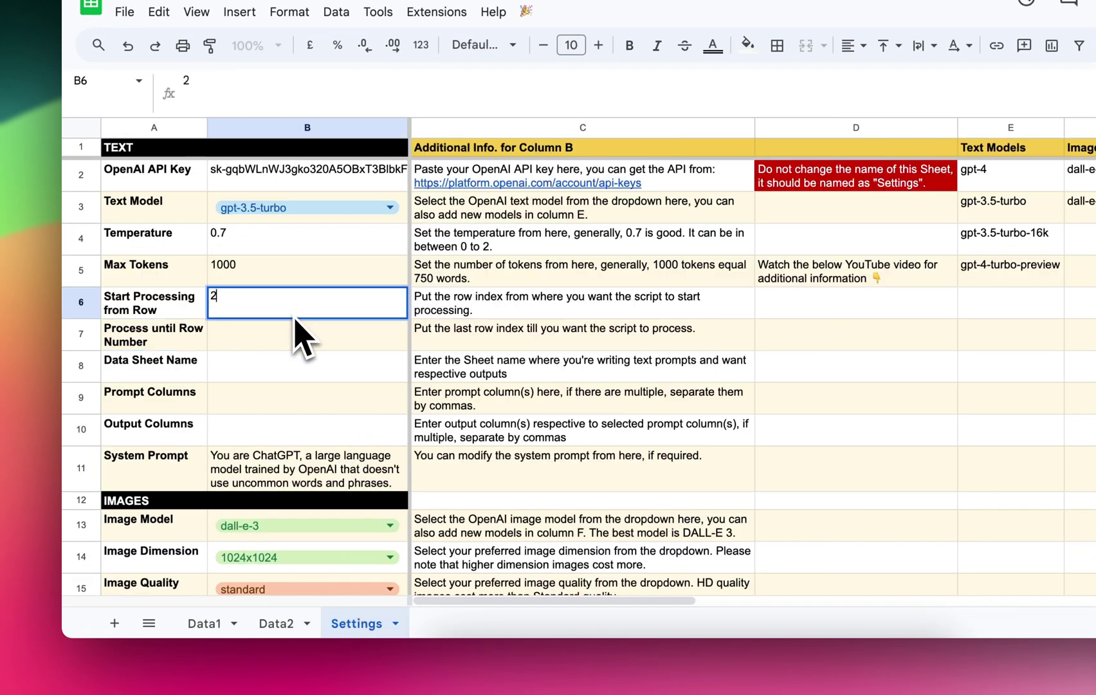
{"action": "key", "text": "Return"}
{"action": "type", "text": "6"}
{"action": "key", "text": "Return"}
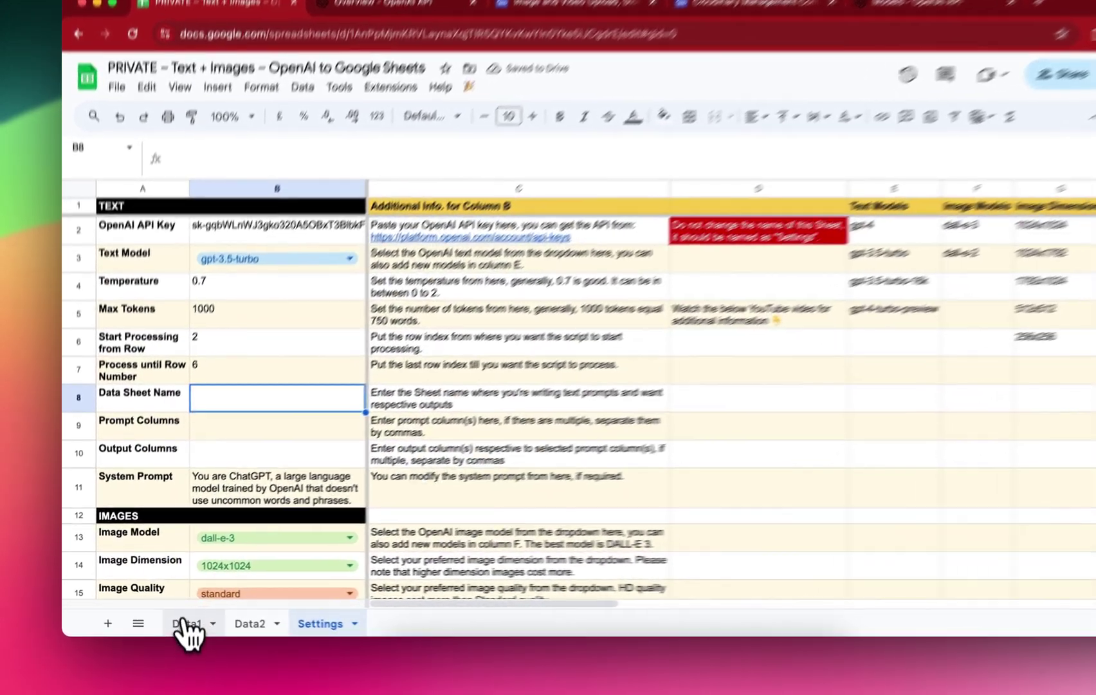
Step: Enter Data1 as the Data Sheet Name on the Settings sheet
{"action": "left_click", "coordinate": [186, 623]}
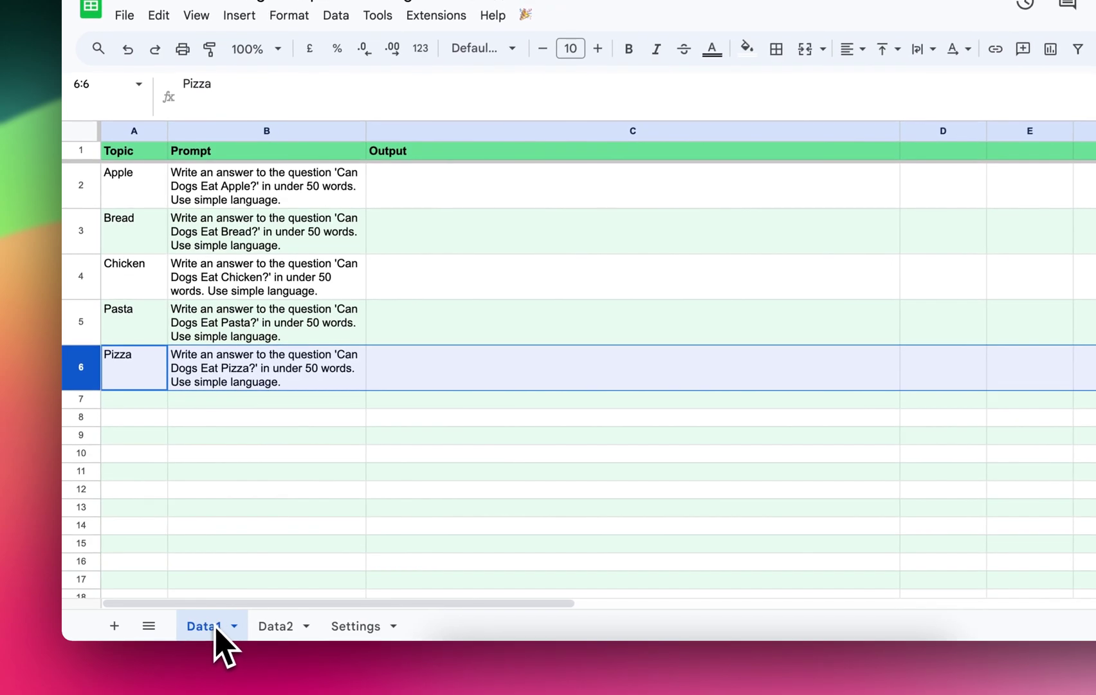
{"action": "left_click", "coordinate": [287, 455]}
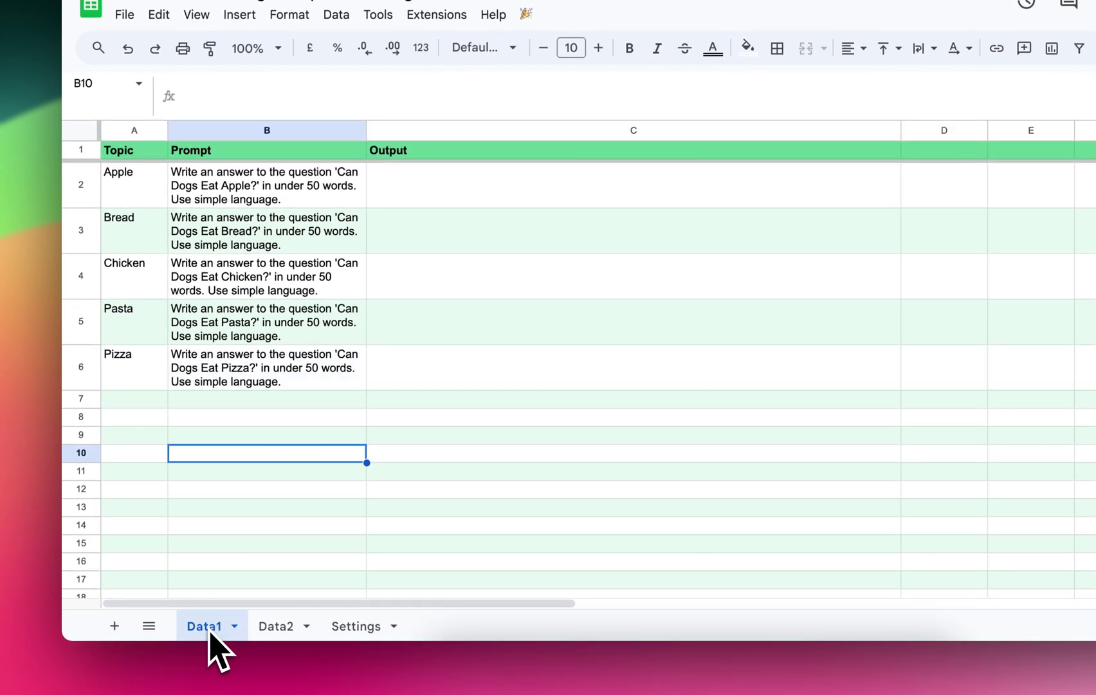
{"action": "left_click", "coordinate": [375, 637]}
{"action": "type", "text": "D"}
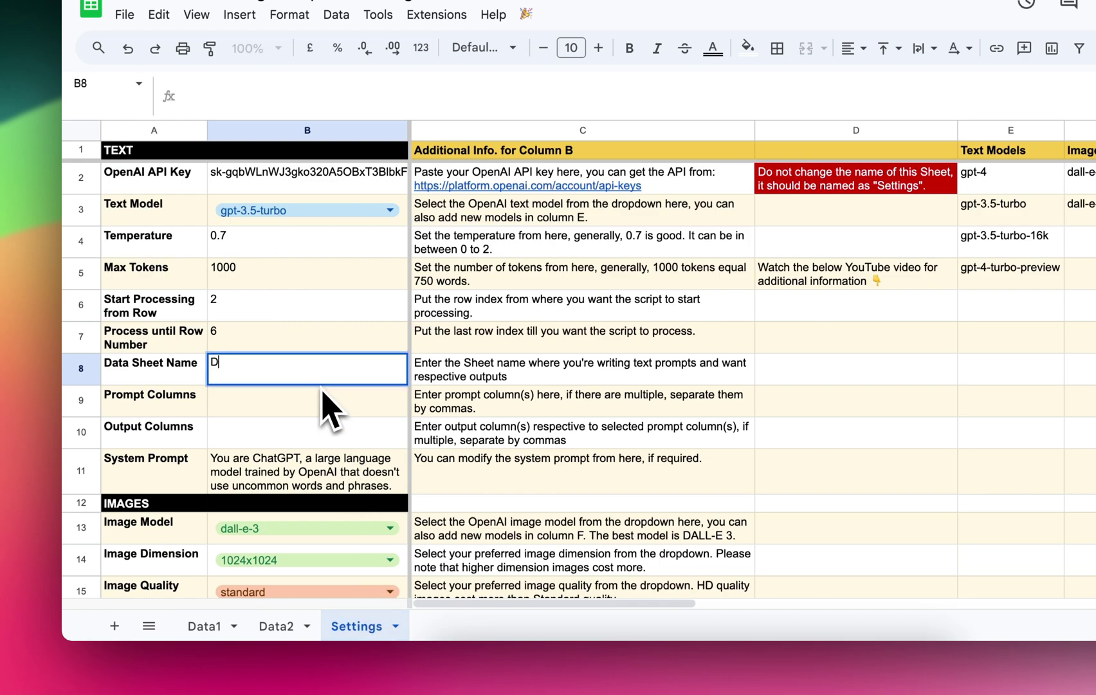
{"action": "type", "text": "ata1"}
{"action": "key", "text": "Return"}
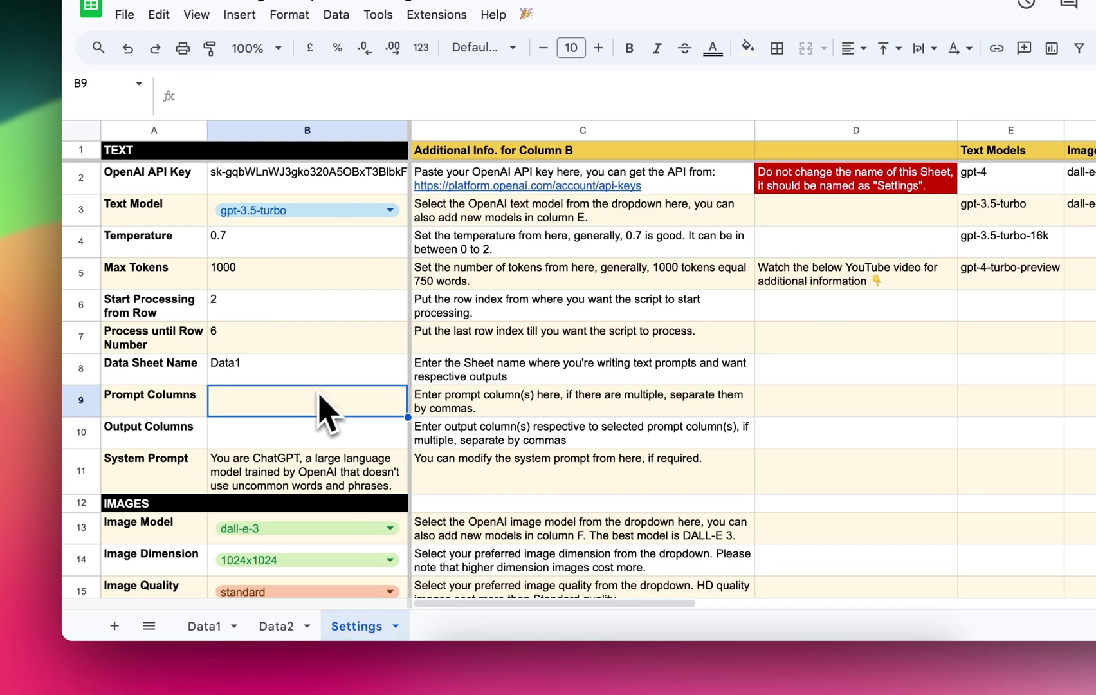
Step: Check the prompt and output columns on Data1, and set Prompt Columns to B and Output Columns to C on the Settings sheet
{"action": "left_click", "coordinate": [189, 441]}
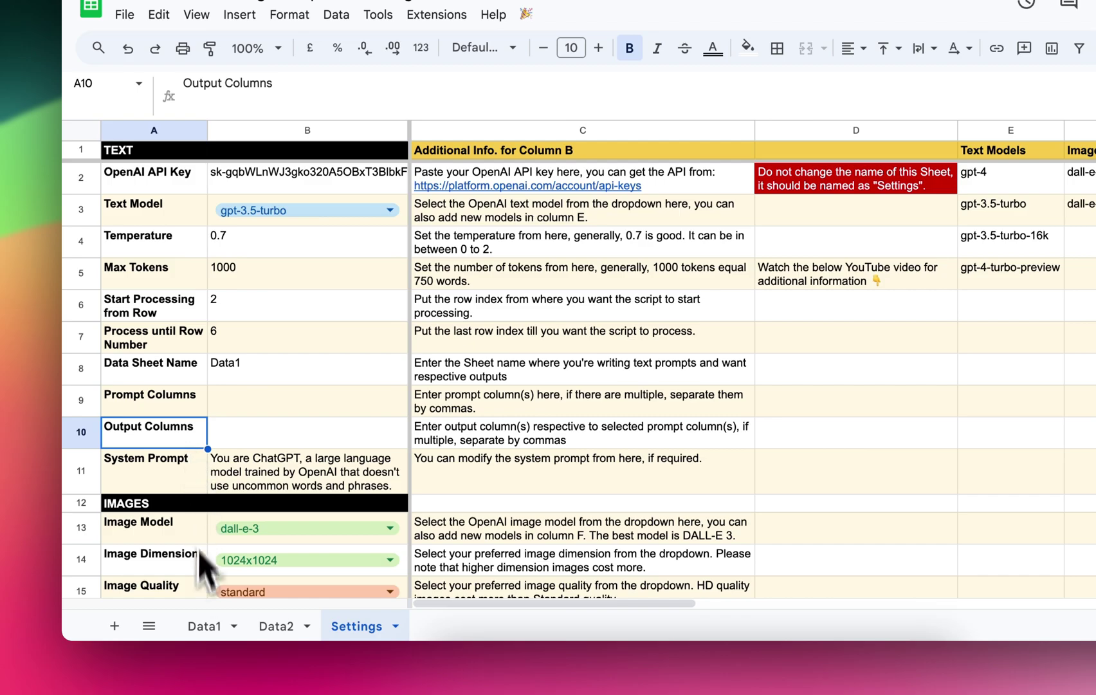
{"action": "left_click", "coordinate": [204, 627]}
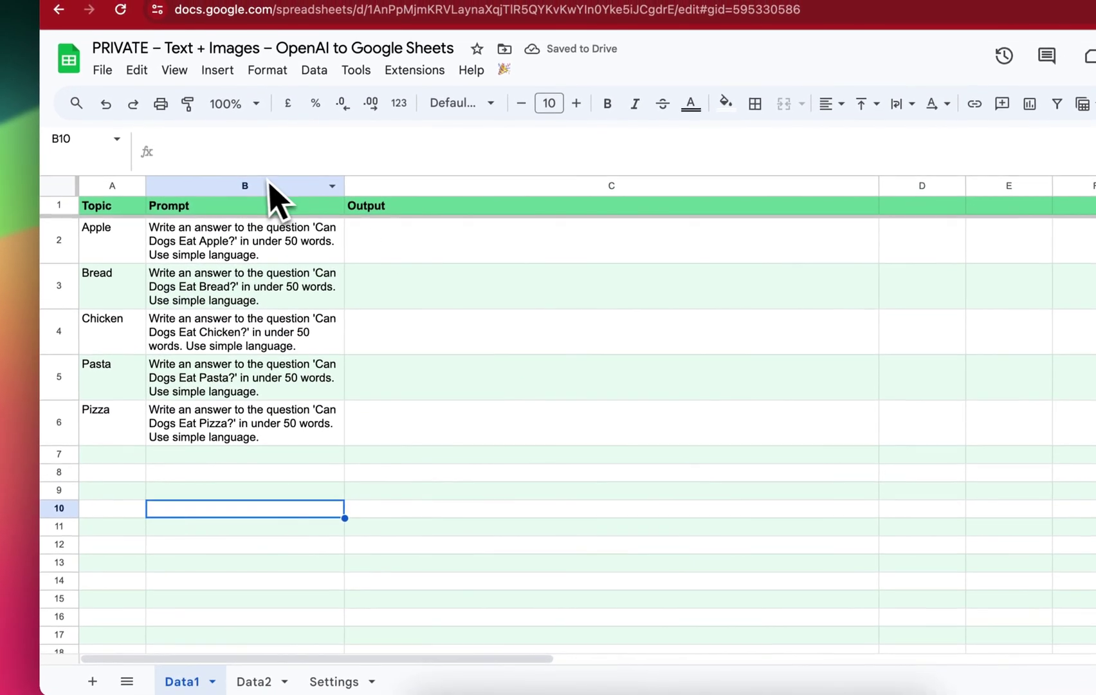
{"action": "left_click", "coordinate": [261, 186]}
{"action": "left_click", "coordinate": [255, 254]}
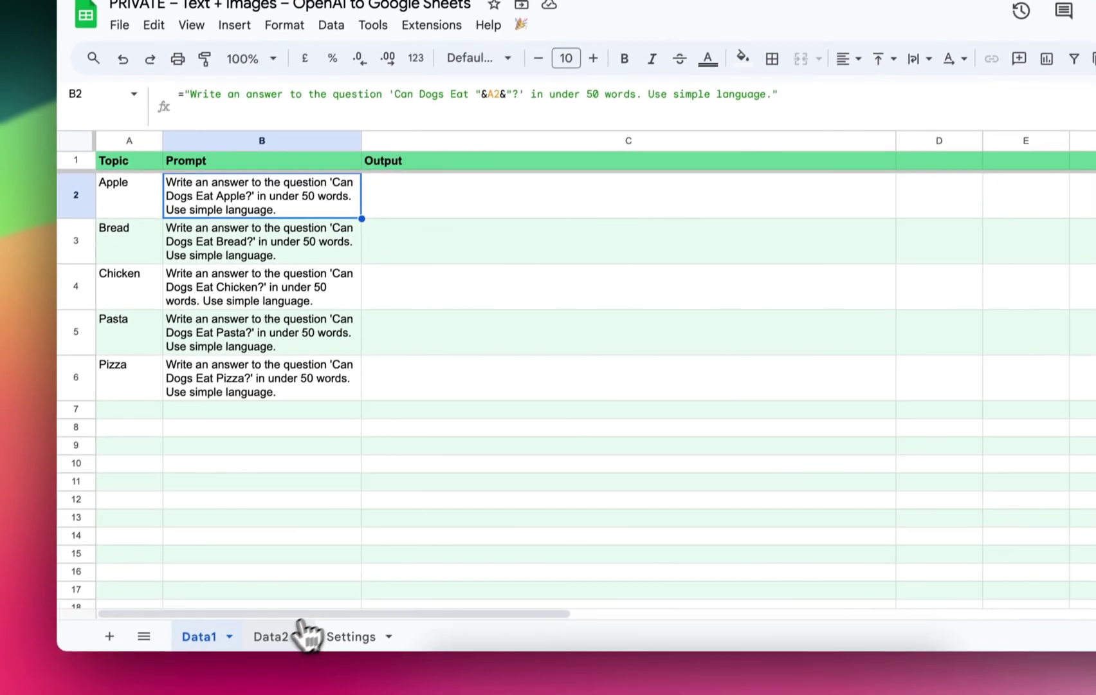
{"action": "left_click", "coordinate": [257, 682]}
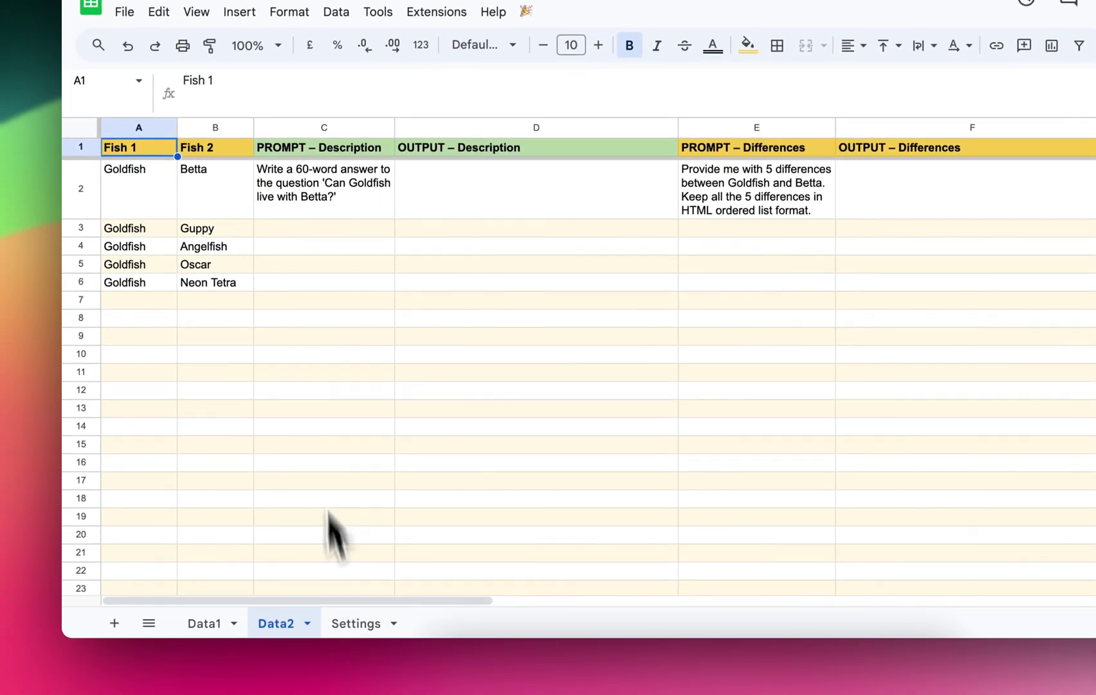
{"action": "left_click", "coordinate": [357, 627]}
{"action": "left_click", "coordinate": [283, 395]}
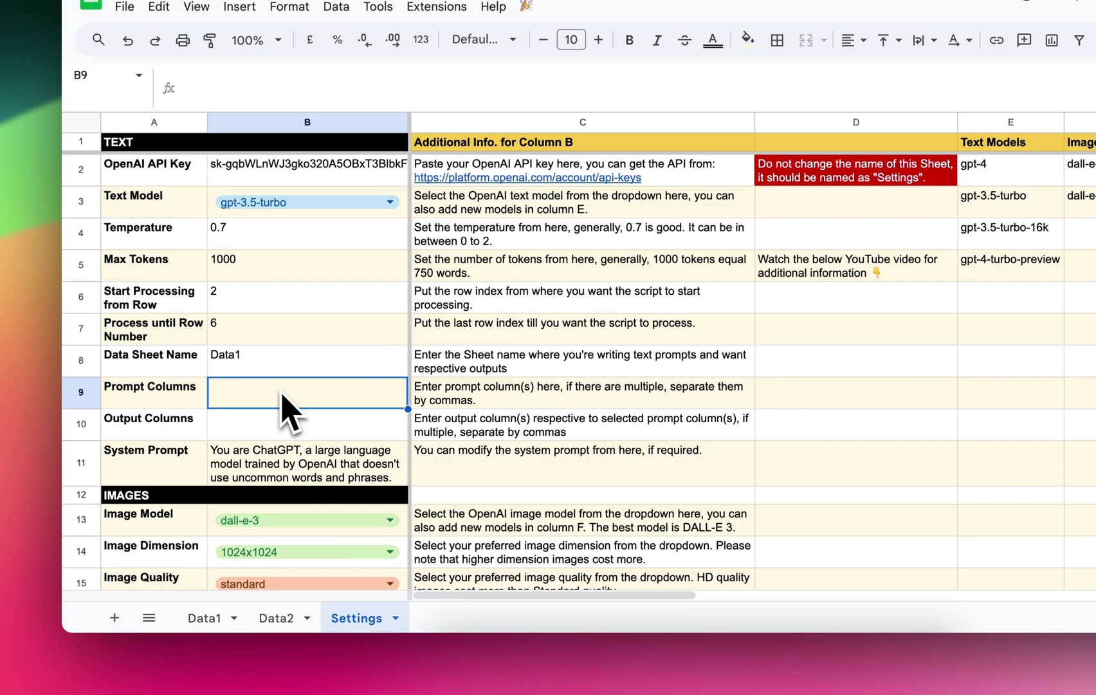
{"action": "type", "text": "B"}
{"action": "key", "text": "Return"}
{"action": "type", "text": "C"}
{"action": "key", "text": "Return"}
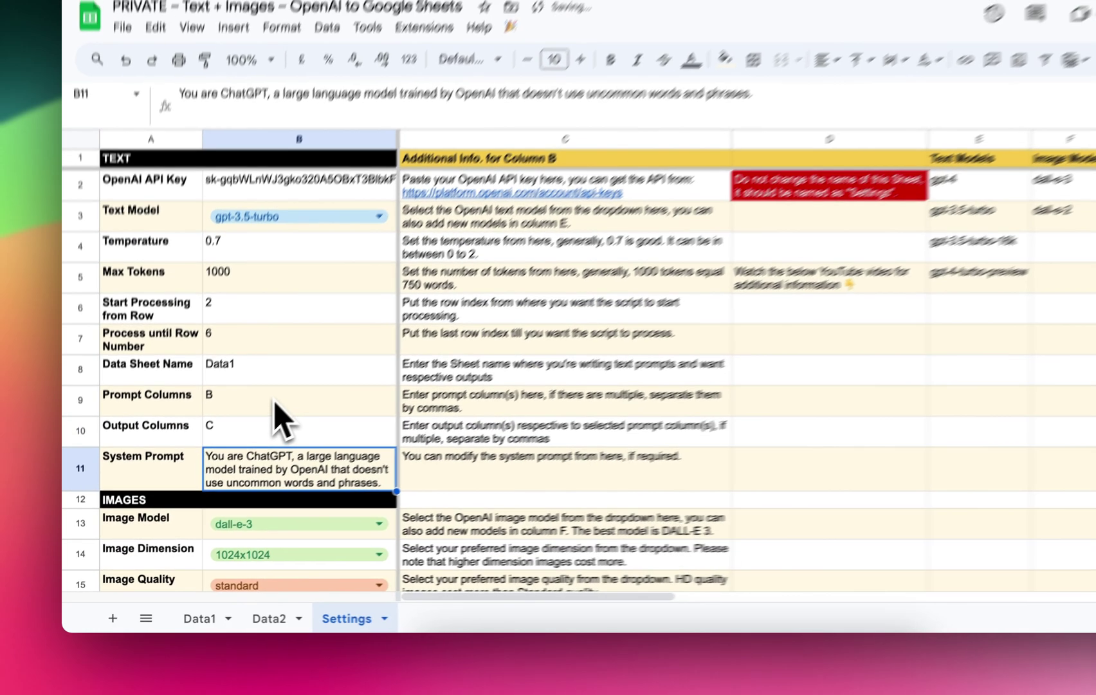
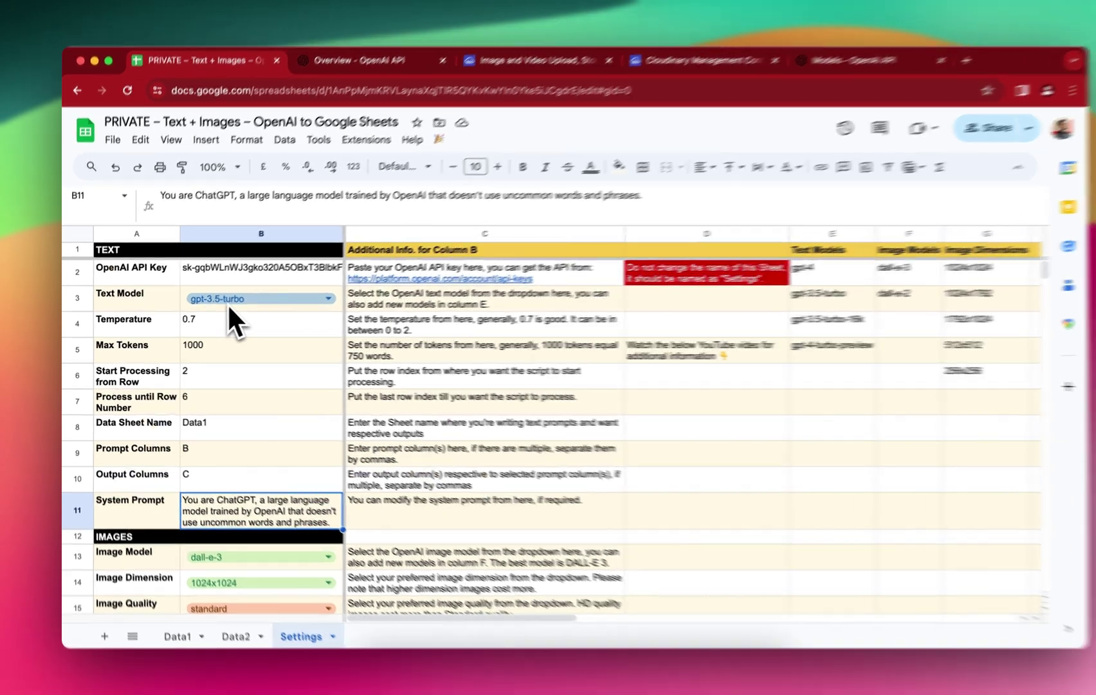
Step: Set the Text Model on the Settings sheet to gpt-4-turbo-preview
{"action": "left_click", "coordinate": [222, 302]}
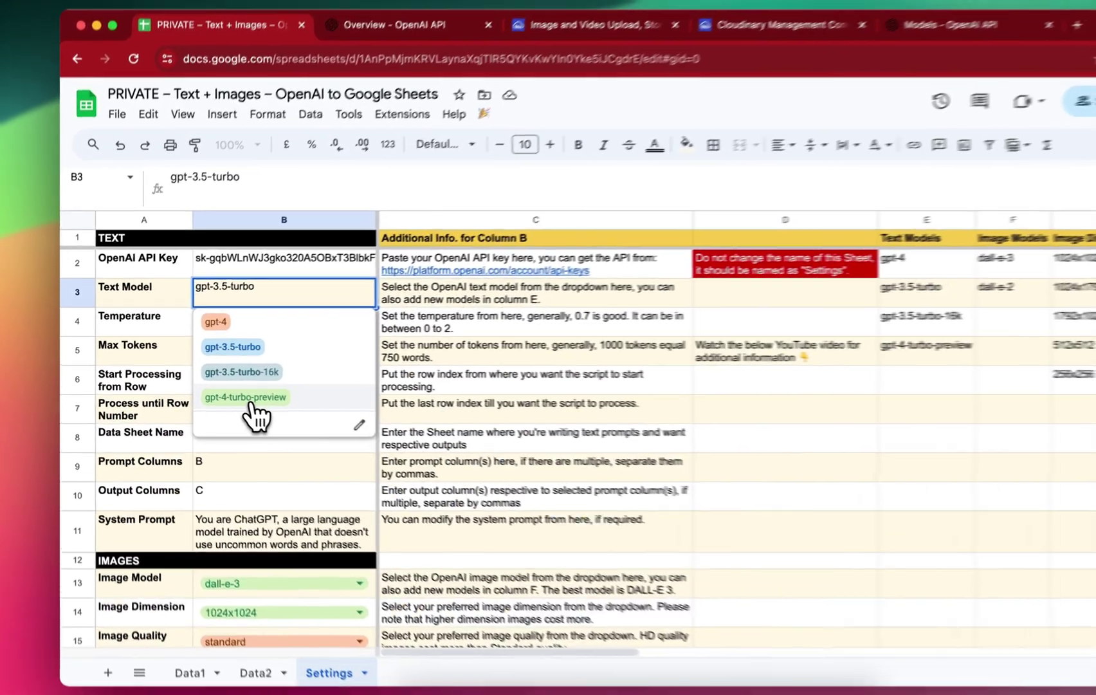
{"action": "left_click", "coordinate": [221, 390]}
{"action": "left_click", "coordinate": [228, 399]}
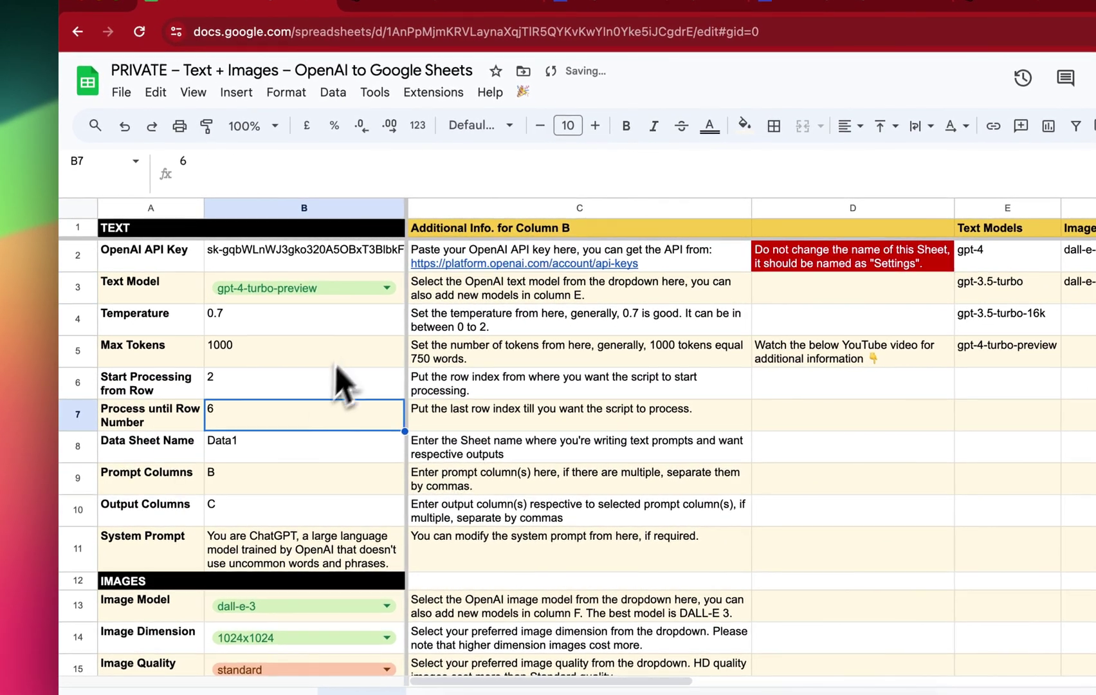
{"action": "left_click", "coordinate": [217, 289]}
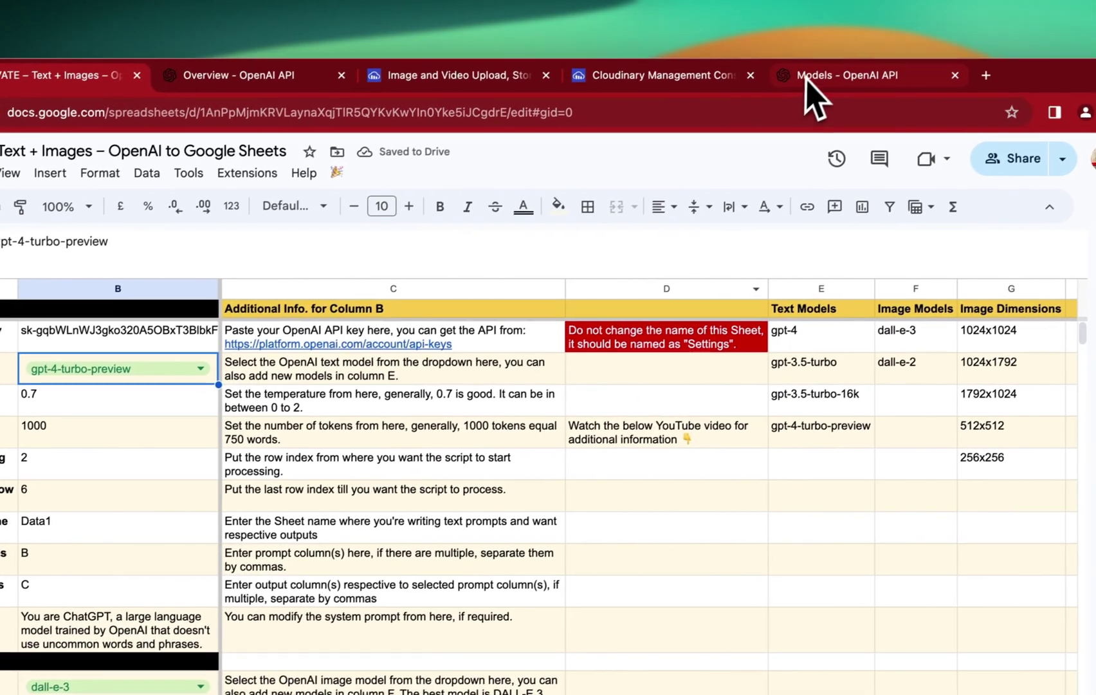
Step: Look up the GPT-4 and GPT-4 Turbo model names in OpenAI's Models documentation, comparing gpt-4-0125-preview and gpt-4-turbo-preview
{"action": "left_click", "coordinate": [926, 40]}
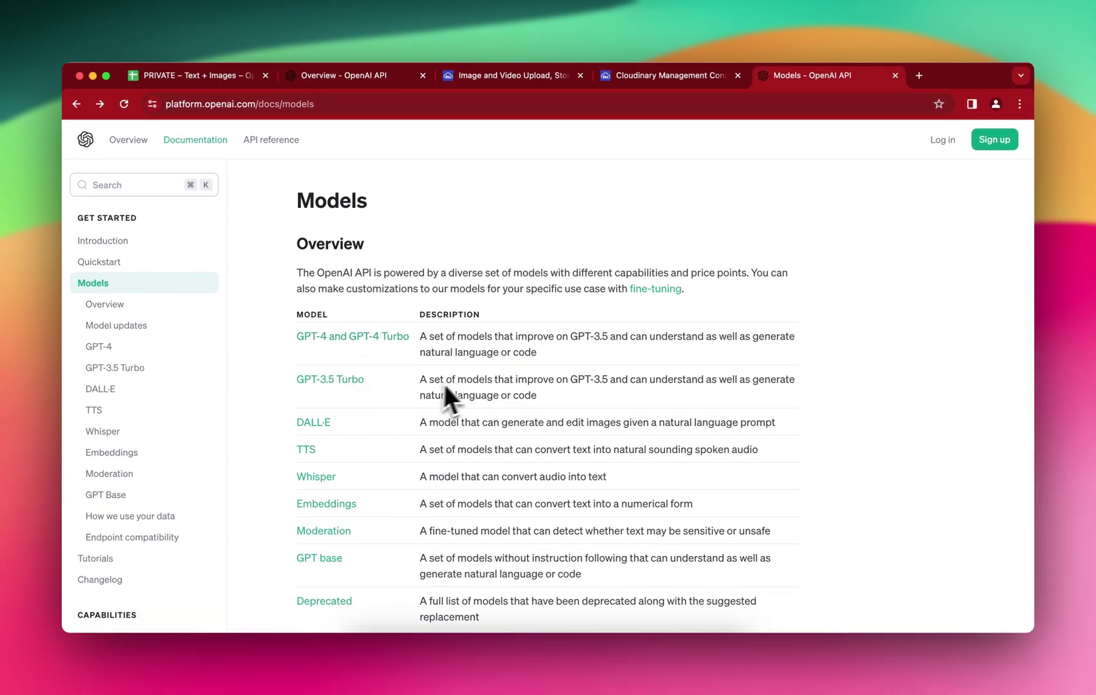
{"action": "left_click", "coordinate": [337, 336]}
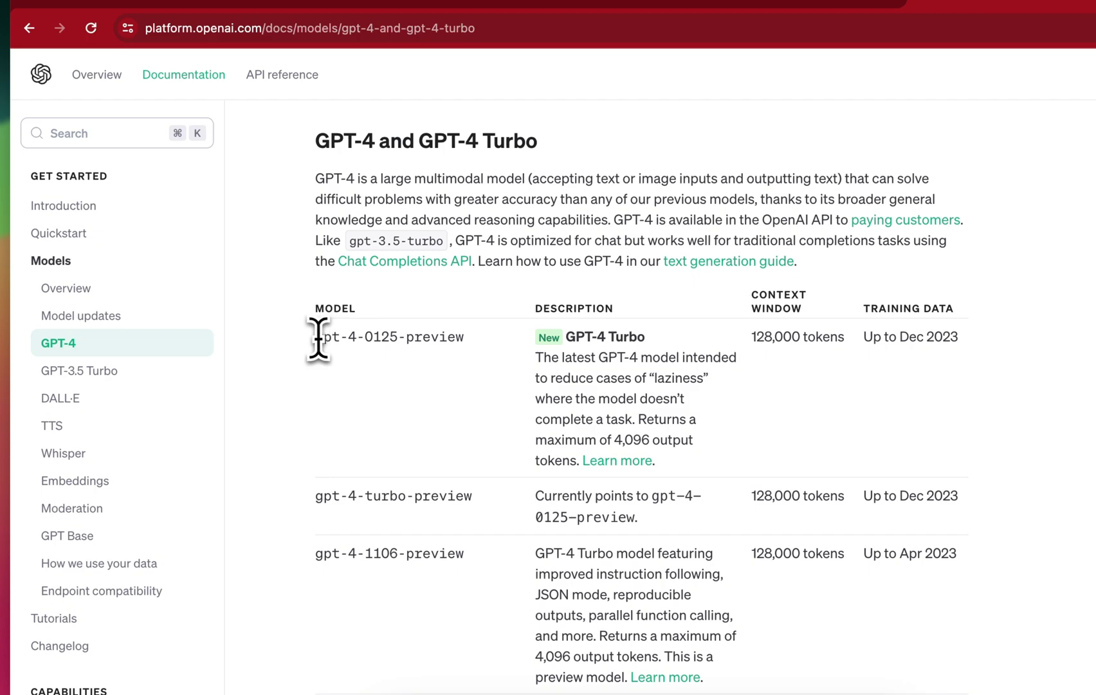
{"action": "left_click_drag", "start_coordinate": [315, 338], "coordinate": [456, 343]}
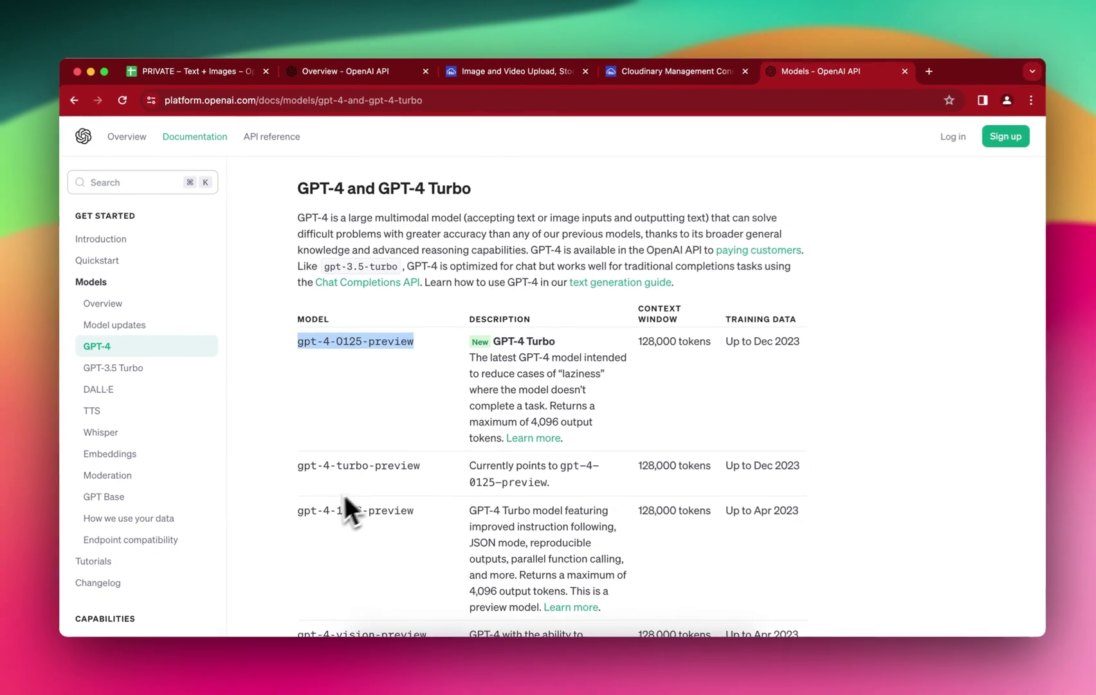
{"action": "left_click", "coordinate": [456, 495]}
{"action": "double_click", "coordinate": [397, 500]}
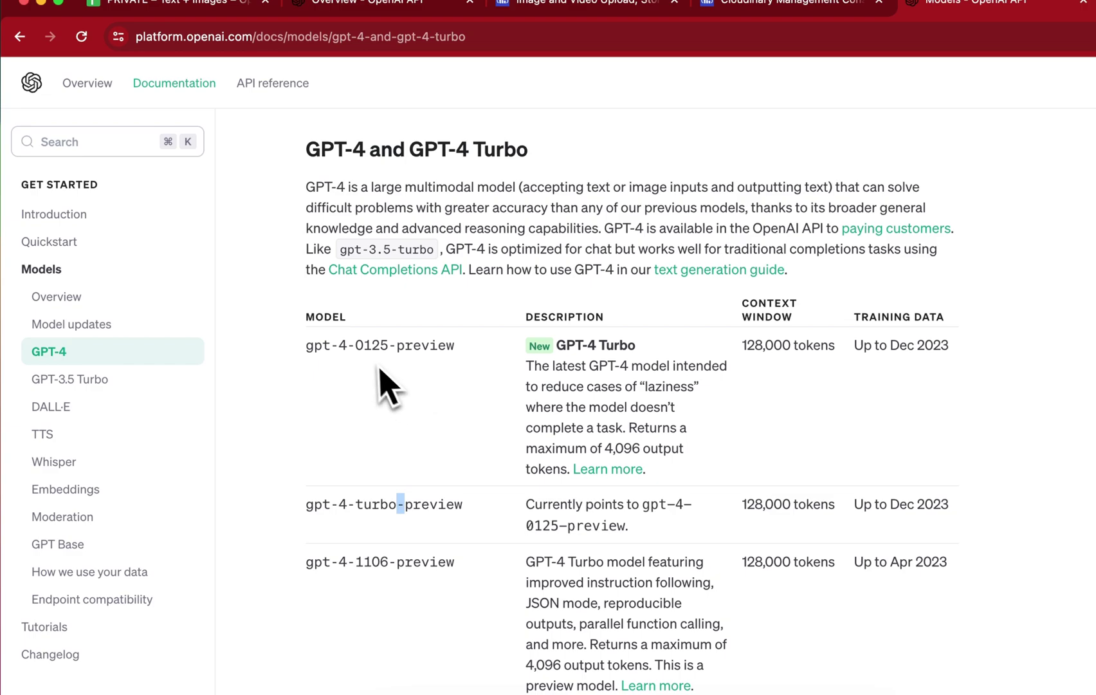
{"action": "double_click", "coordinate": [372, 345]}
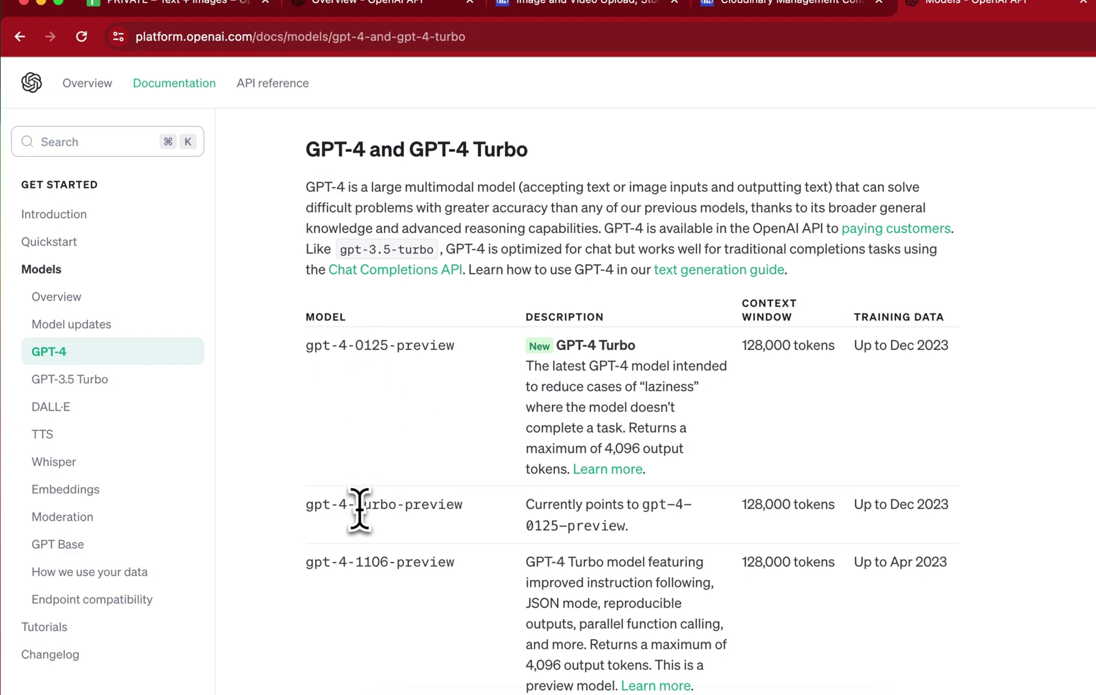
{"action": "triple_click", "coordinate": [362, 341]}
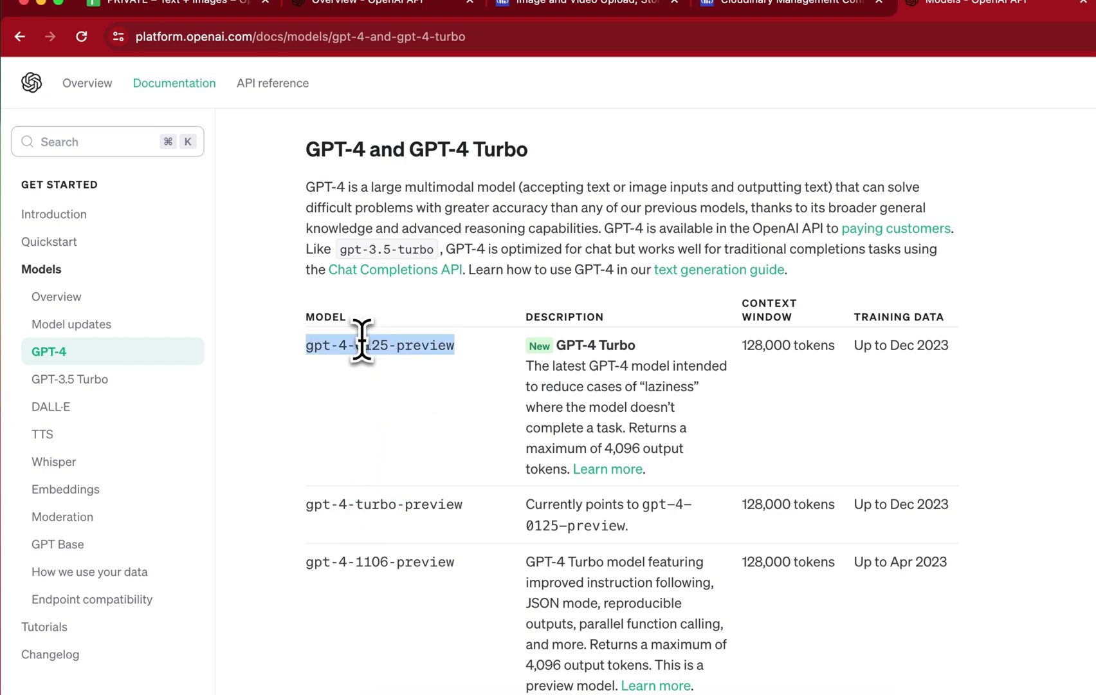
{"action": "left_click", "coordinate": [362, 342]}
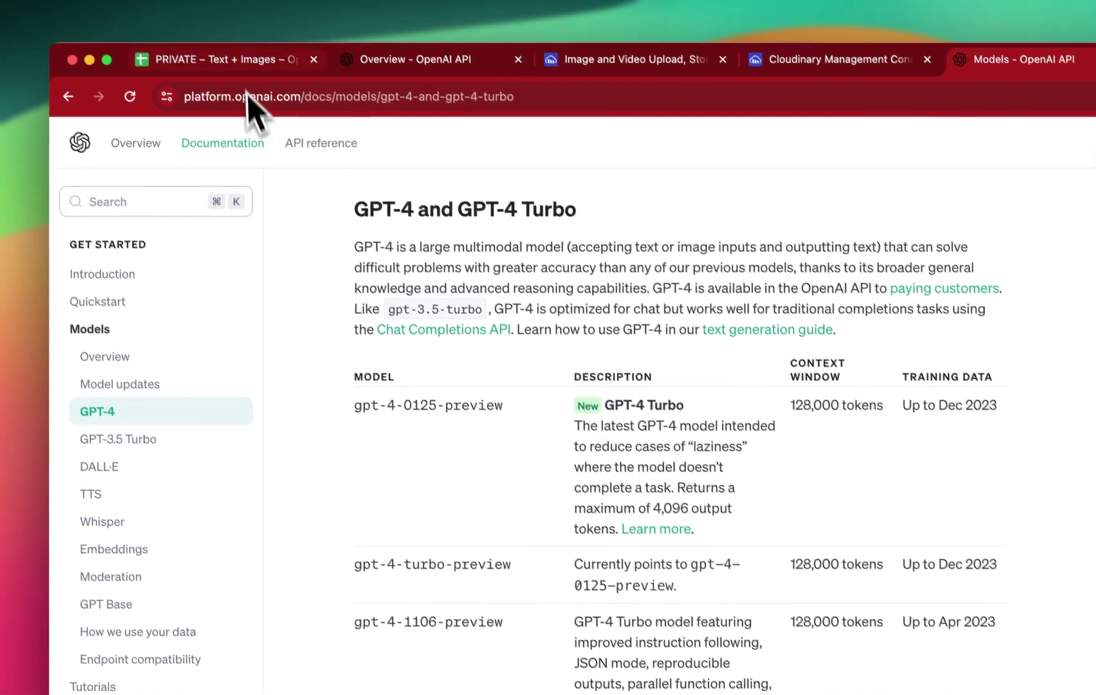
Step: Return to the spreadsheet's Data1 sheet, open its Apps Script project, and select generateText as the function to run
{"action": "key", "text": "super+1"}
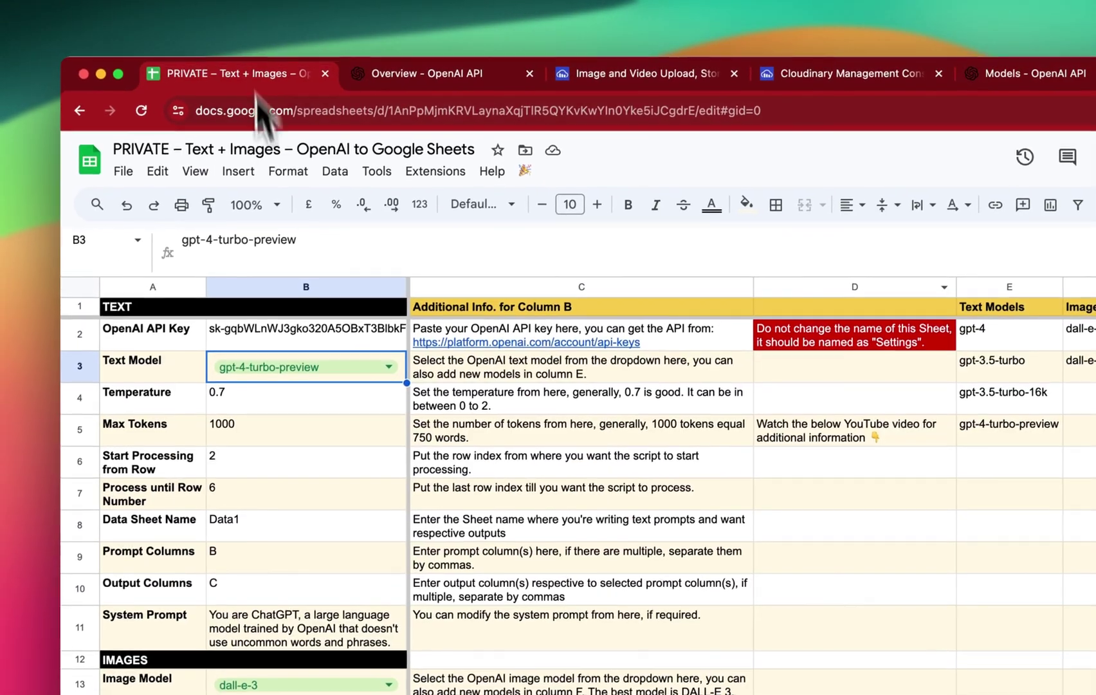
{"action": "left_click", "coordinate": [459, 438]}
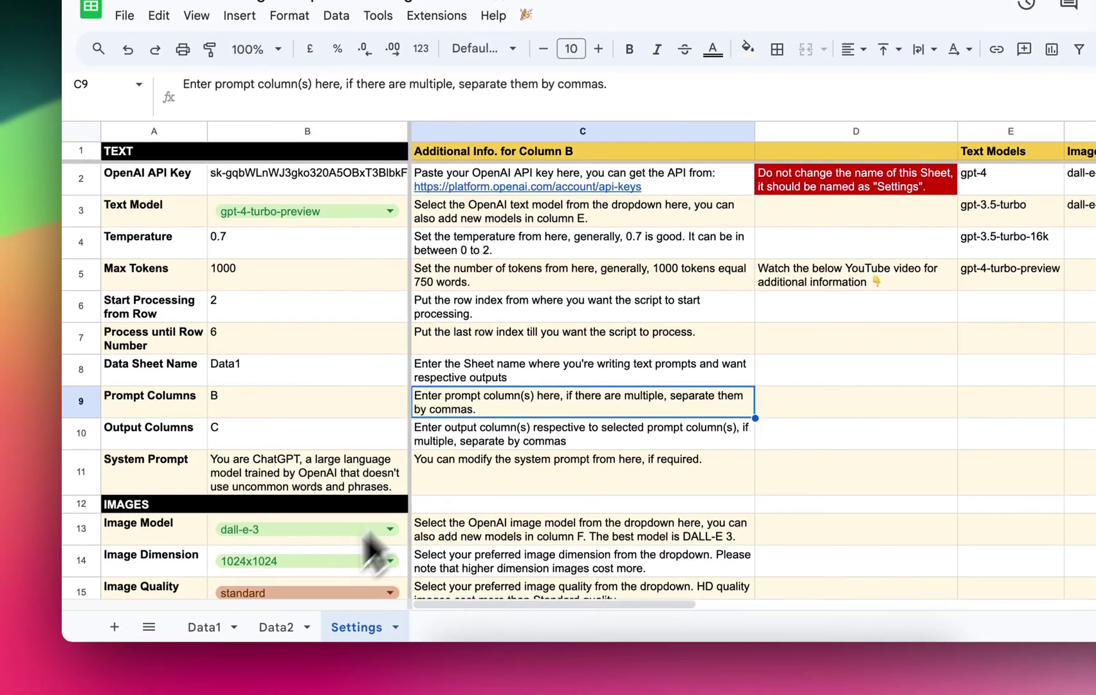
{"action": "left_click", "coordinate": [204, 627]}
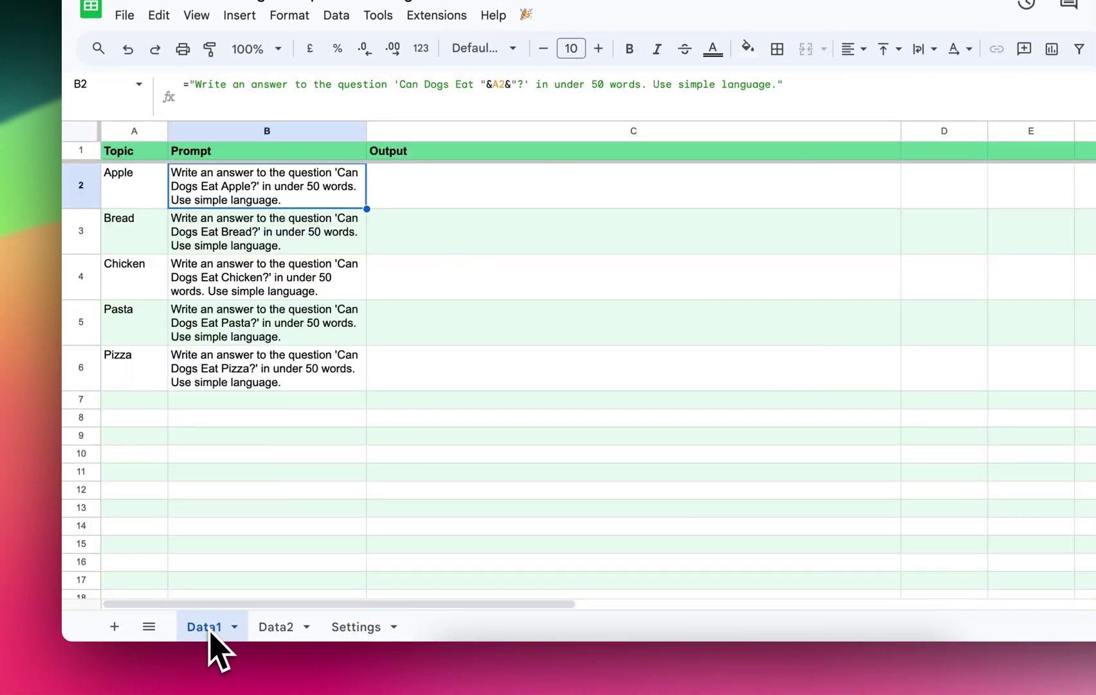
{"action": "left_click", "coordinate": [460, 459]}
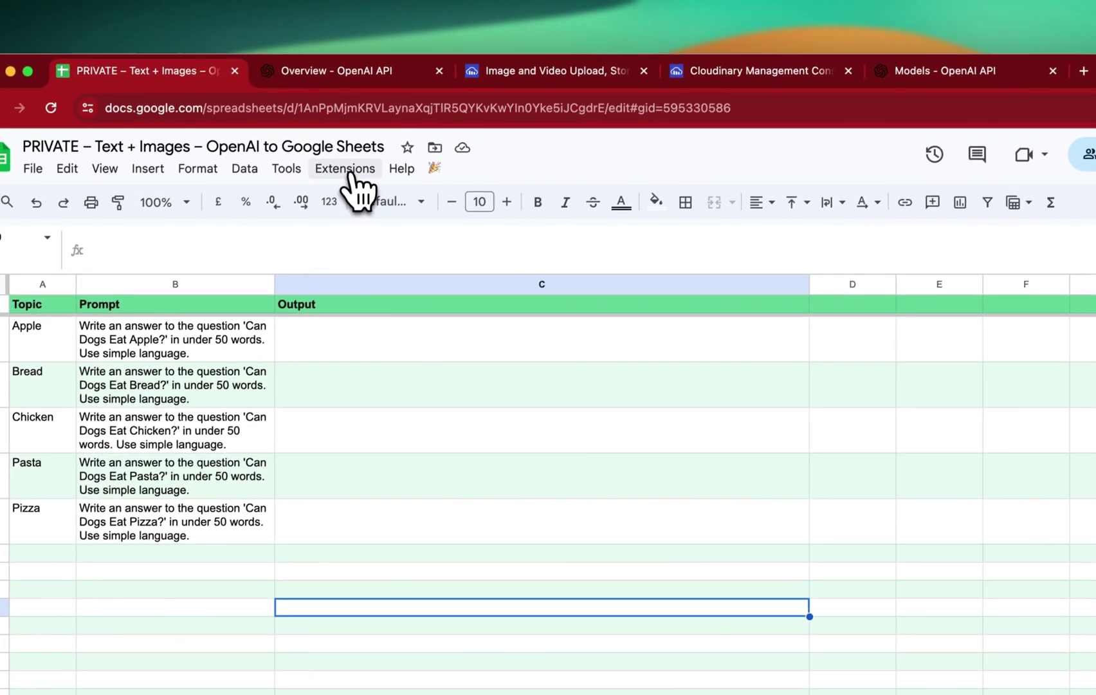
{"action": "left_click", "coordinate": [351, 173]}
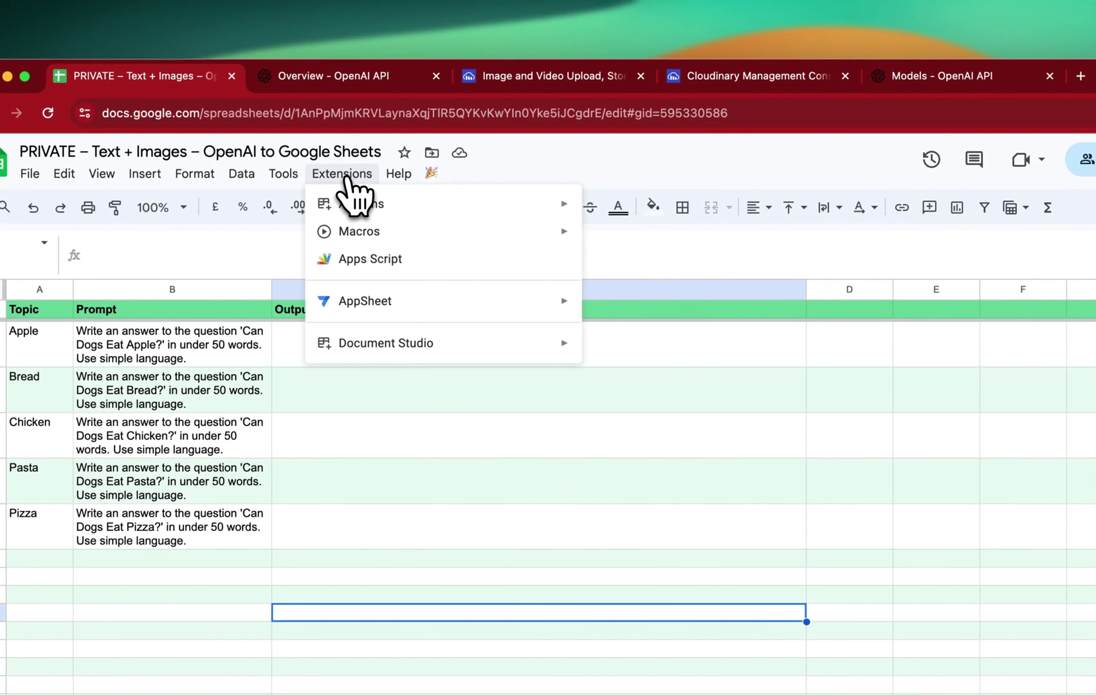
{"action": "left_click", "coordinate": [357, 254]}
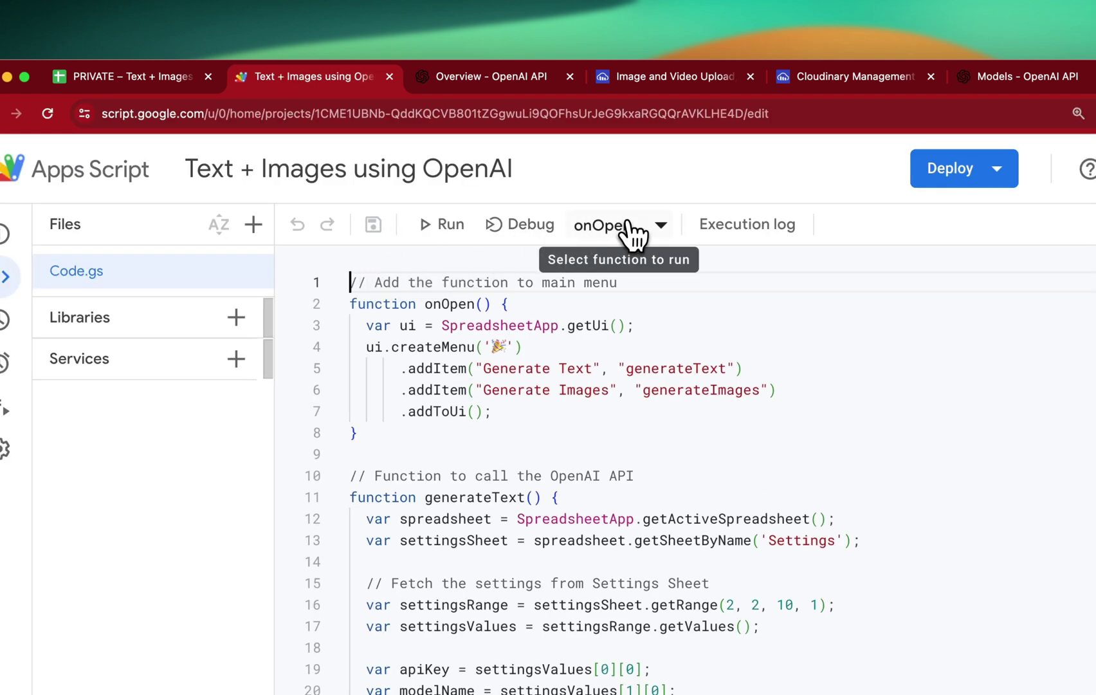
{"action": "left_click", "coordinate": [634, 235]}
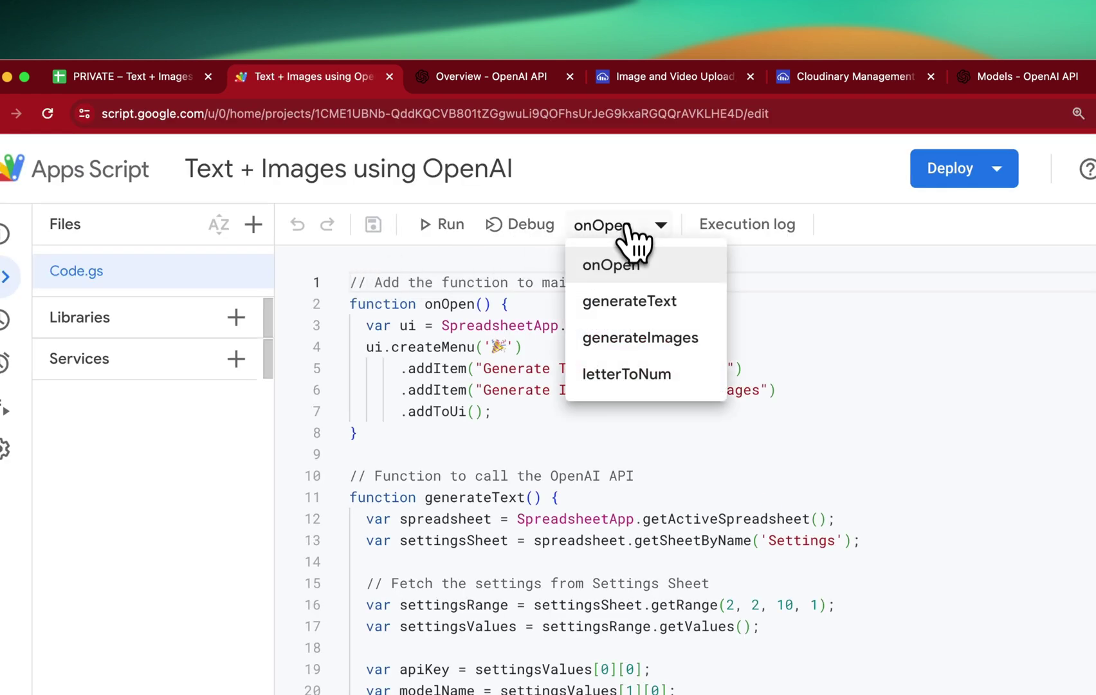
{"action": "left_click", "coordinate": [641, 307]}
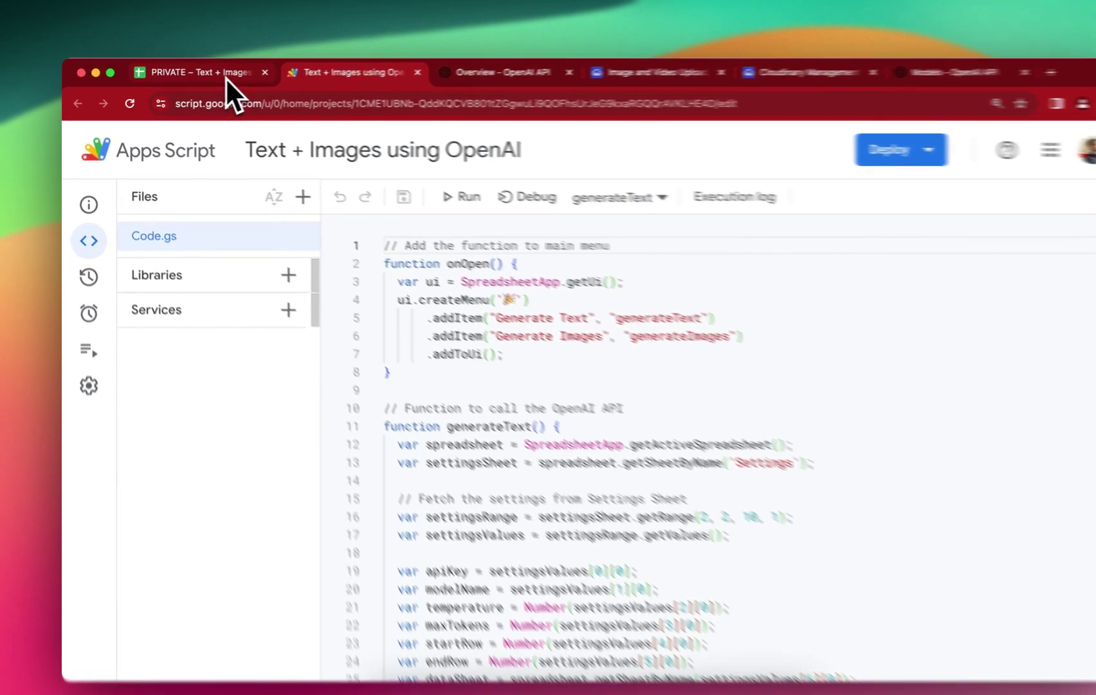
Step: Run the custom Generate Text command from the Data1 sheet, and cancel the script before the Pizza row's output is written
{"action": "left_click", "coordinate": [222, 76]}
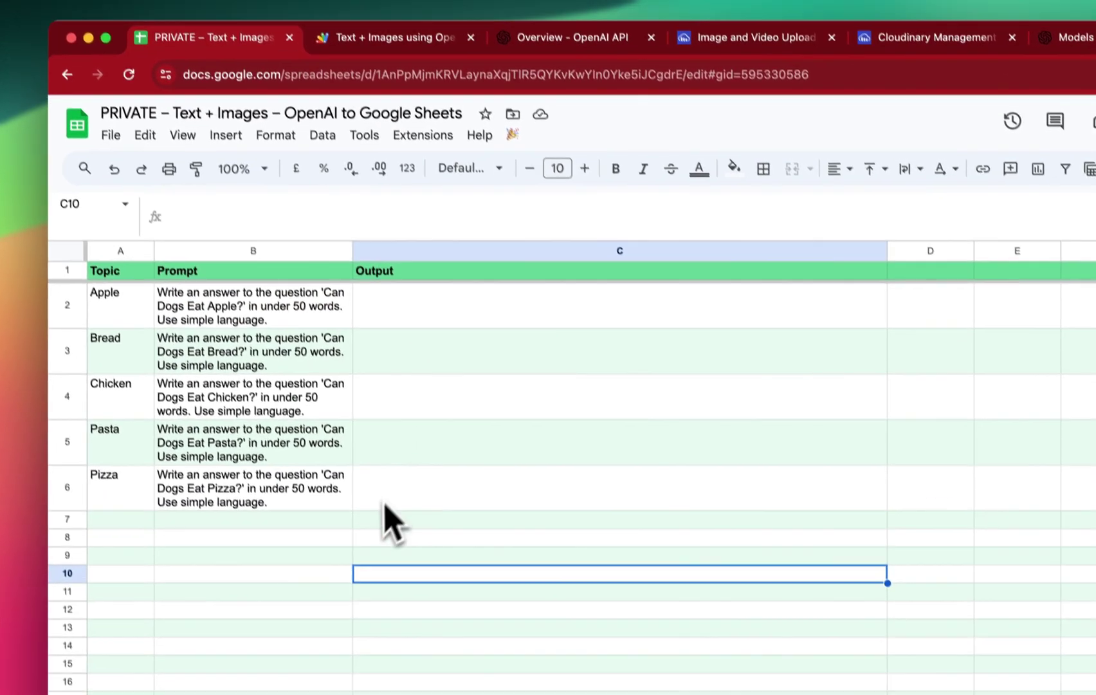
{"action": "left_click", "coordinate": [331, 557]}
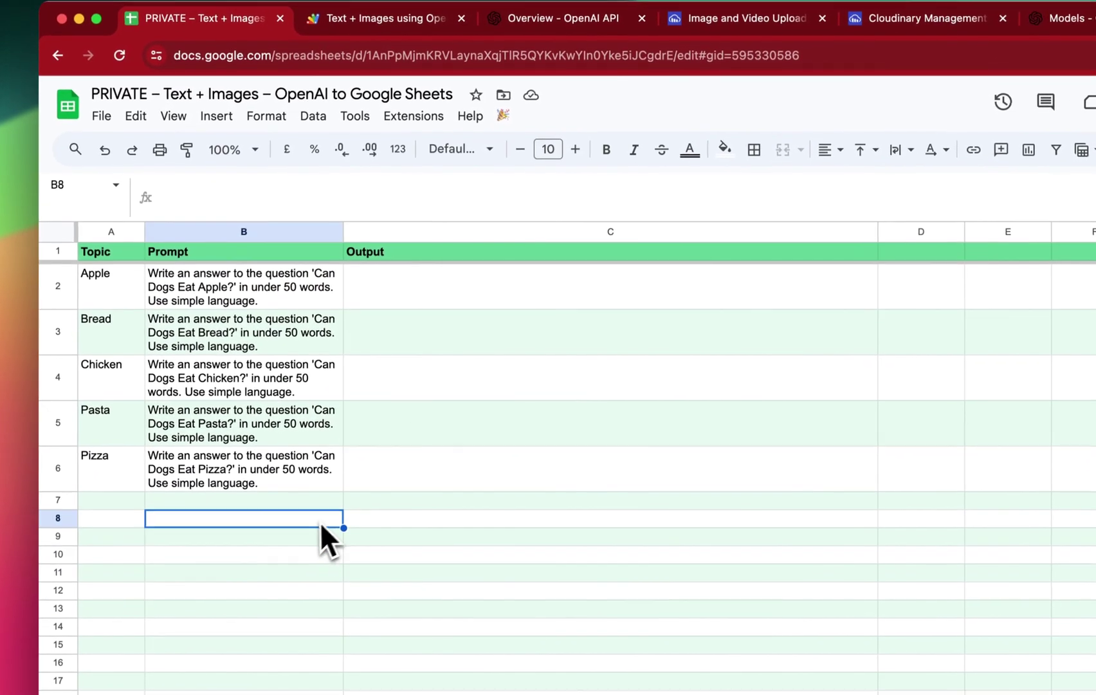
{"action": "left_click", "coordinate": [503, 114]}
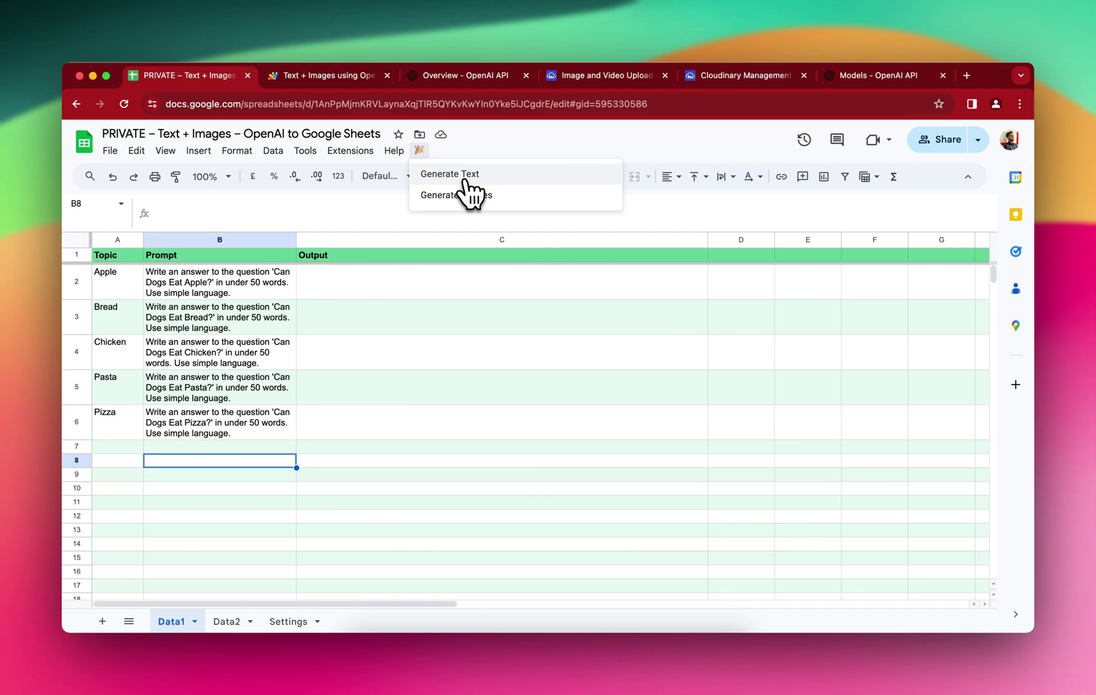
{"action": "left_click", "coordinate": [463, 175]}
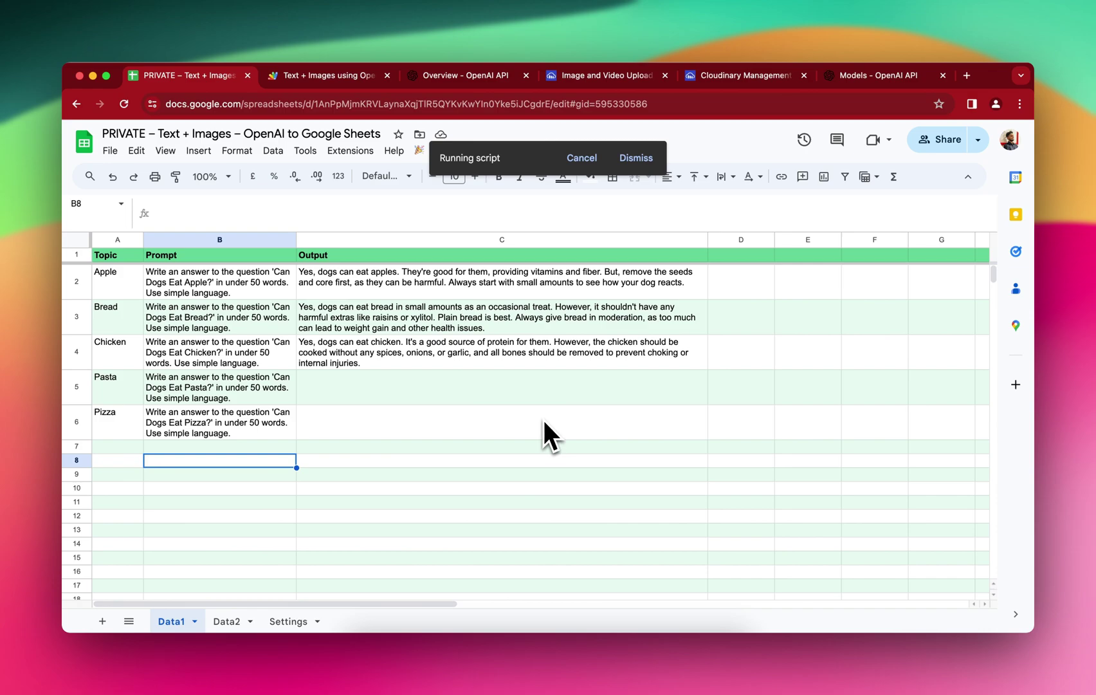
{"action": "left_click", "coordinate": [582, 160]}
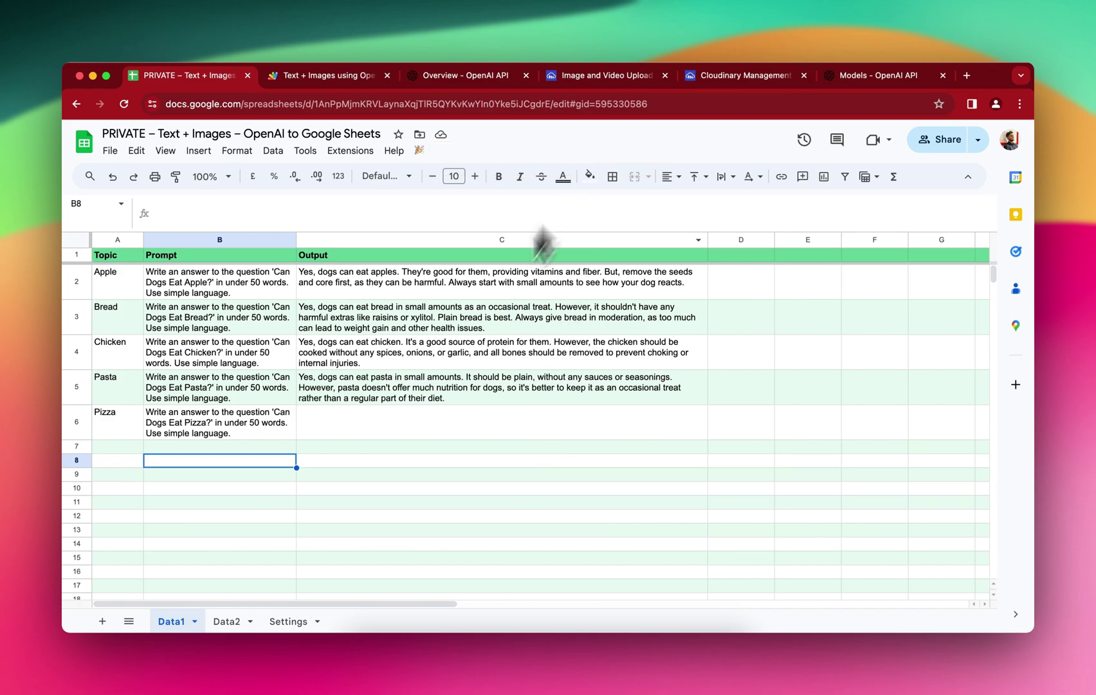
{"action": "left_click", "coordinate": [389, 423]}
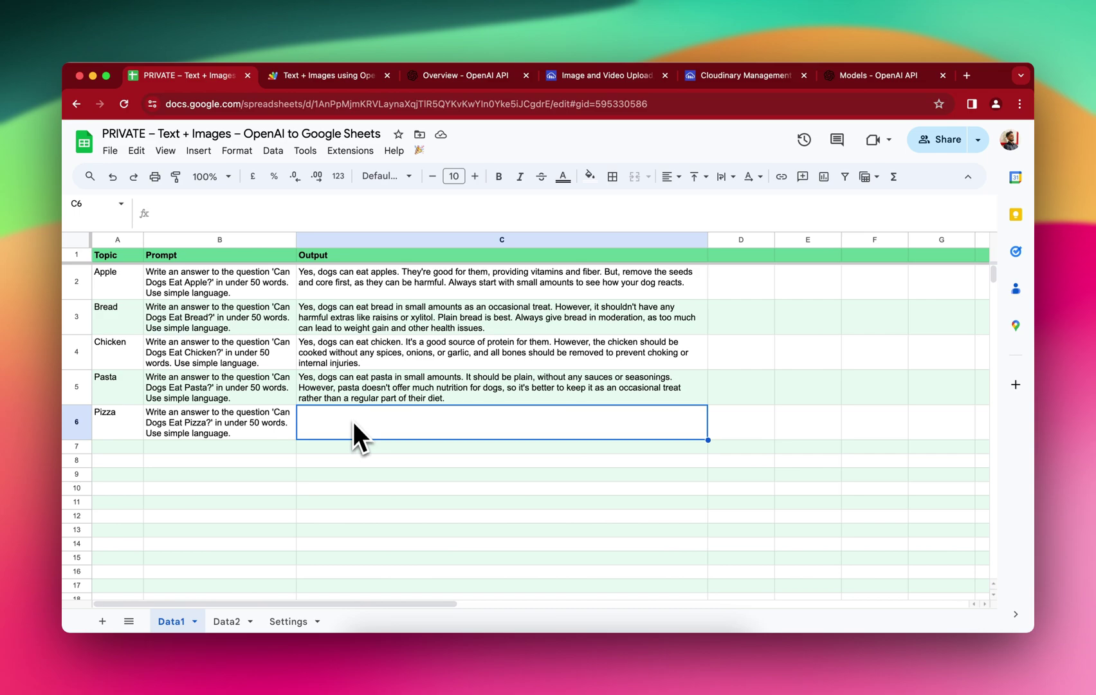
Step: Run the generateText function from the Apps Script editor, and check the Pizza row on Data1 and the execution log
{"action": "left_click", "coordinate": [334, 76]}
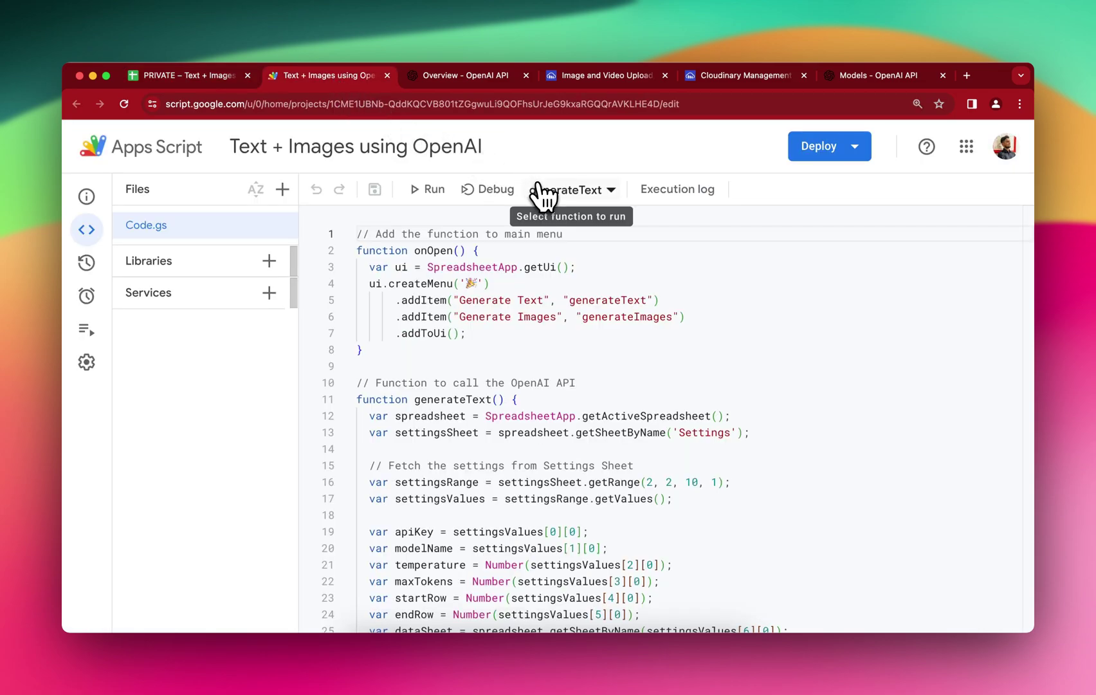
{"action": "left_click", "coordinate": [428, 192]}
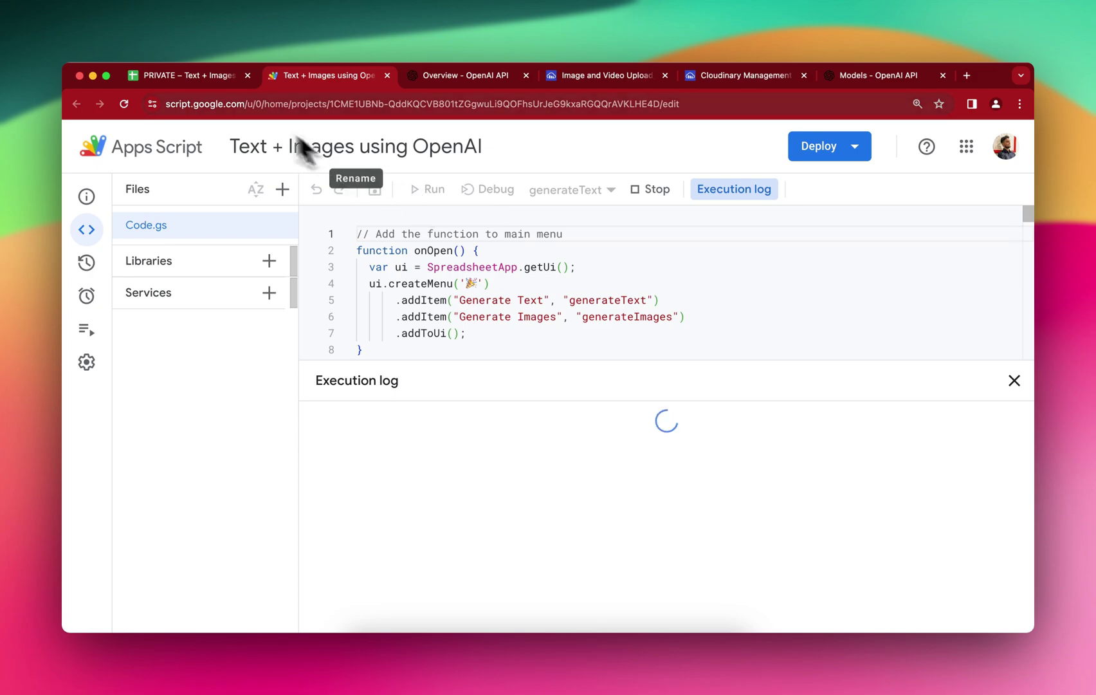
{"action": "left_click", "coordinate": [214, 76]}
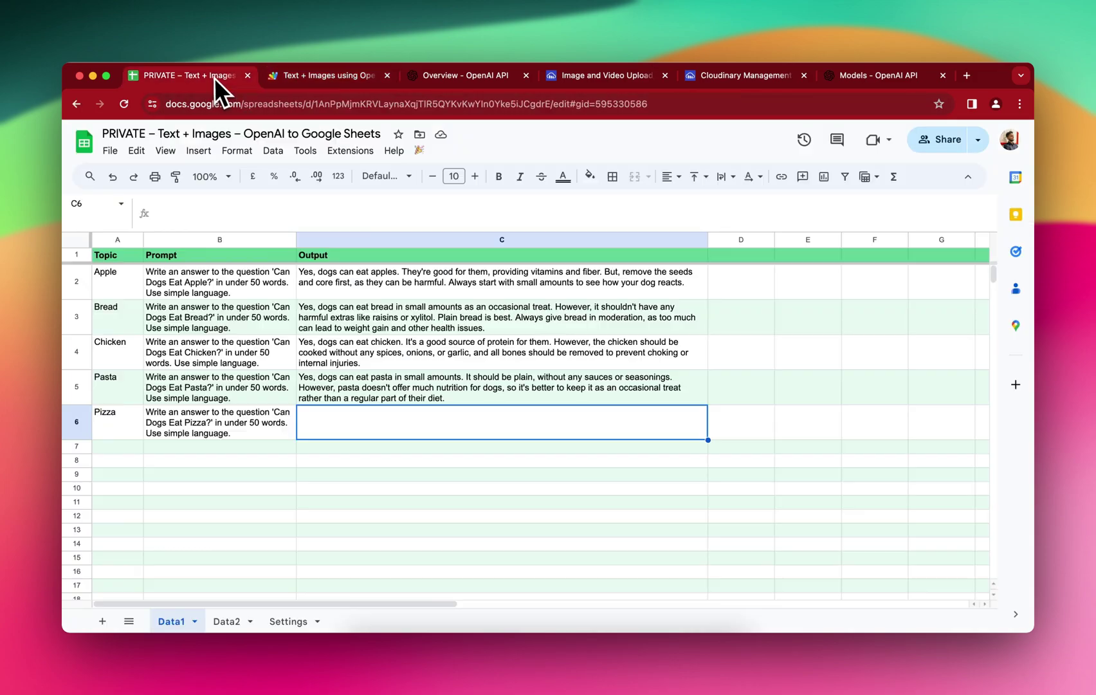
{"action": "left_click", "coordinate": [762, 515]}
{"action": "left_click", "coordinate": [353, 75]}
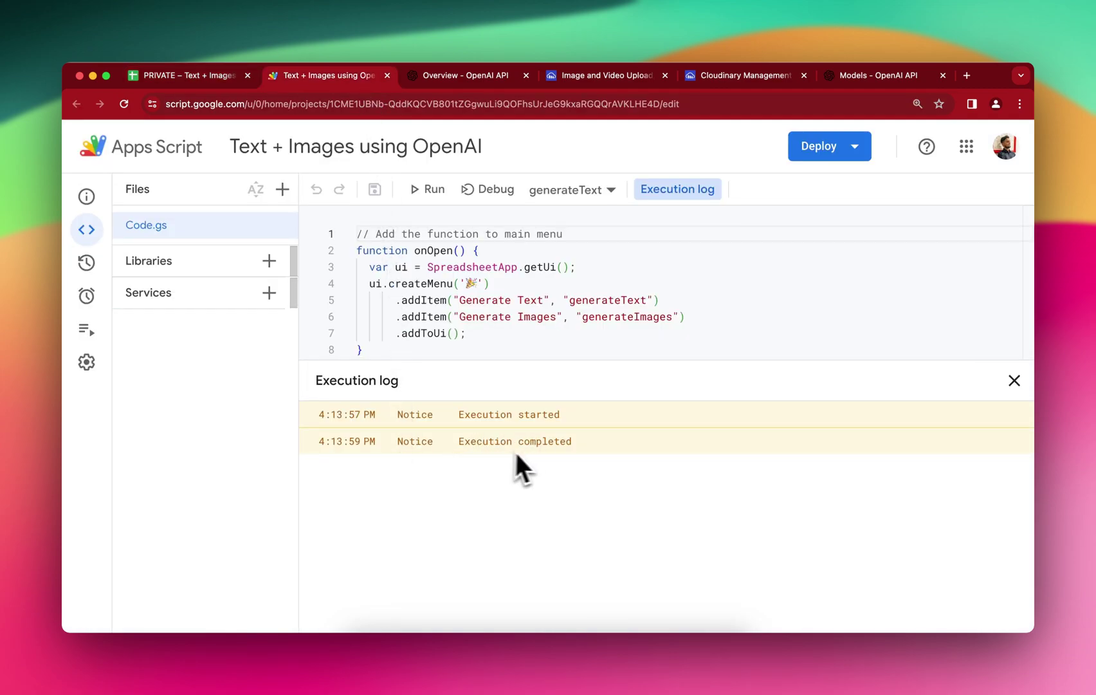
Step: Close the Apps Script project, and compare the Data1 text outputs with the layout of the Data2 sheet
{"action": "left_click", "coordinate": [388, 77]}
{"action": "left_click", "coordinate": [328, 473]}
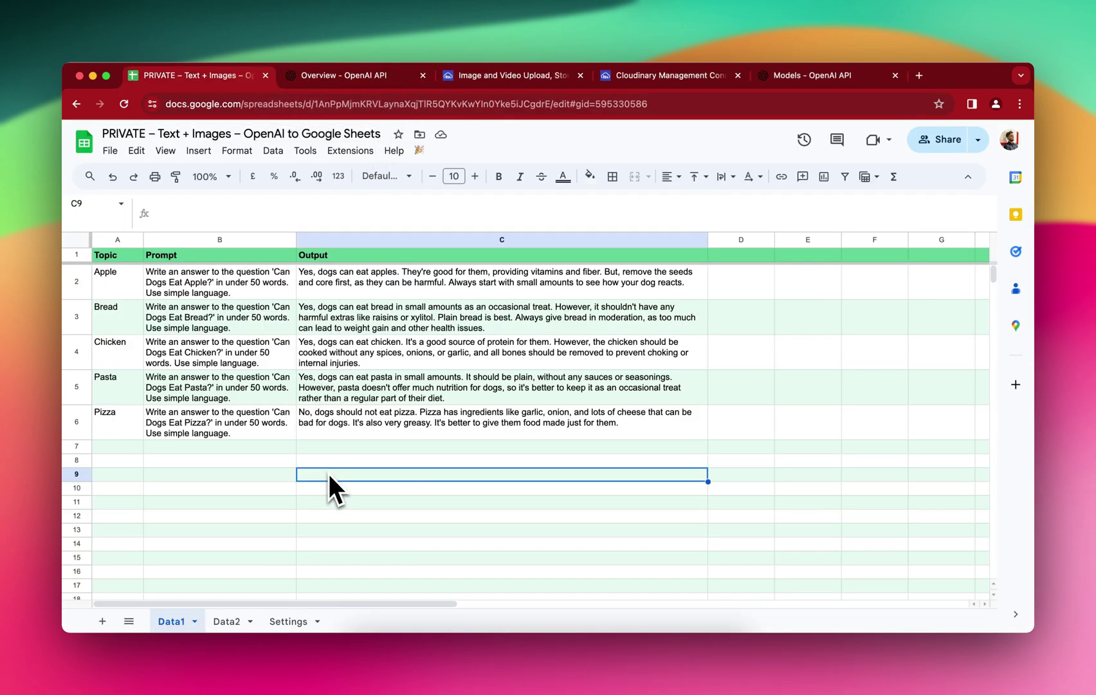
{"action": "left_click", "coordinate": [226, 621]}
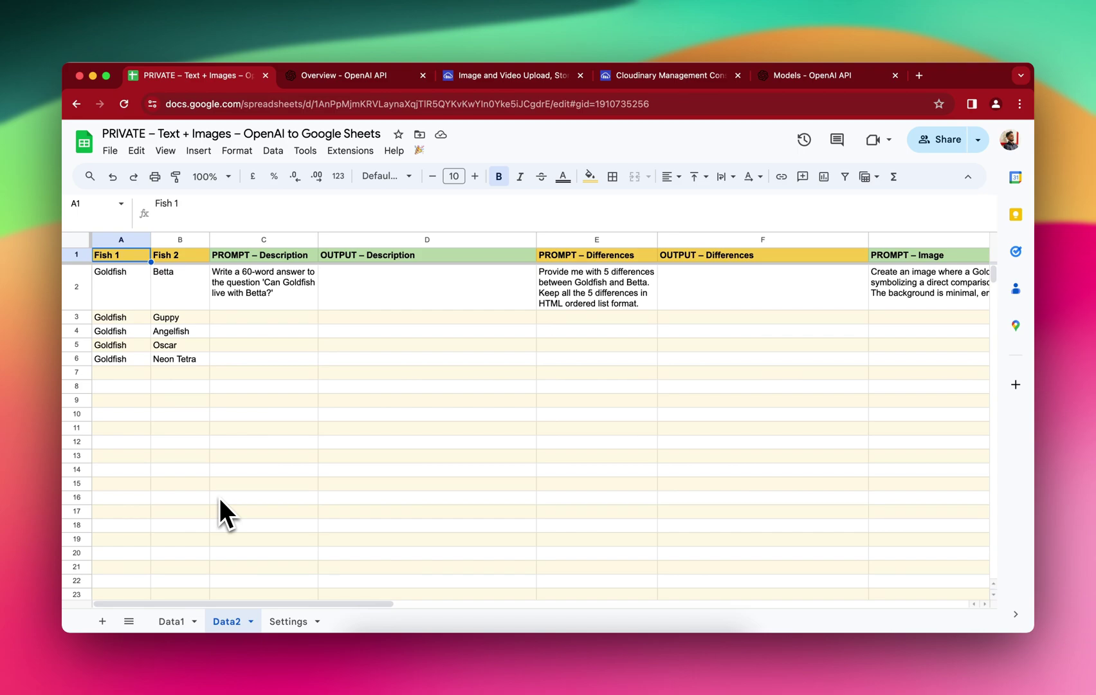
{"action": "left_click", "coordinate": [250, 415]}
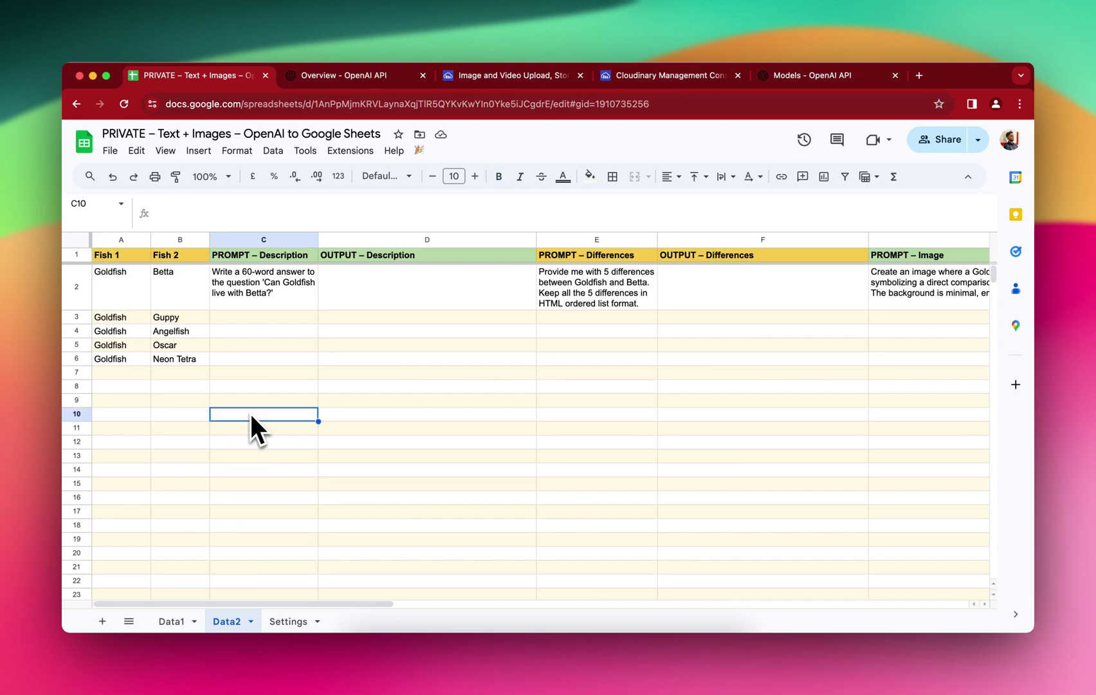
{"action": "left_click", "coordinate": [164, 624]}
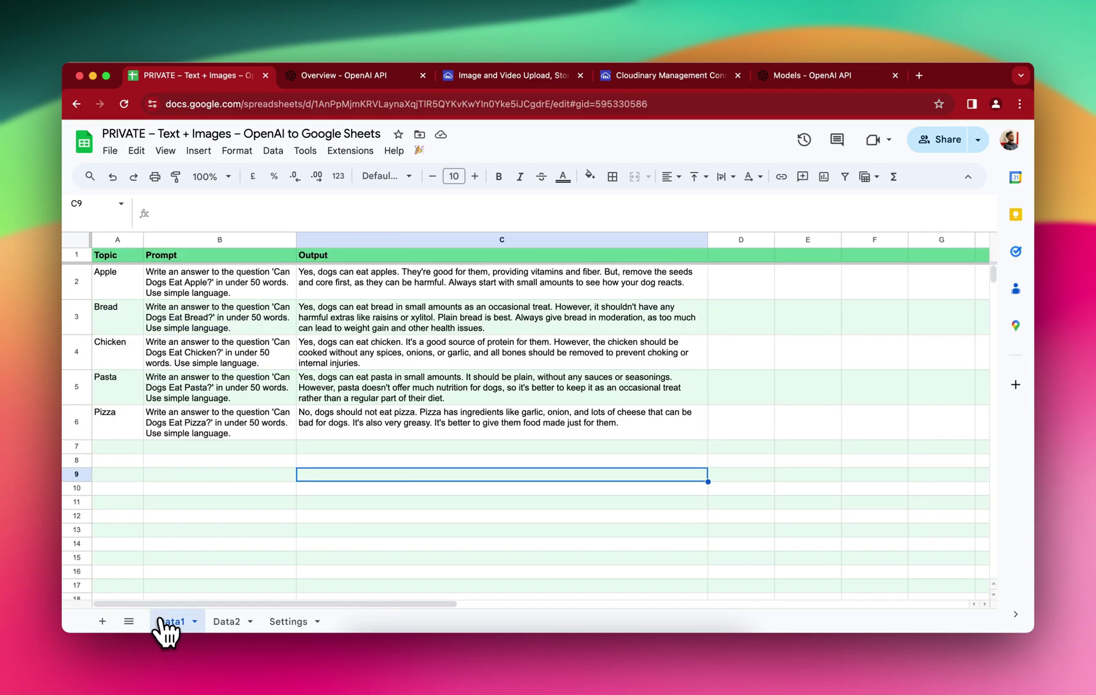
{"action": "left_click", "coordinate": [224, 621]}
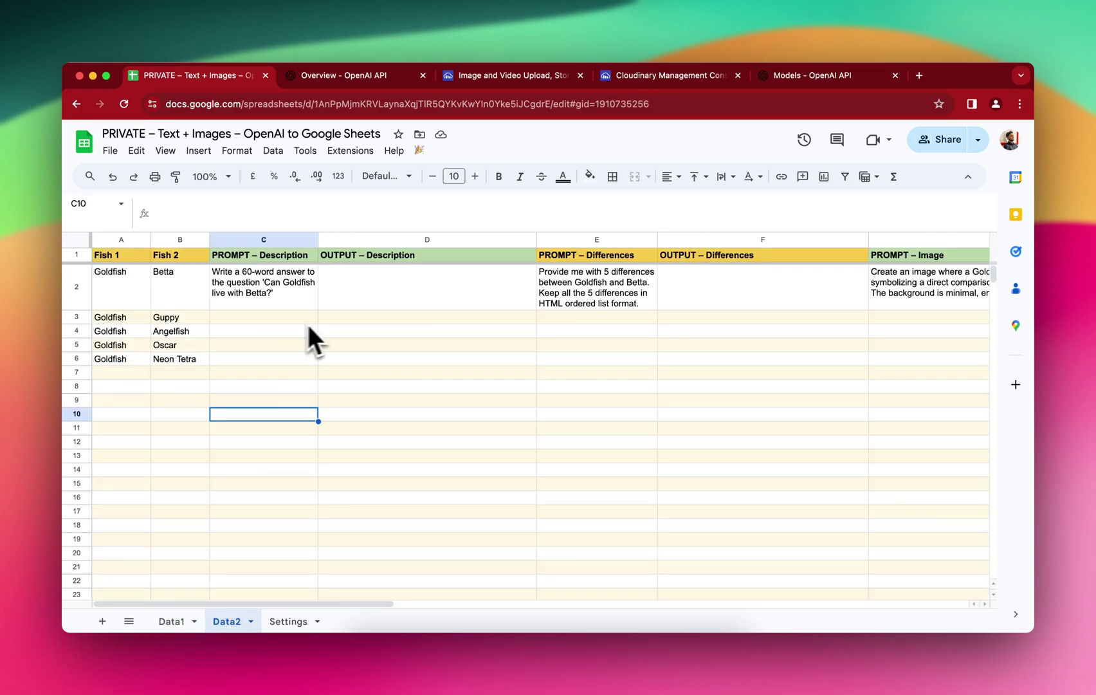
Step: Examine row 2 of Data2, checking the description, differences and image prompt formulas and their matching output cells
{"action": "left_click", "coordinate": [261, 282]}
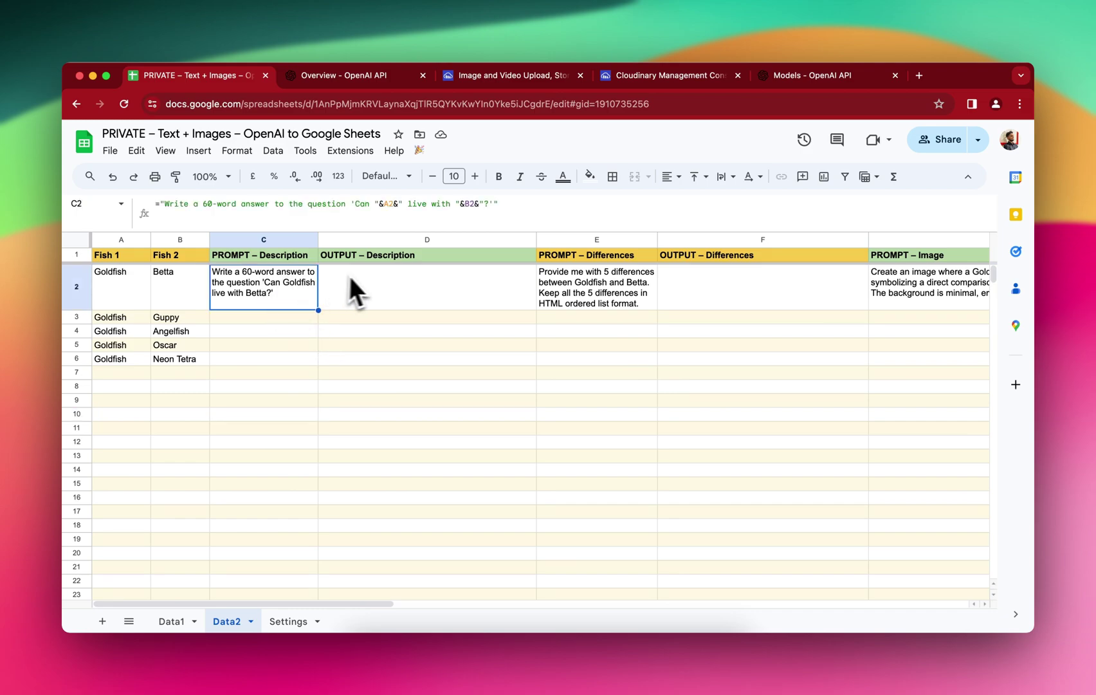
{"action": "left_click", "coordinate": [571, 278]}
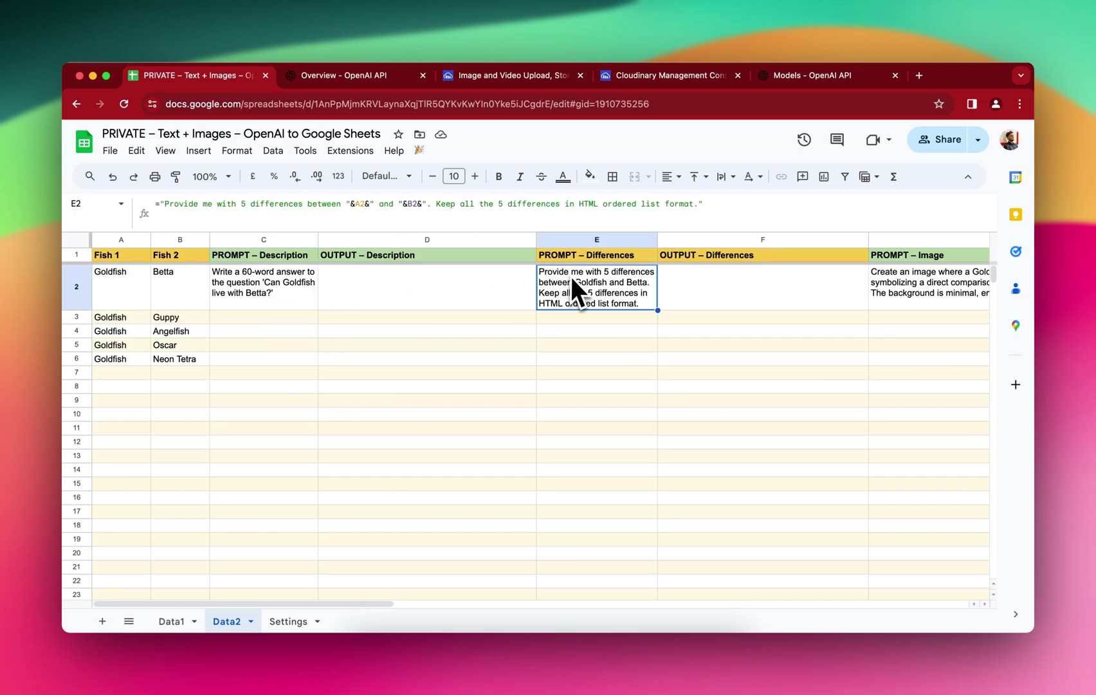
{"action": "left_click", "coordinate": [275, 285]}
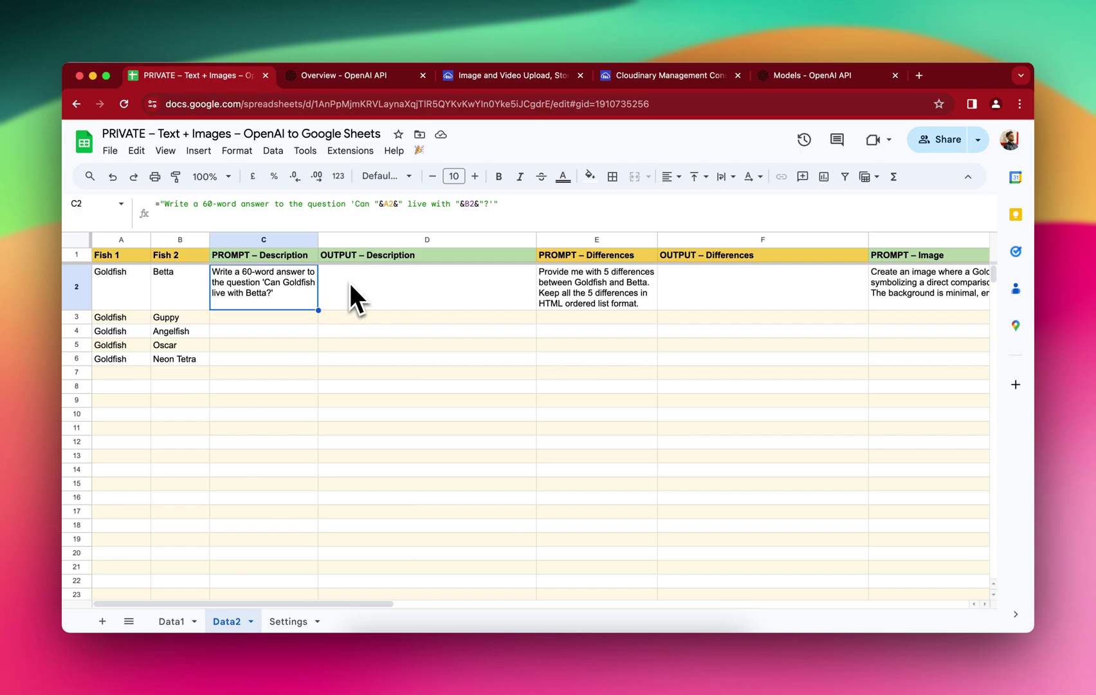
{"action": "left_click", "coordinate": [386, 289]}
{"action": "left_click", "coordinate": [589, 286]}
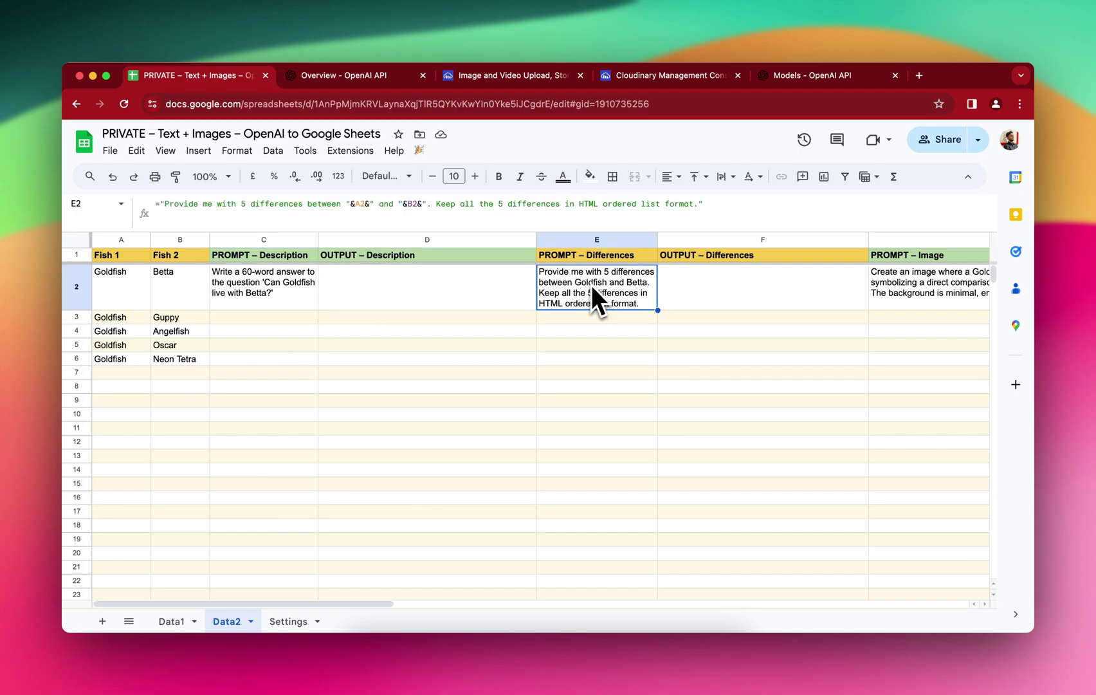
{"action": "left_click", "coordinate": [708, 289]}
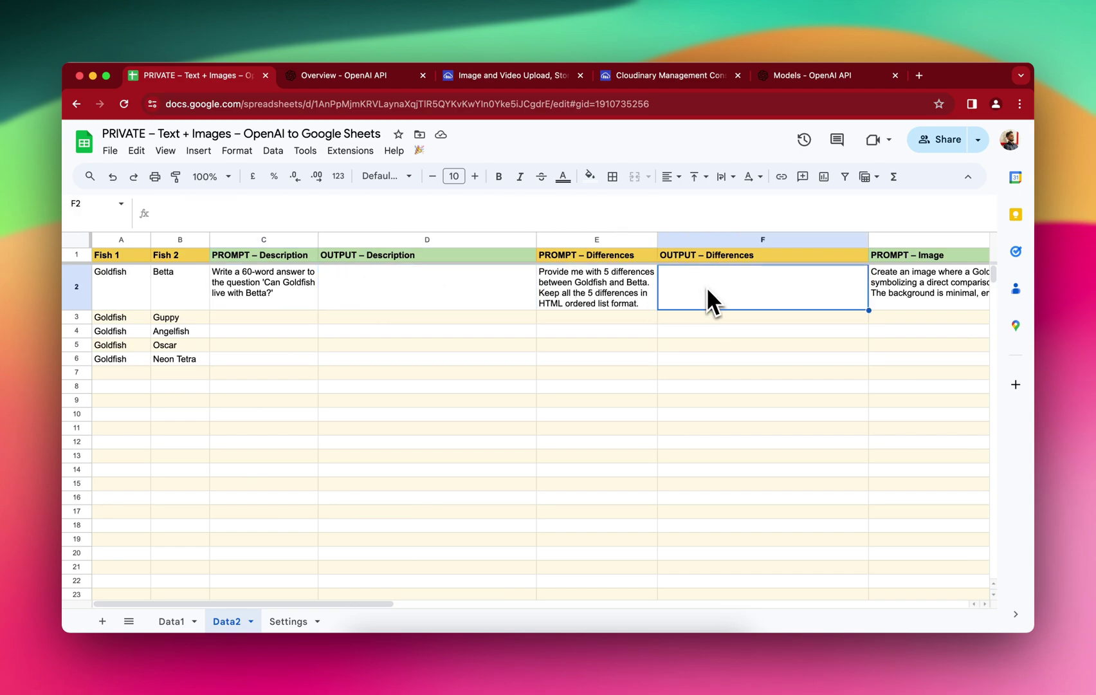
{"action": "scroll", "coordinate": [708, 289], "scroll_direction": "right", "scroll_amount": 5}
{"action": "left_click", "coordinate": [722, 290]}
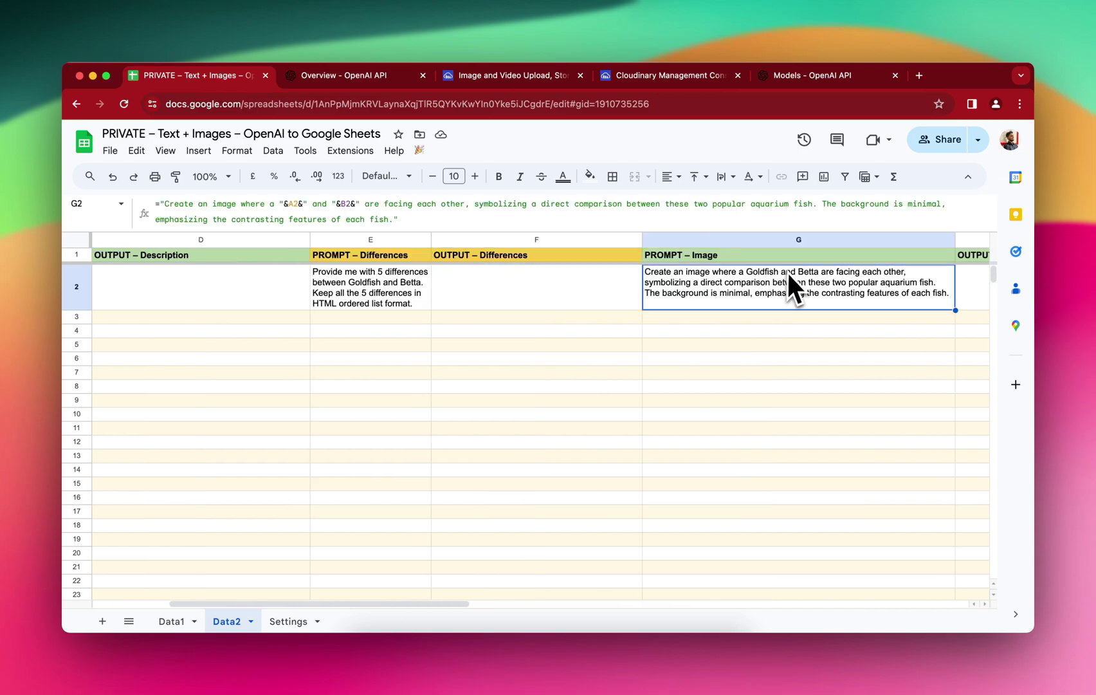
{"action": "scroll", "coordinate": [788, 286], "scroll_direction": "right", "scroll_amount": 5}
{"action": "left_click", "coordinate": [723, 295]}
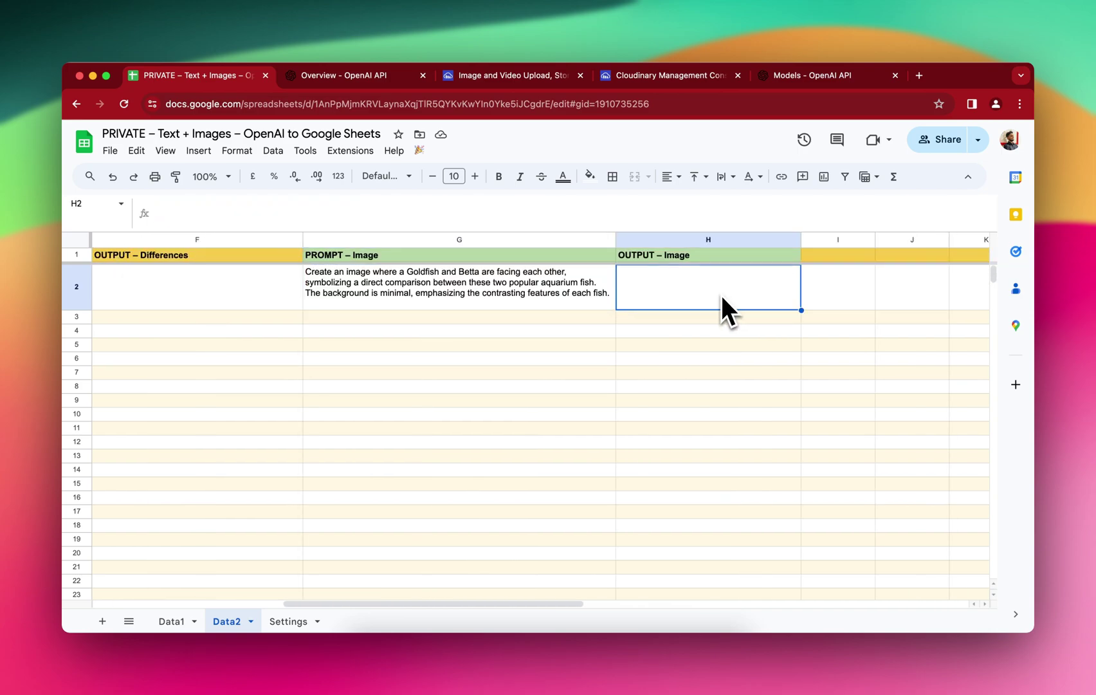
{"action": "scroll", "coordinate": [720, 368], "scroll_direction": "left", "scroll_amount": 10}
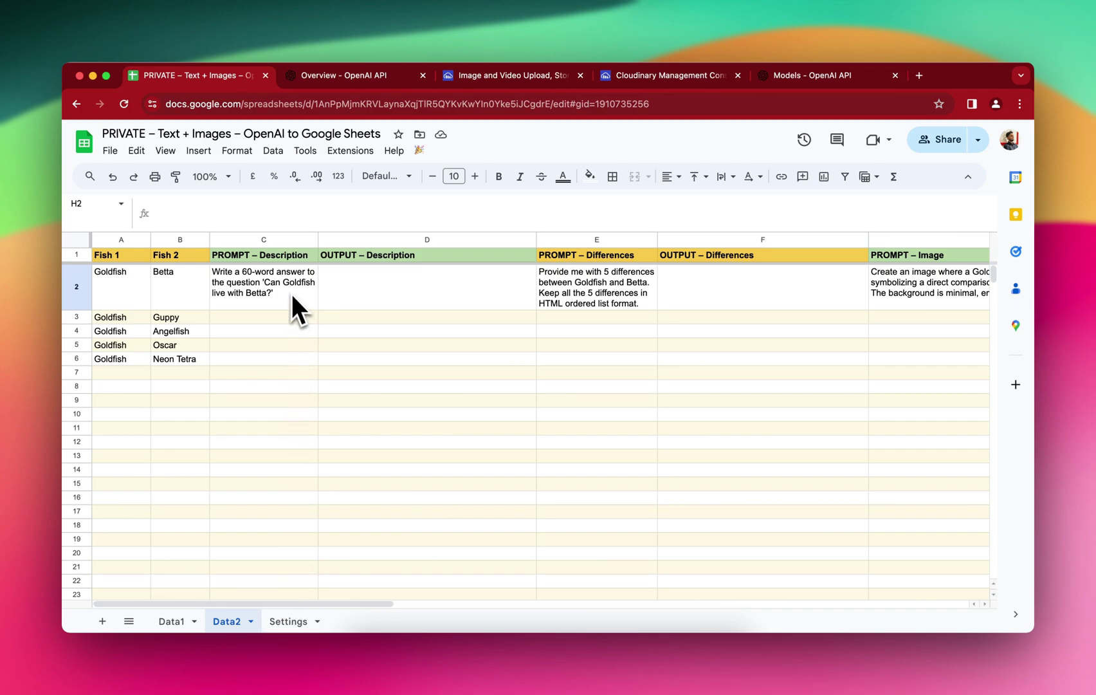
Step: Check the first and last fish rows on Data2, and set the text Data Sheet Name on Settings to Data2
{"action": "left_click", "coordinate": [77, 293]}
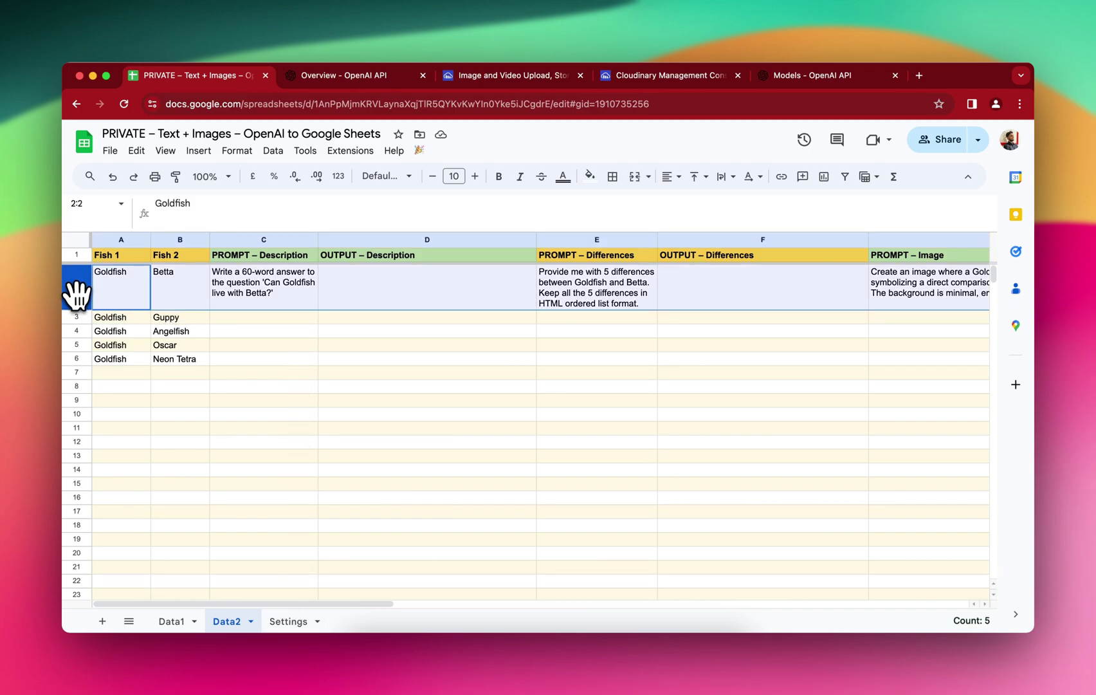
{"action": "left_click", "coordinate": [78, 359]}
{"action": "left_click", "coordinate": [290, 621]}
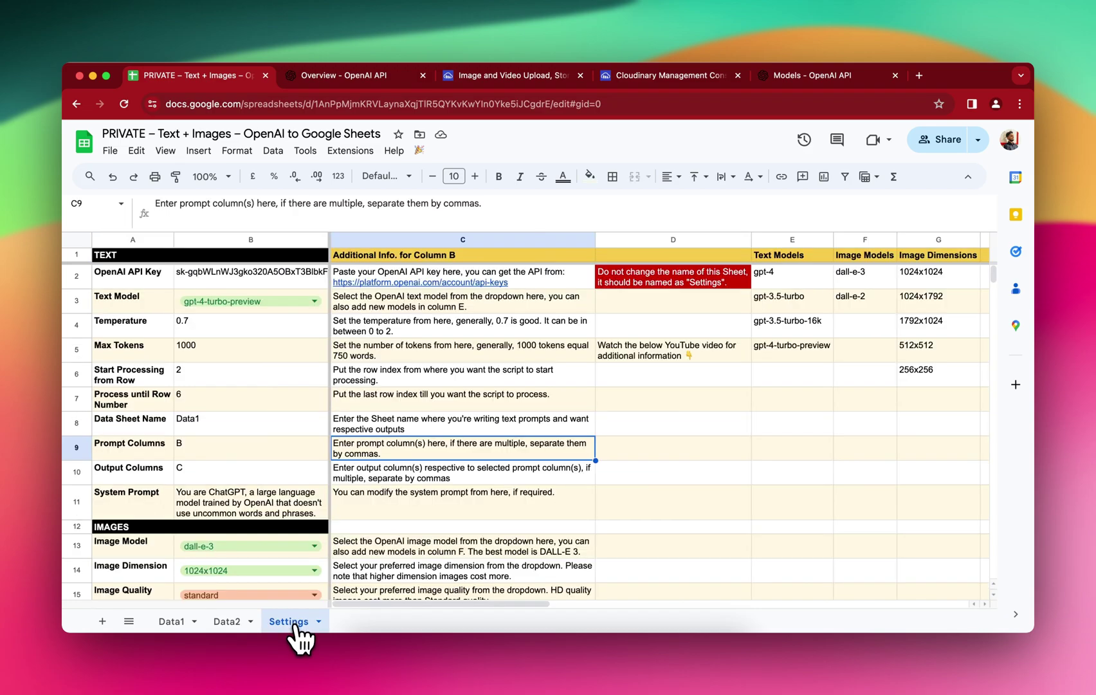
{"action": "left_click", "coordinate": [202, 380]}
{"action": "left_click", "coordinate": [202, 403]}
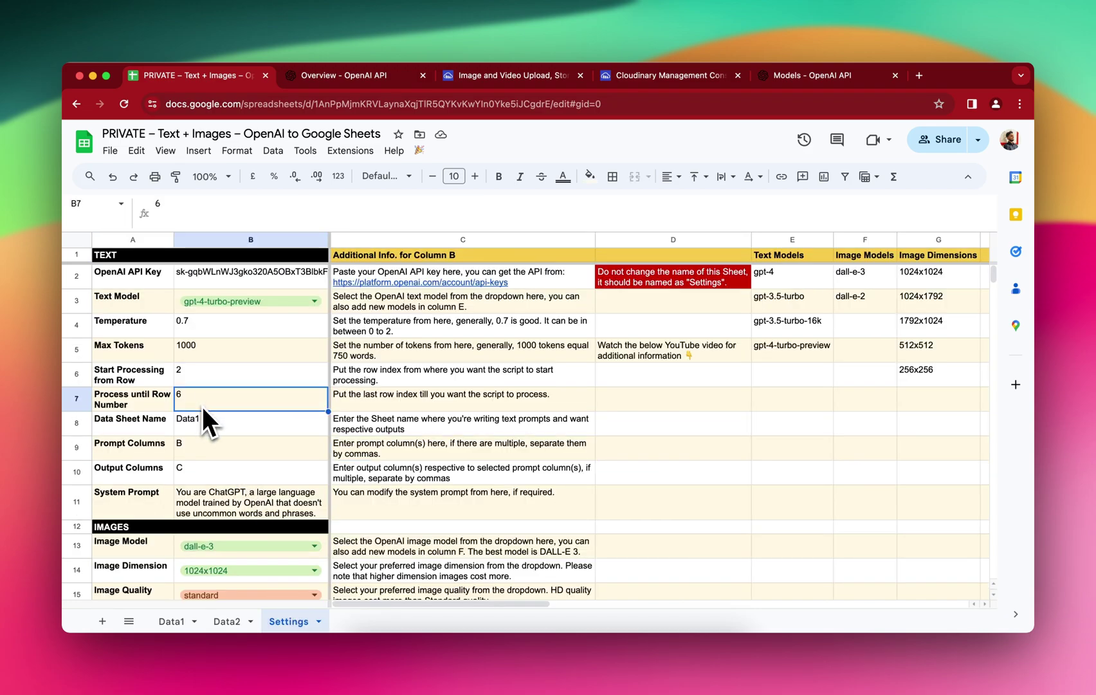
{"action": "double_click", "coordinate": [203, 420]}
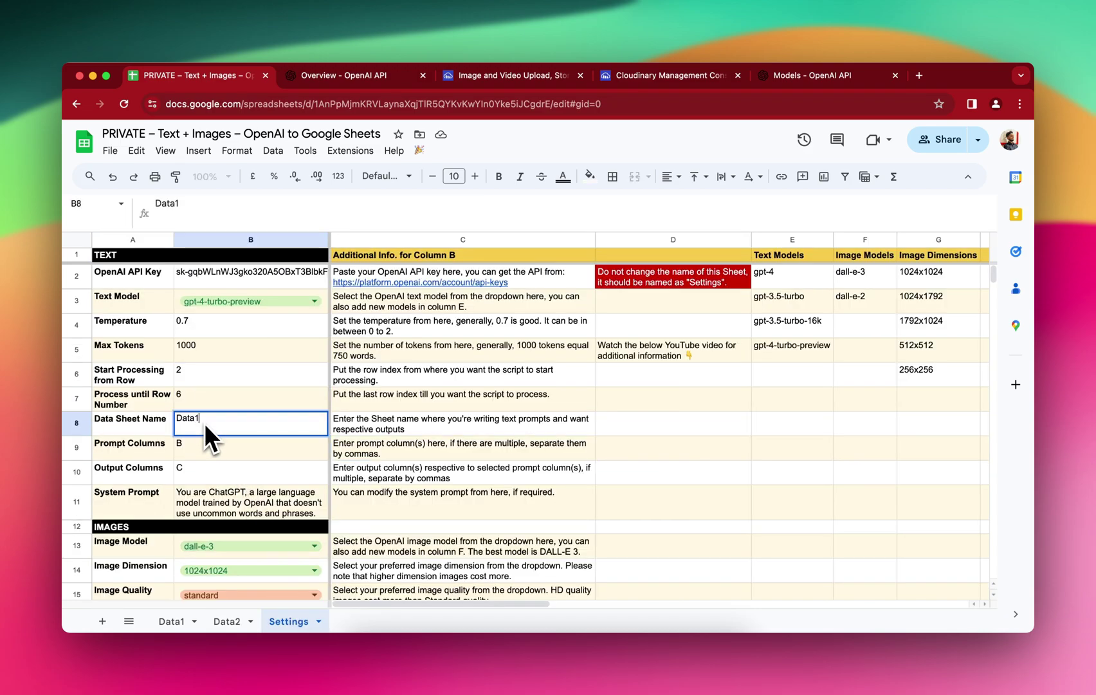
{"action": "type", "text": "2"}
{"action": "key", "text": "Return"}
Step: Identify the description and differences prompt columns on Data2, and set the text Prompt Columns on Settings to C, E
{"action": "left_click", "coordinate": [226, 625]}
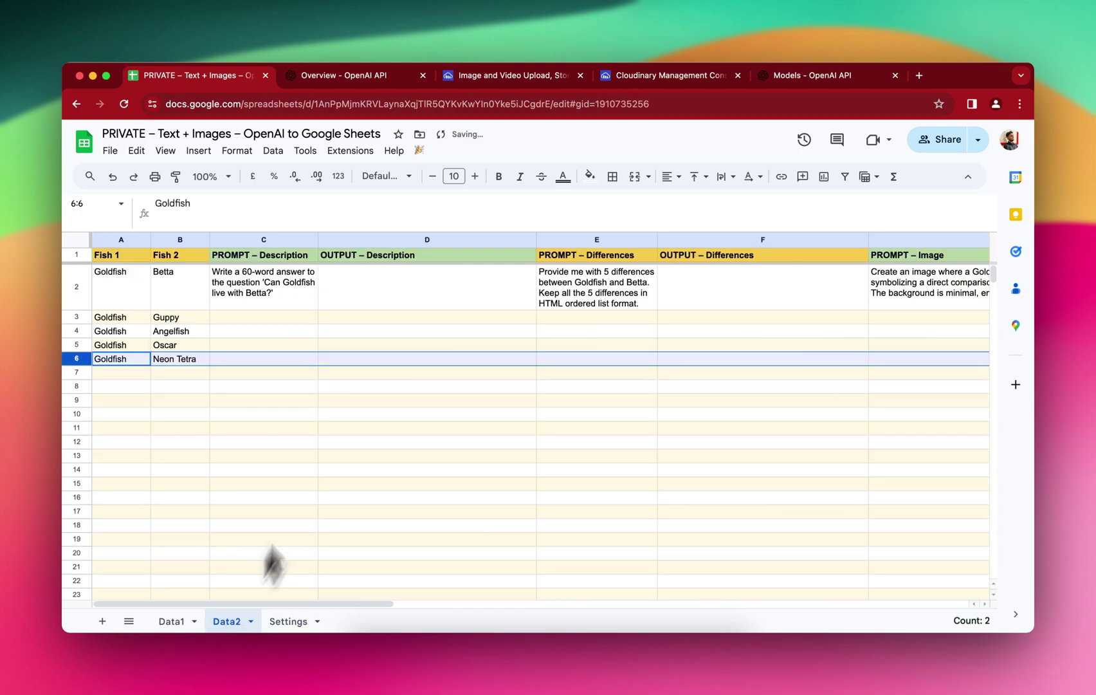
{"action": "left_click", "coordinate": [308, 299]}
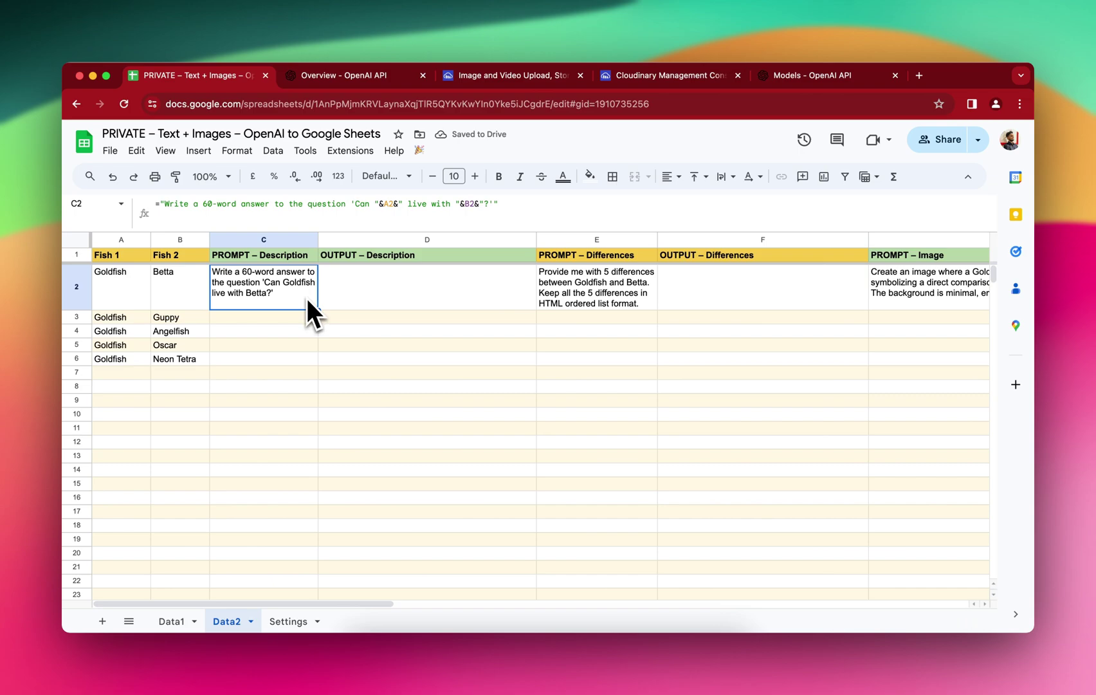
{"action": "left_click", "coordinate": [623, 303]}
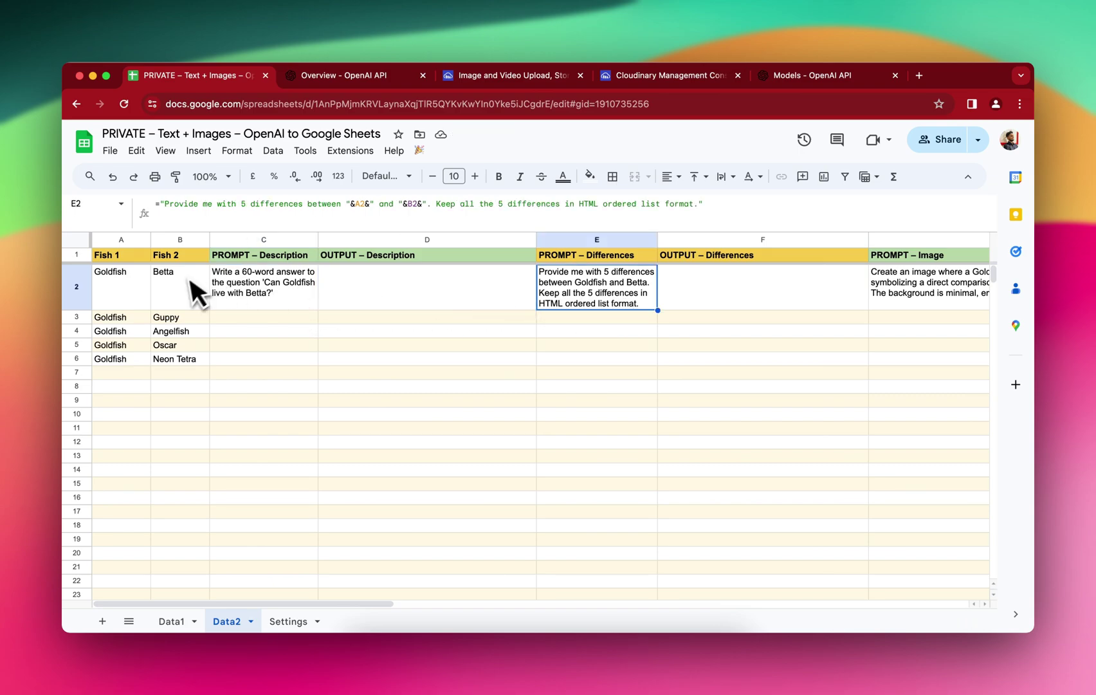
{"action": "left_click", "coordinate": [232, 293]}
{"action": "left_click", "coordinate": [584, 293]}
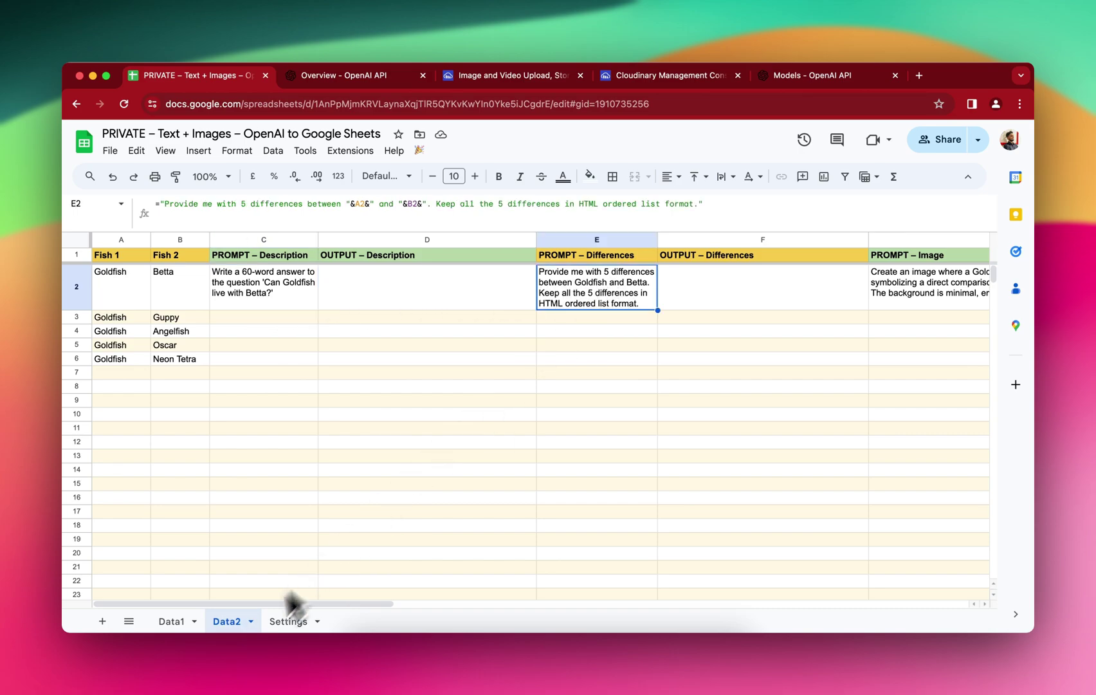
{"action": "left_click", "coordinate": [289, 620]}
{"action": "left_click", "coordinate": [217, 458]}
{"action": "key", "text": "BackSpace"}
{"action": "type", "text": "C, "}
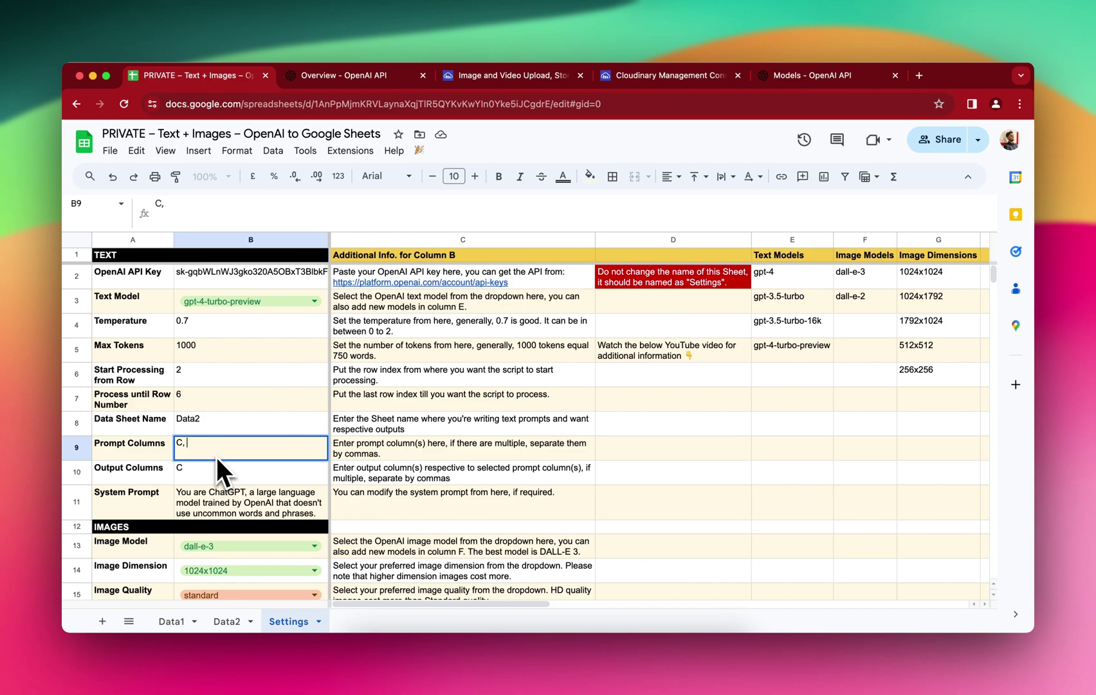
{"action": "type", "text": "E"}
{"action": "key", "text": "Return"}
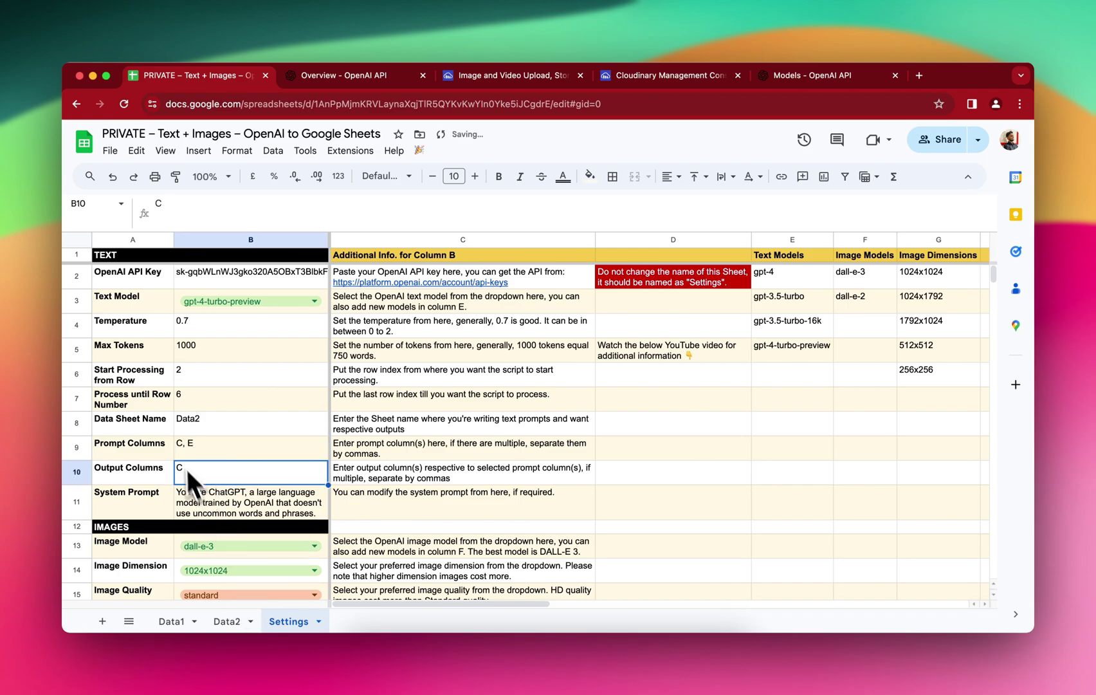
Step: Locate the description output column on Data2, and set the text Output Columns on Settings to D
{"action": "left_click", "coordinate": [226, 621]}
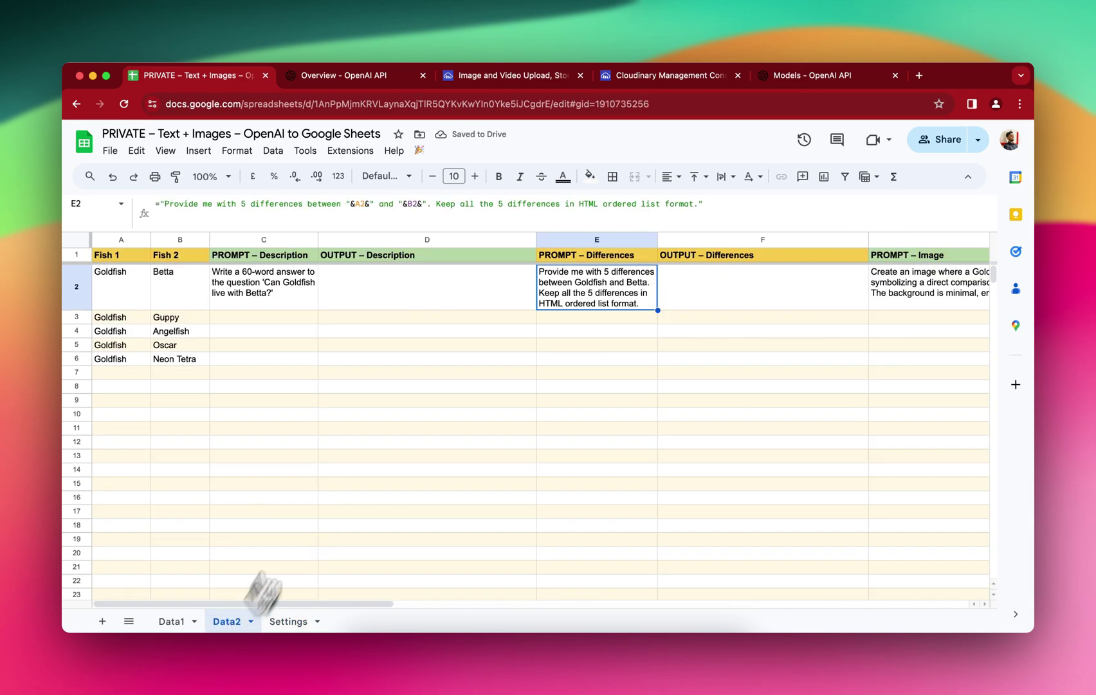
{"action": "left_click", "coordinate": [433, 288]}
{"action": "left_click", "coordinate": [288, 620]}
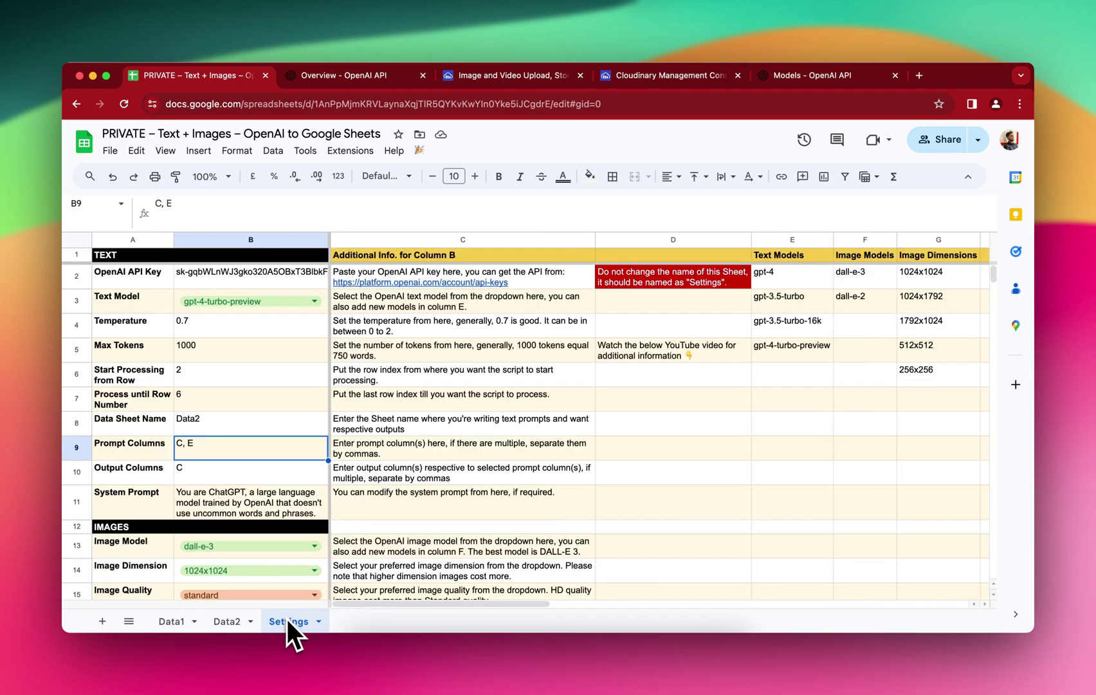
{"action": "left_click", "coordinate": [233, 476]}
{"action": "type", "text": "D"}
{"action": "key", "text": "Delete"}
{"action": "key", "text": "Return"}
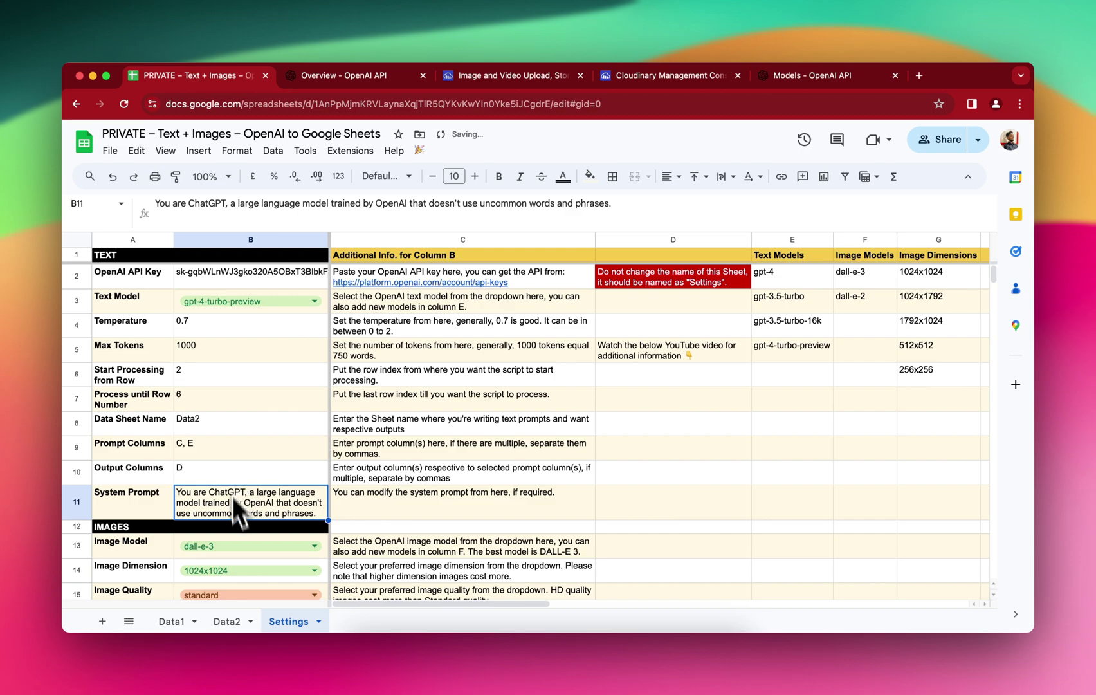
Step: Locate the differences output column on Data2, and extend the text Output Columns on Settings to D, F
{"action": "left_click", "coordinate": [189, 447]}
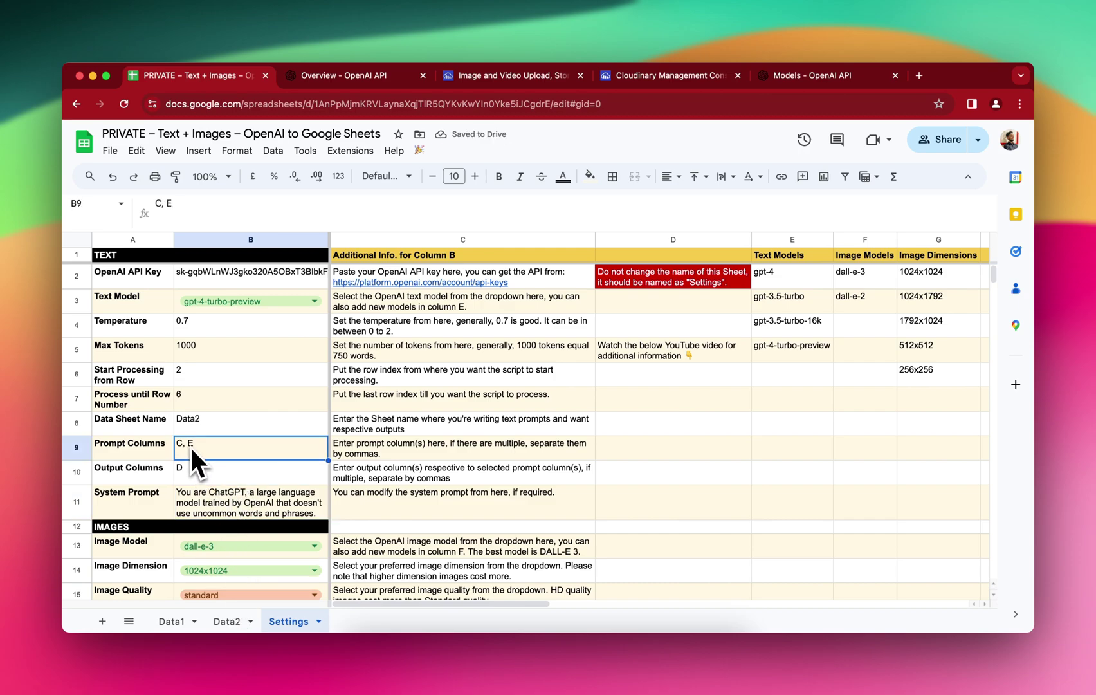
{"action": "left_click", "coordinate": [227, 621]}
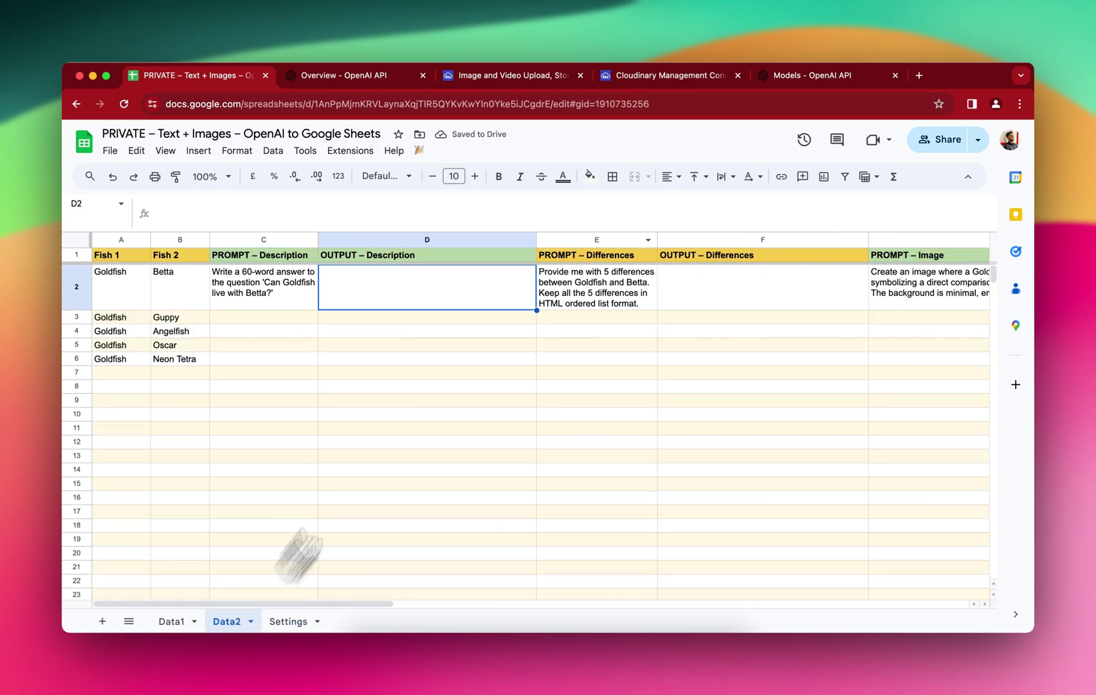
{"action": "left_click", "coordinate": [717, 242]}
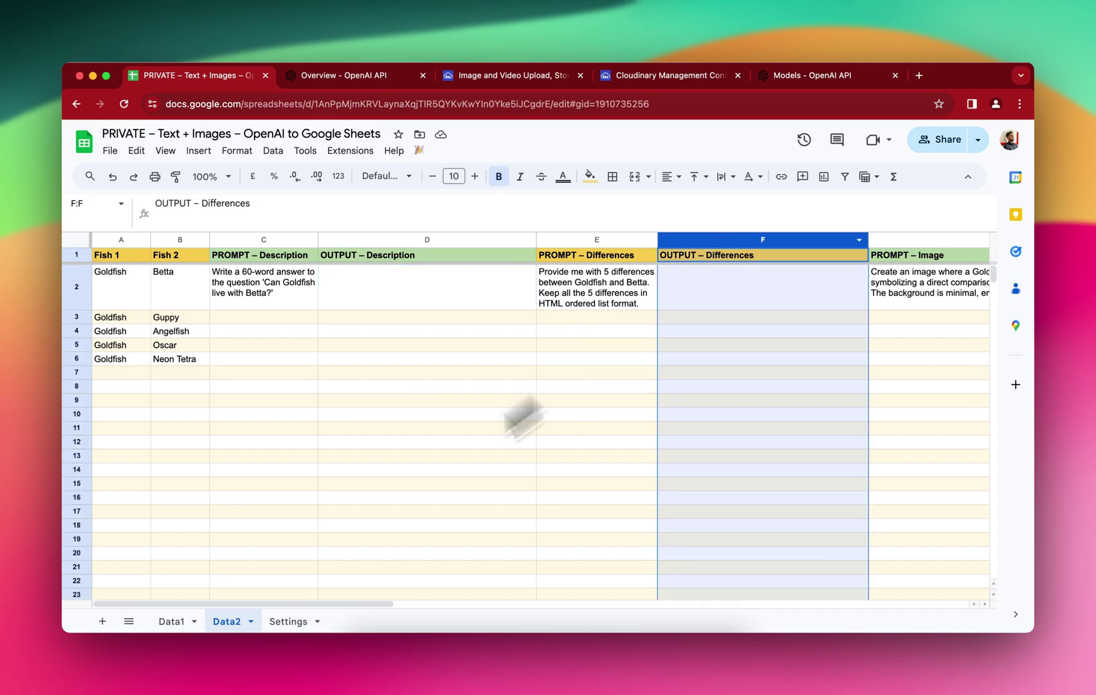
{"action": "left_click", "coordinate": [288, 622]}
{"action": "double_click", "coordinate": [241, 472]}
{"action": "type", "text": ", F"}
{"action": "key", "text": "Return"}
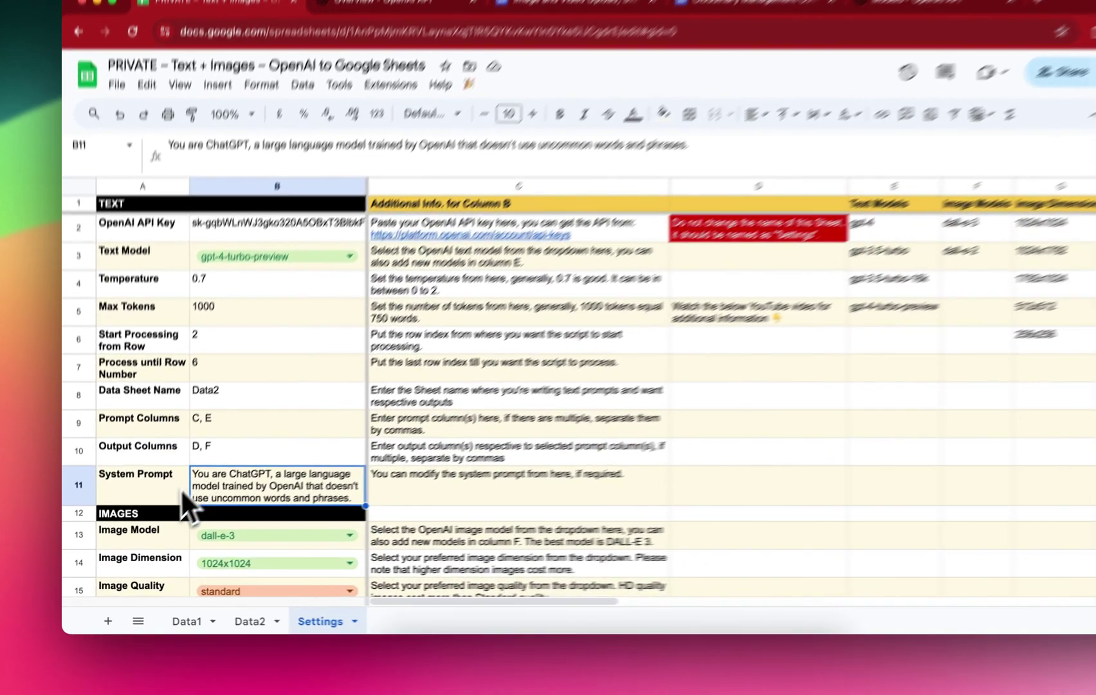
Step: Review the System Prompt on Settings, and choose dall-e-3 as the Image Model in the IMAGES section
{"action": "left_click", "coordinate": [171, 499]}
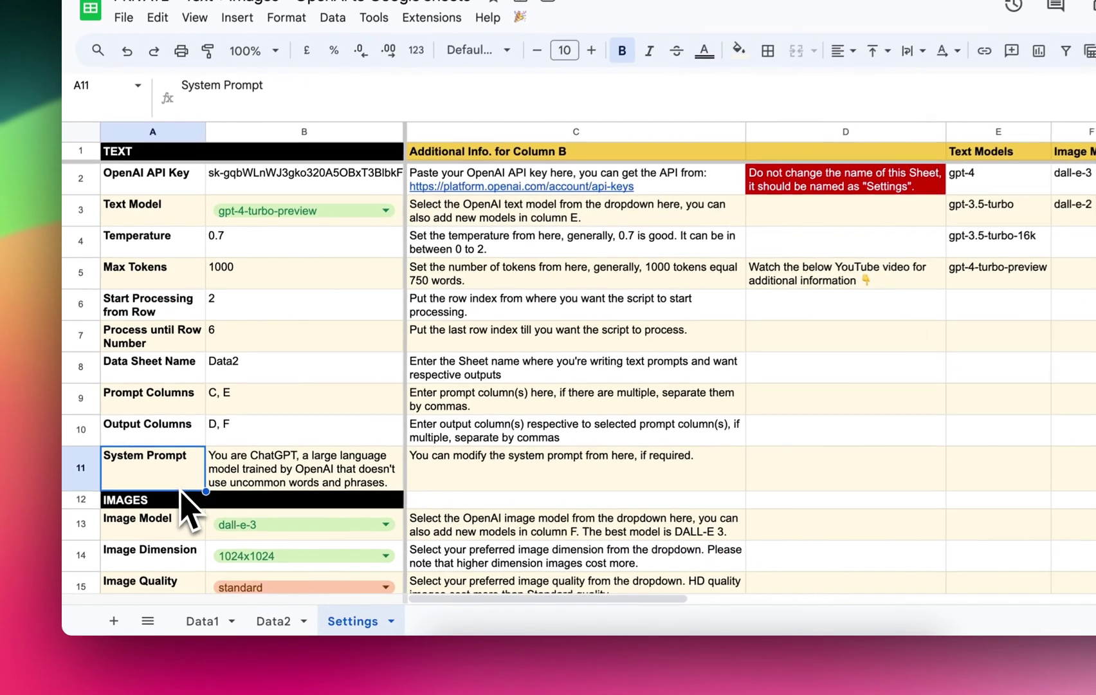
{"action": "left_click", "coordinate": [278, 480]}
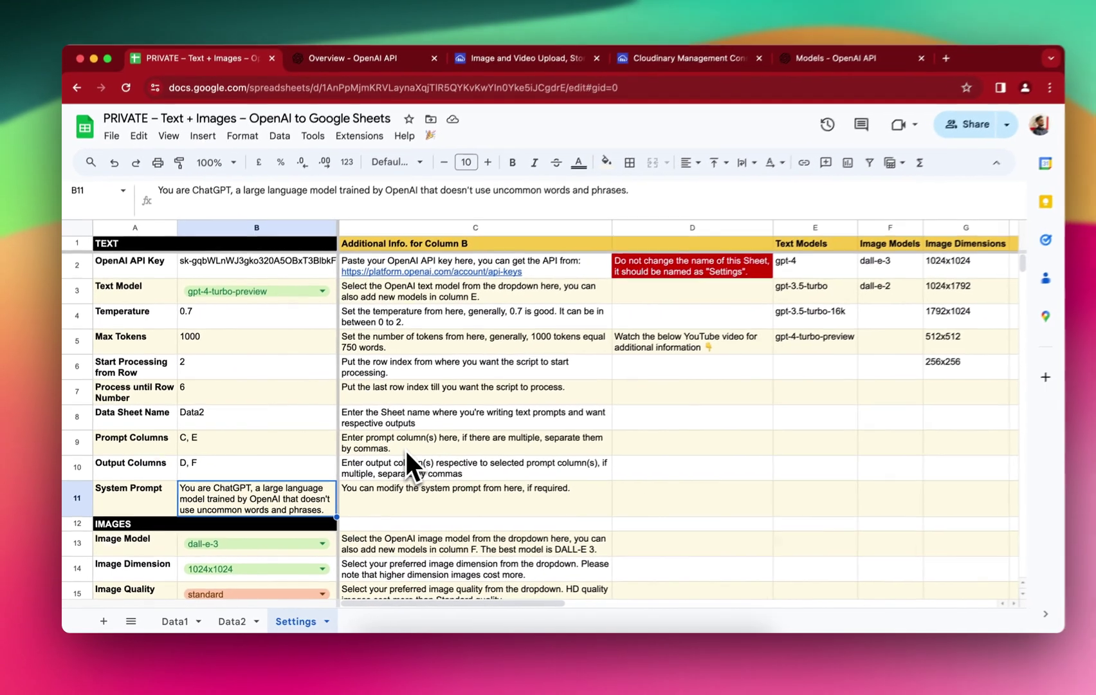
{"action": "scroll", "coordinate": [397, 455], "scroll_direction": "down", "scroll_amount": 1}
{"action": "scroll", "coordinate": [396, 455], "scroll_direction": "down", "scroll_amount": 2}
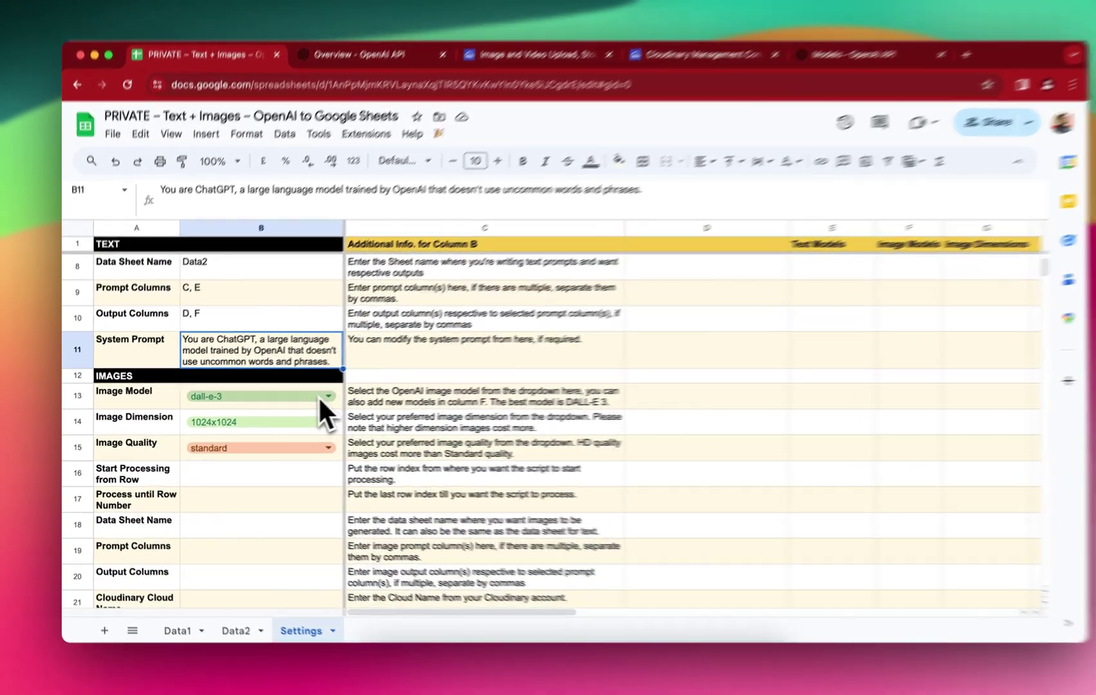
{"action": "left_click", "coordinate": [314, 399]}
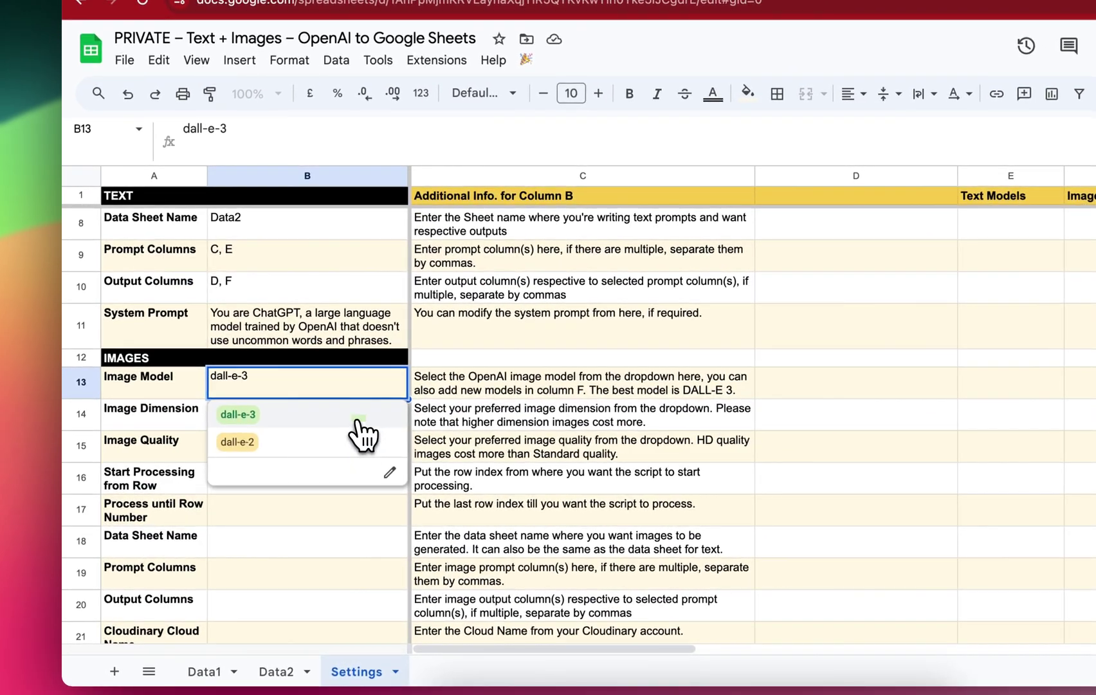
{"action": "left_click", "coordinate": [365, 415]}
{"action": "scroll", "coordinate": [513, 450], "scroll_direction": "down", "scroll_amount": 1}
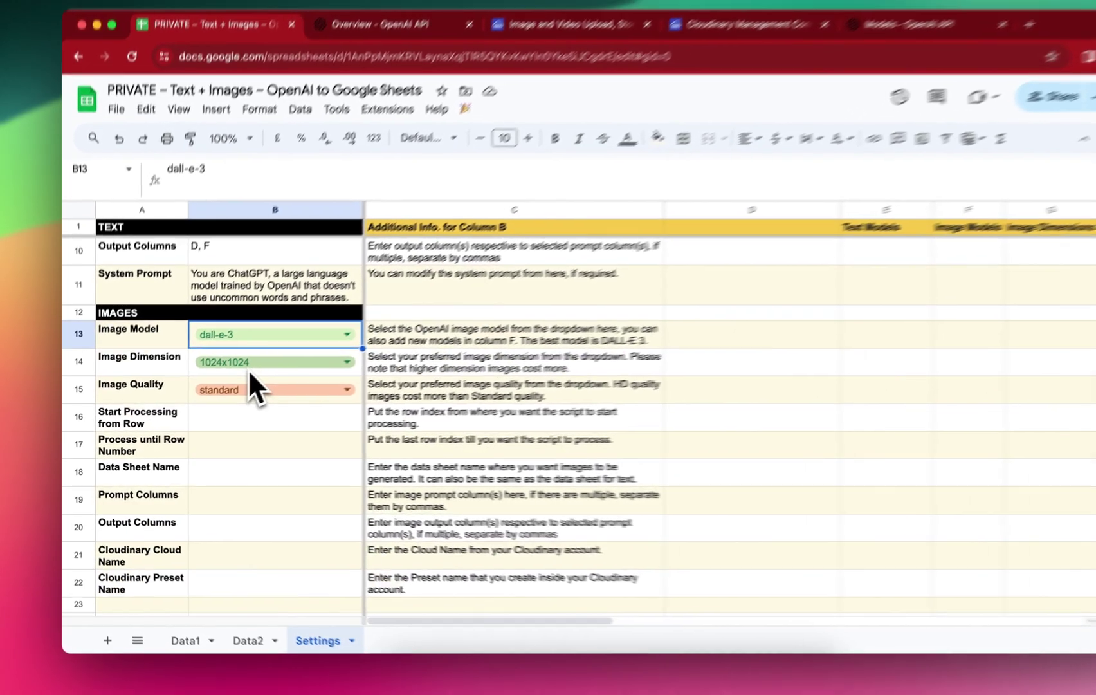
Step: Choose 1792x1024 as the Image Dimension and hd as the Image Quality in the IMAGES section of Settings
{"action": "left_click", "coordinate": [232, 376]}
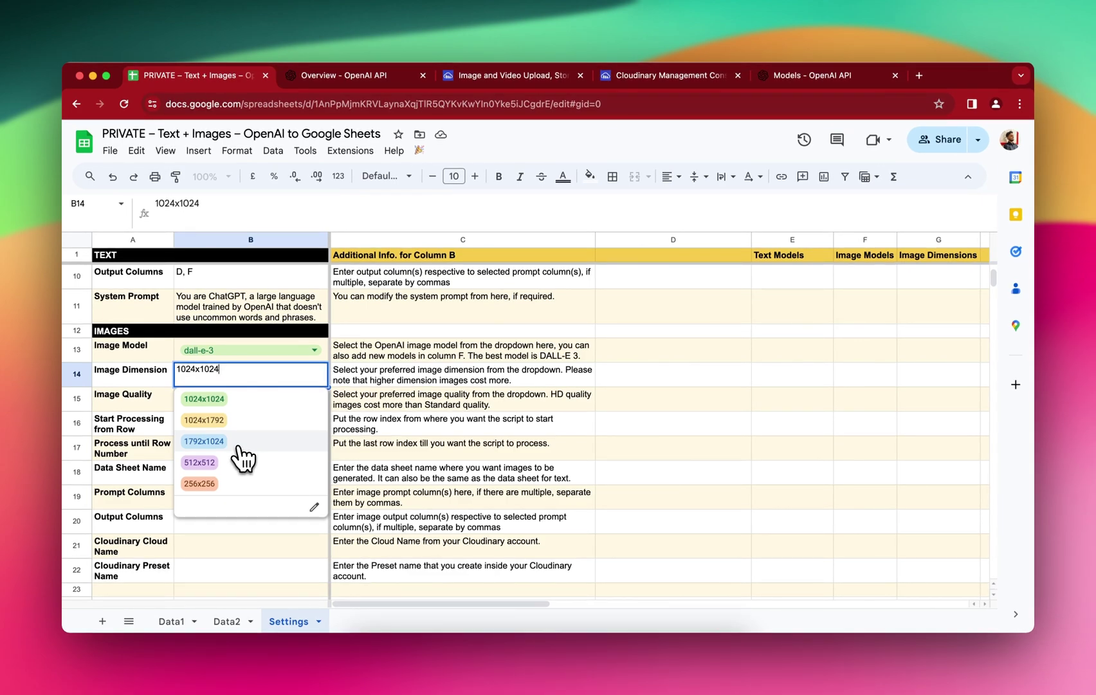
{"action": "left_click", "coordinate": [236, 444]}
{"action": "left_click", "coordinate": [236, 451]}
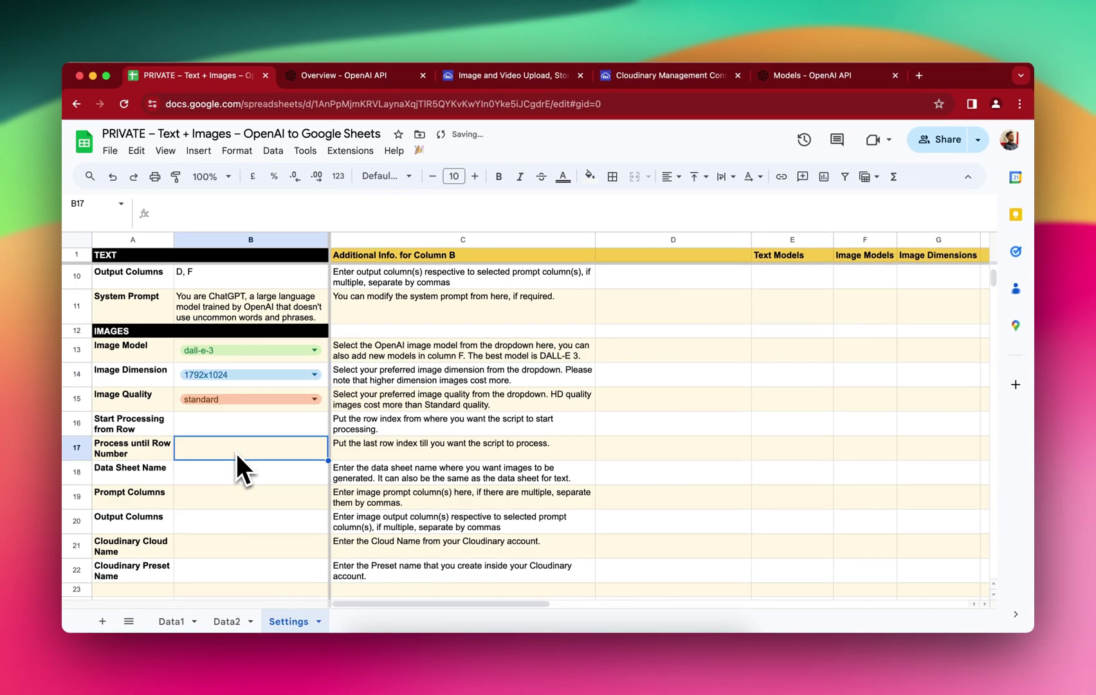
{"action": "left_click", "coordinate": [216, 400]}
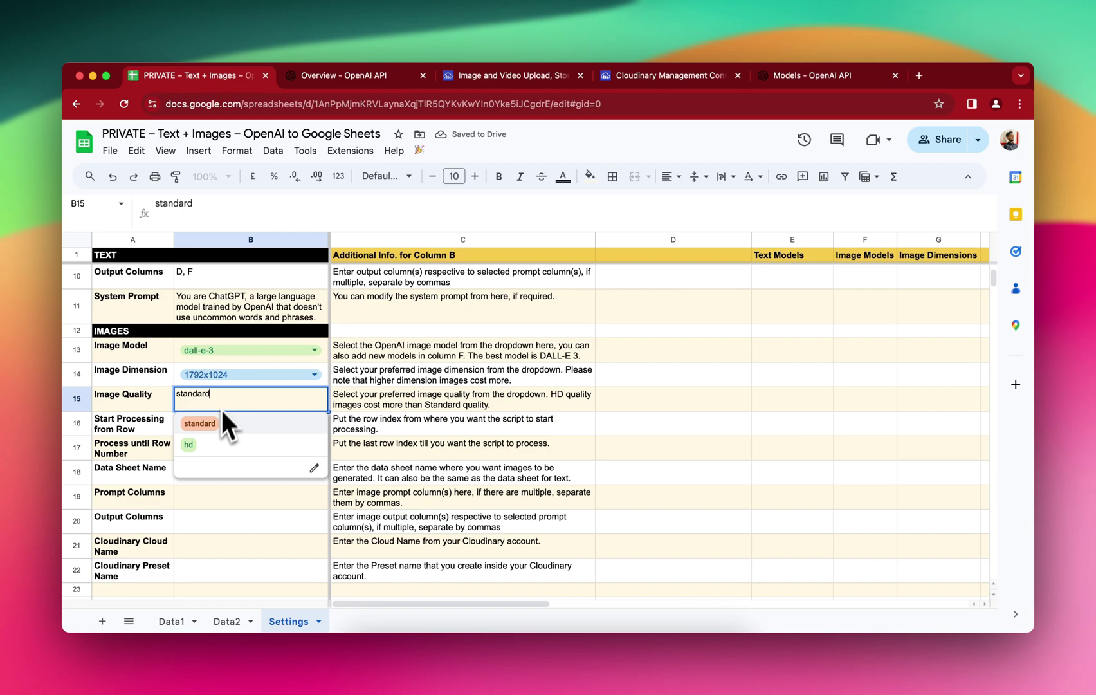
{"action": "left_click", "coordinate": [197, 444]}
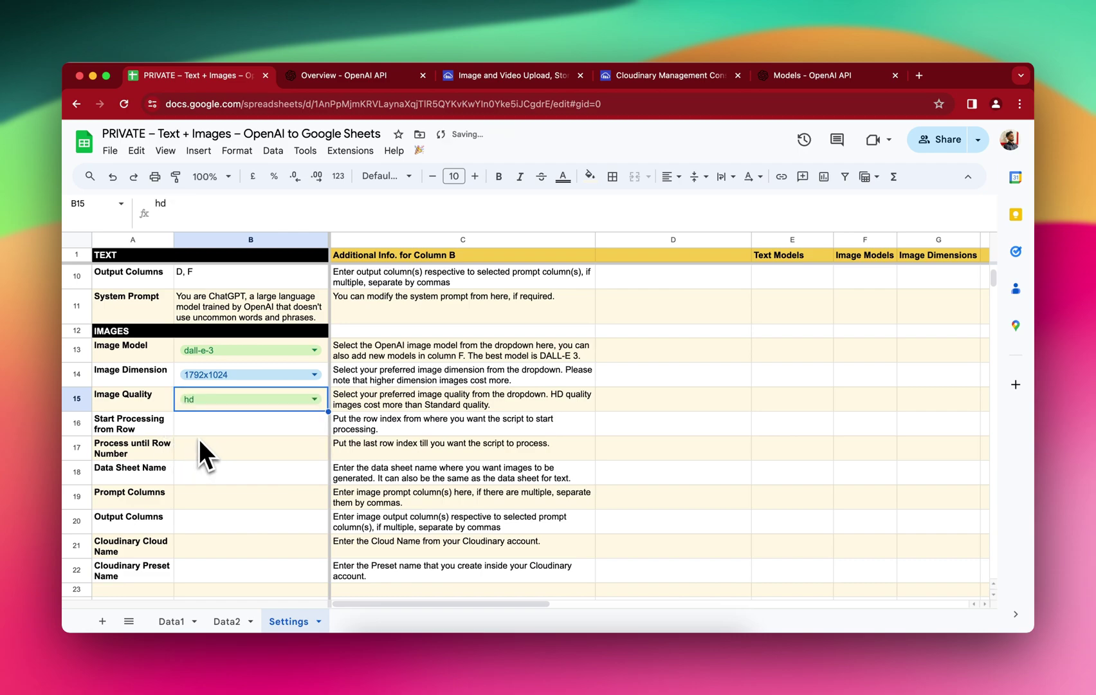
Step: Check the image prompt's row on Data2, and set the image Start Processing from Row to 2 and Process until Row Number to 6 on Settings
{"action": "key", "text": "Down"}
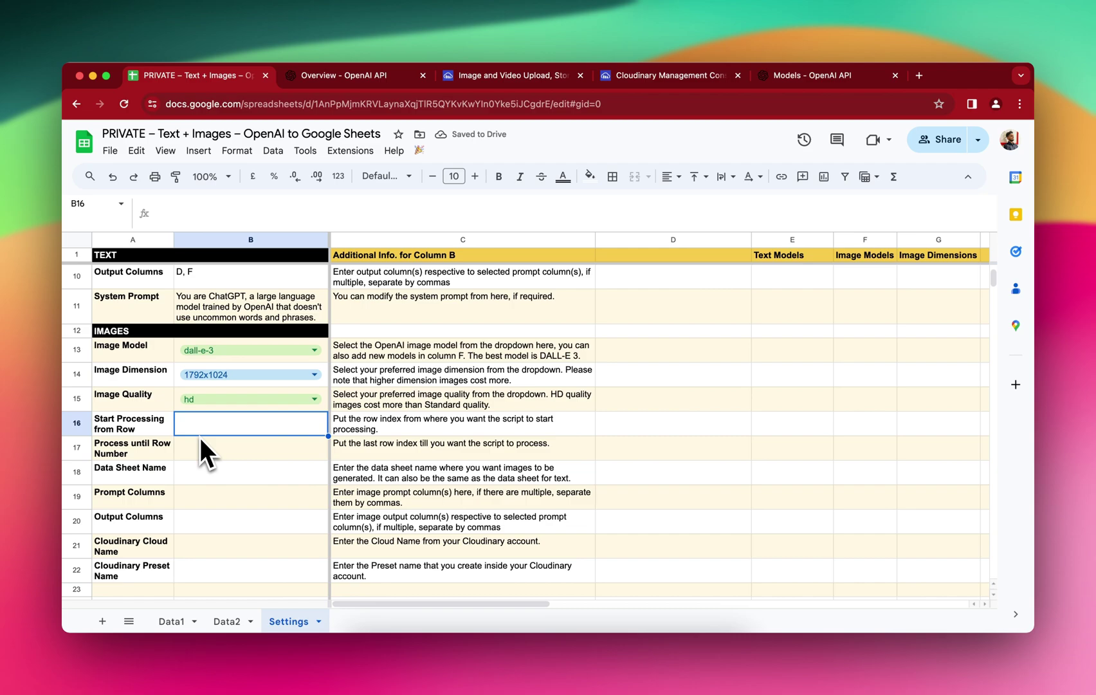
{"action": "left_click", "coordinate": [222, 621]}
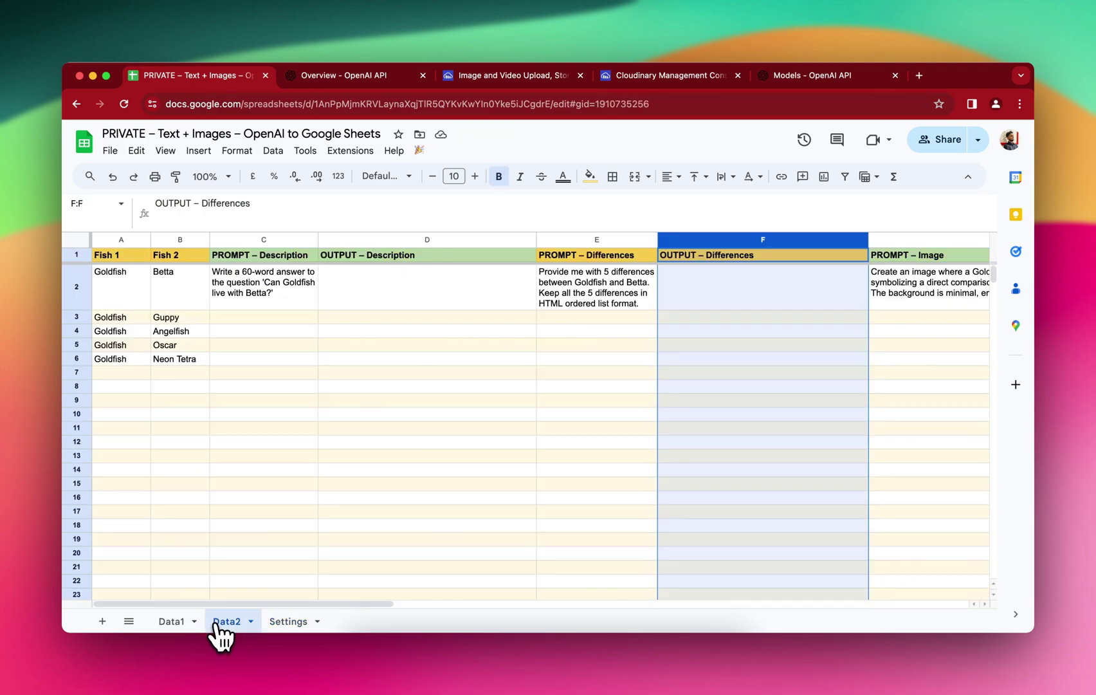
{"action": "left_click", "coordinate": [441, 376]}
{"action": "scroll", "coordinate": [708, 277], "scroll_direction": "right", "scroll_amount": 8}
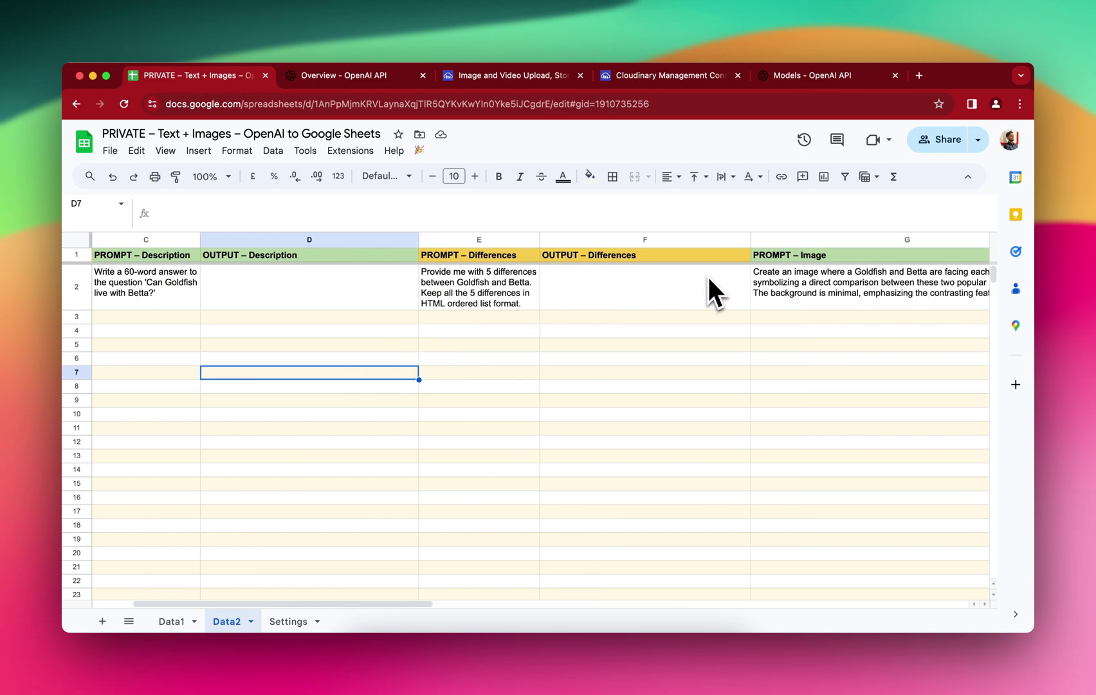
{"action": "left_click", "coordinate": [584, 295]}
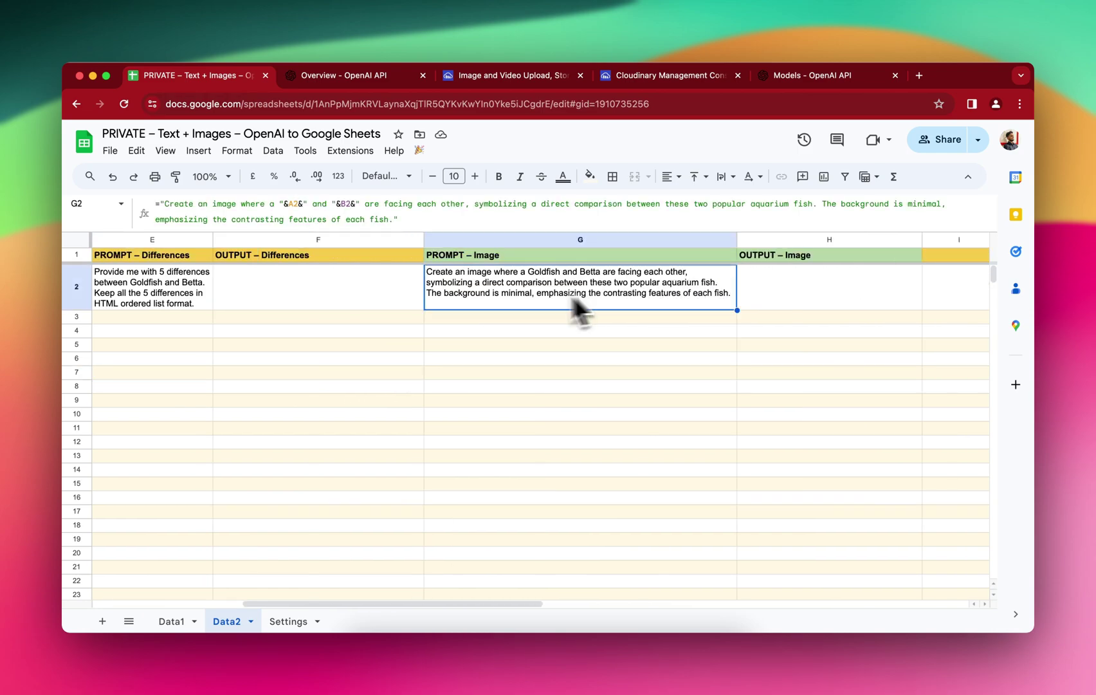
{"action": "left_click", "coordinate": [73, 287]}
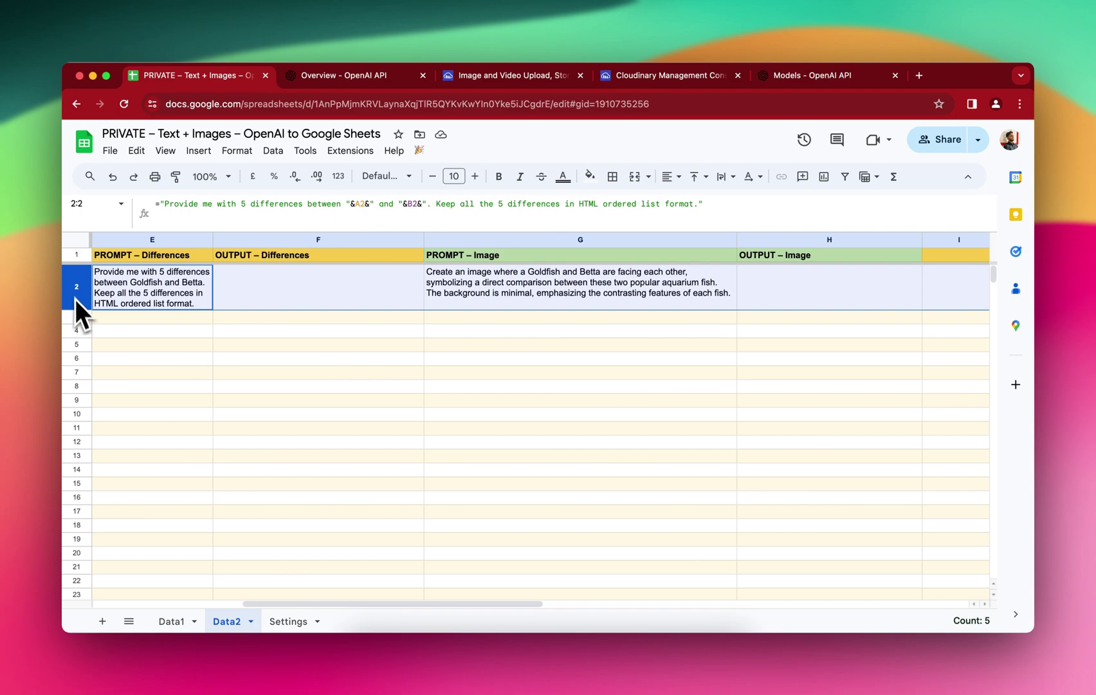
{"action": "left_click", "coordinate": [529, 300]}
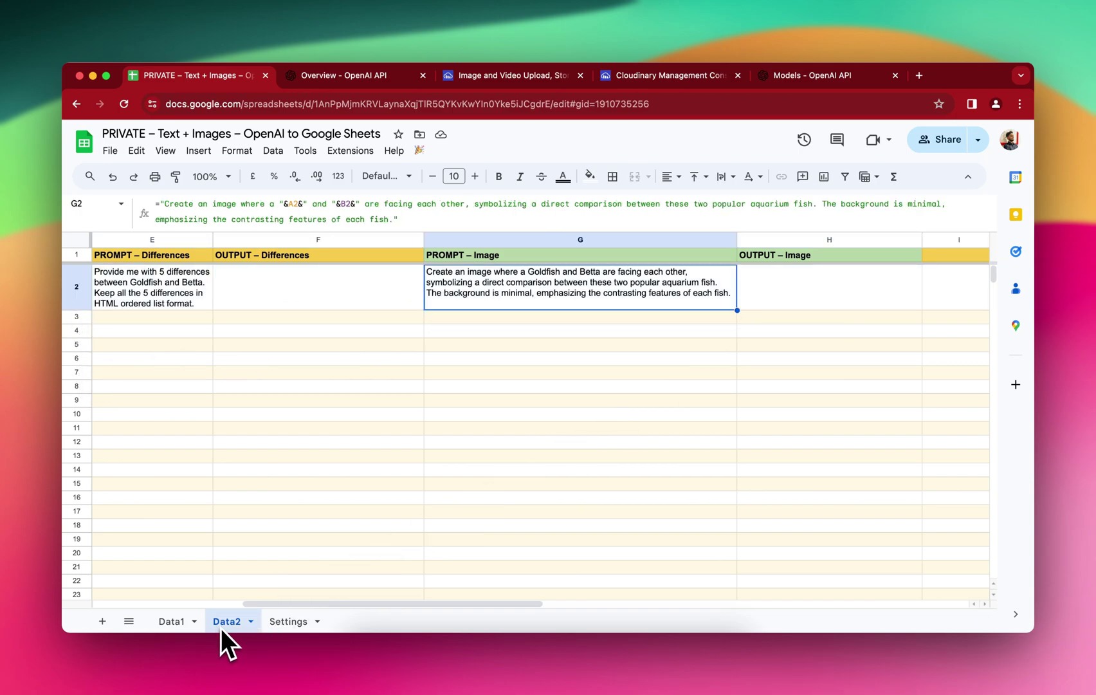
{"action": "left_click", "coordinate": [287, 621]}
{"action": "type", "text": "2"}
{"action": "key", "text": "Return"}
{"action": "type", "text": "6"}
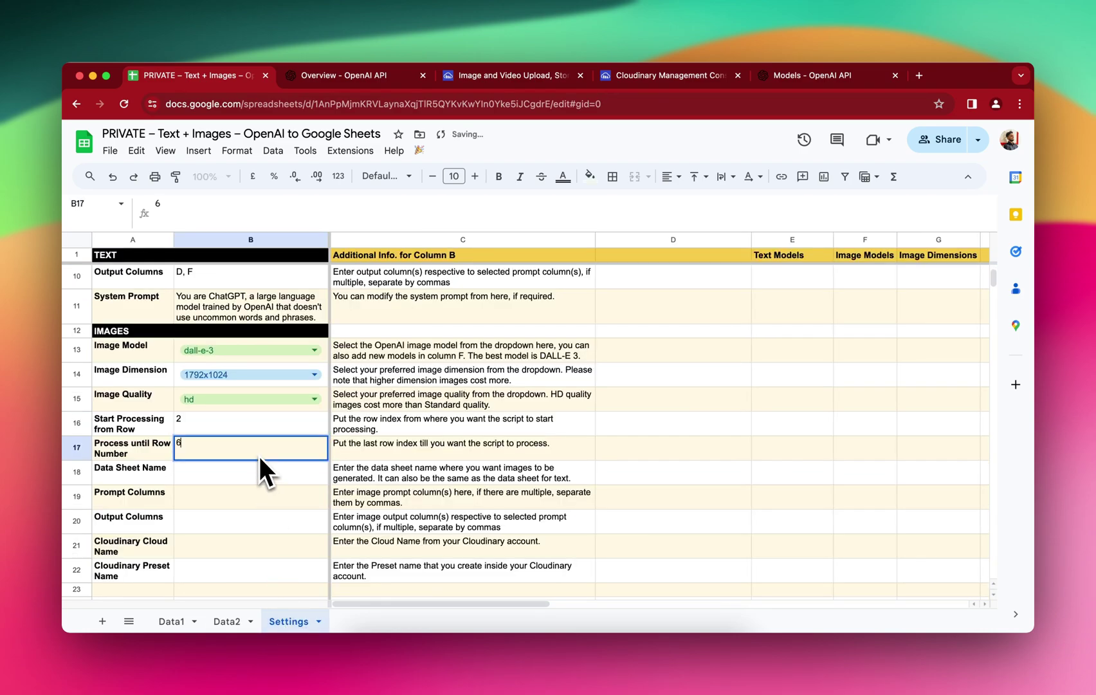
{"action": "key", "text": "Return"}
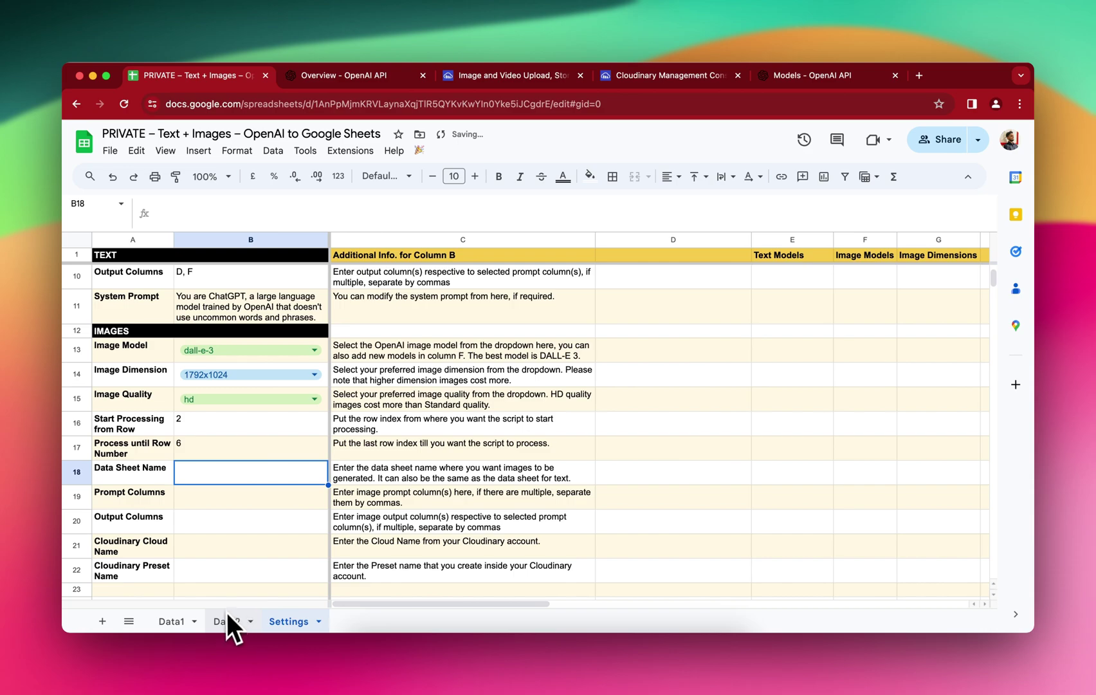
Step: Set the image Data Sheet Name to Data2, with G as the Prompt Columns and H as the Output Columns
{"action": "type", "text": "Data2"}
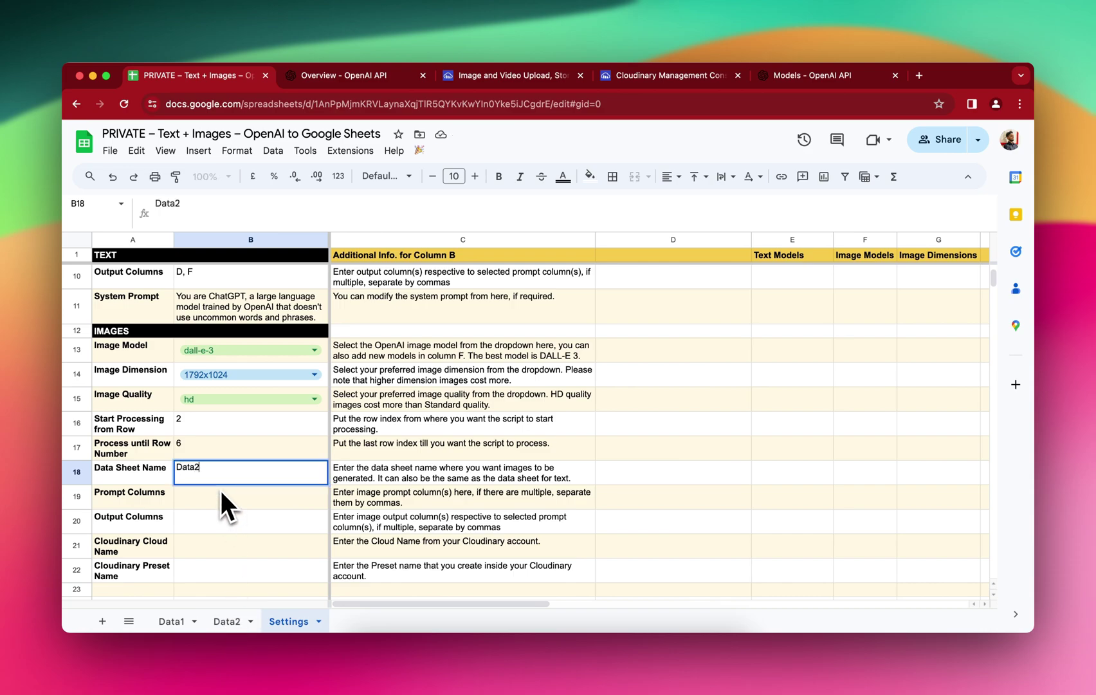
{"action": "key", "text": "Return"}
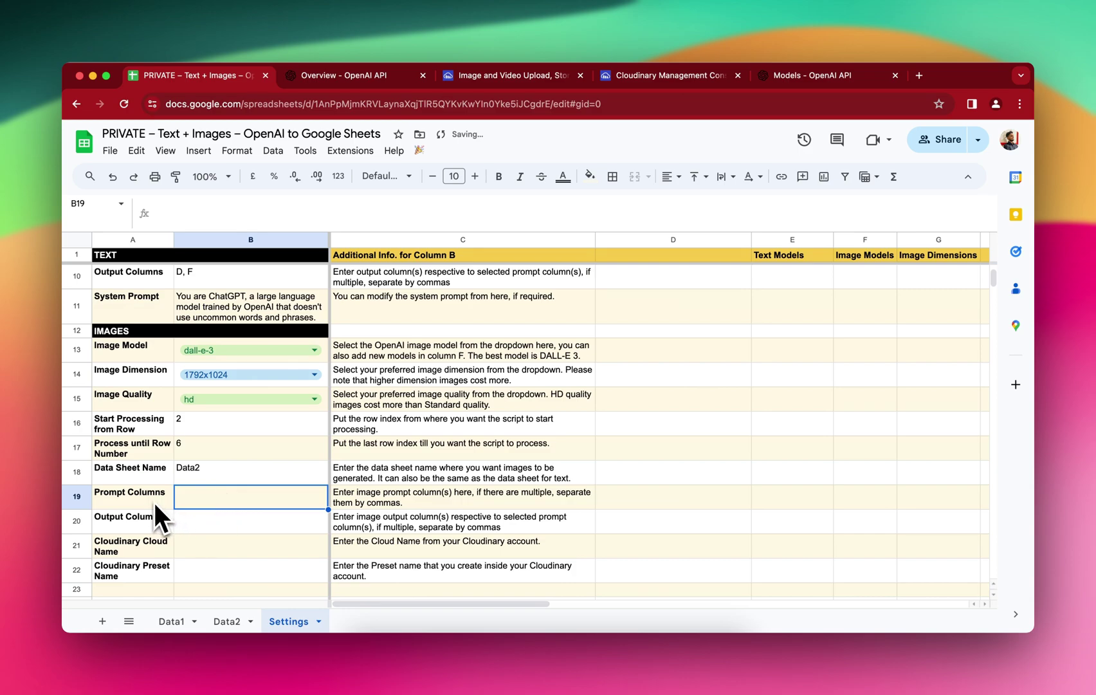
{"action": "left_click", "coordinate": [224, 621]}
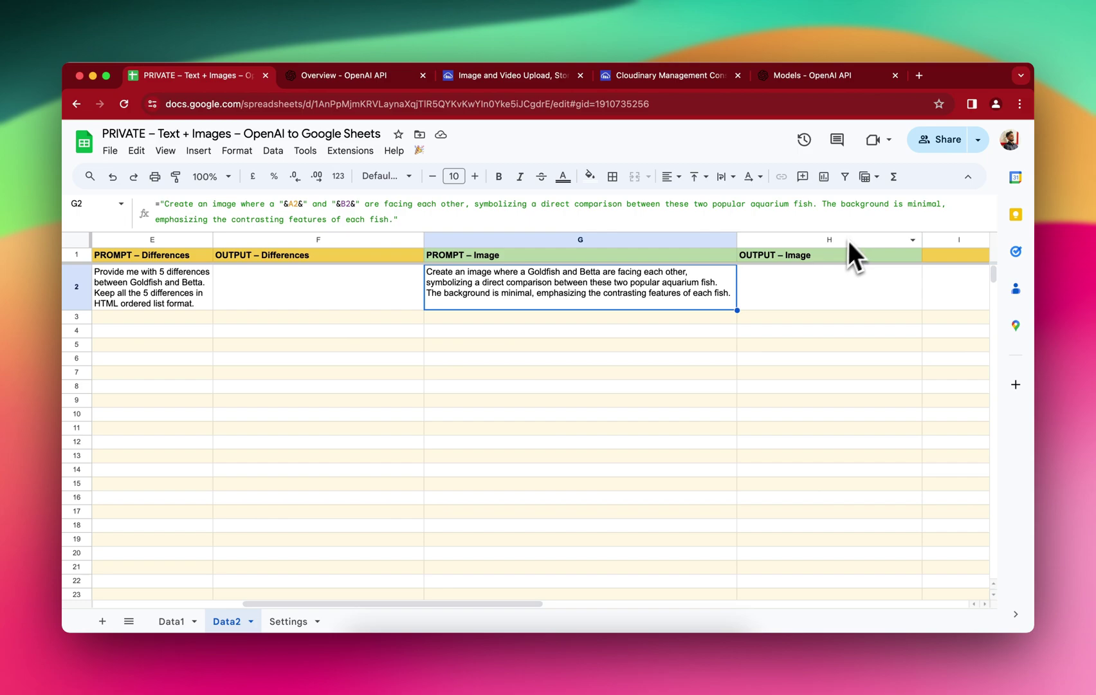
{"action": "left_click", "coordinate": [303, 617]}
{"action": "type", "text": "G"}
{"action": "key", "text": "Return"}
{"action": "type", "text": "H"}
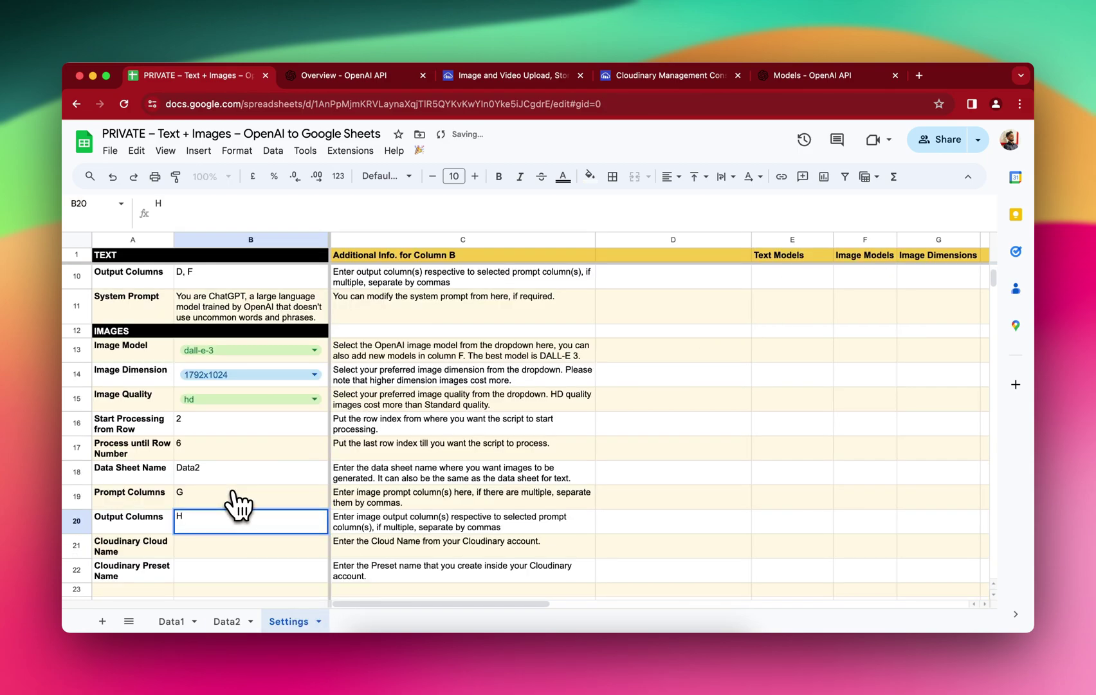
{"action": "key", "text": "Return"}
Step: Copy the cloud name from the Cloudinary dashboard into the Cloudinary Cloud Name setting of the Google Sheets Settings sheet
{"action": "scroll", "coordinate": [218, 530], "scroll_direction": "down", "scroll_amount": 1}
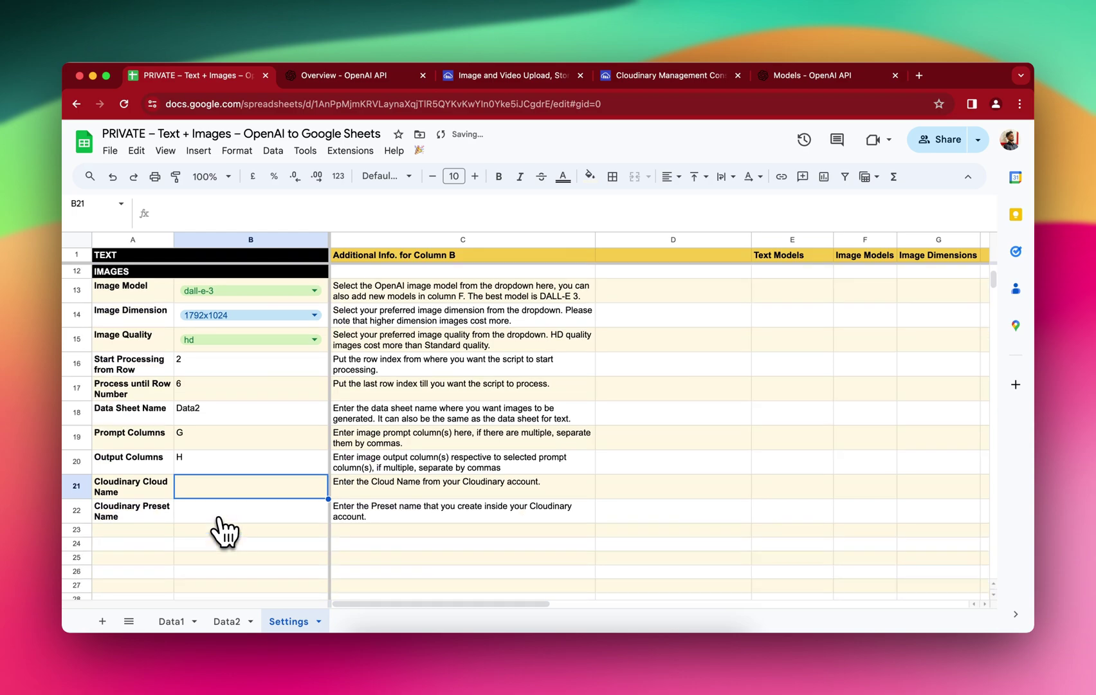
{"action": "left_click", "coordinate": [663, 73]}
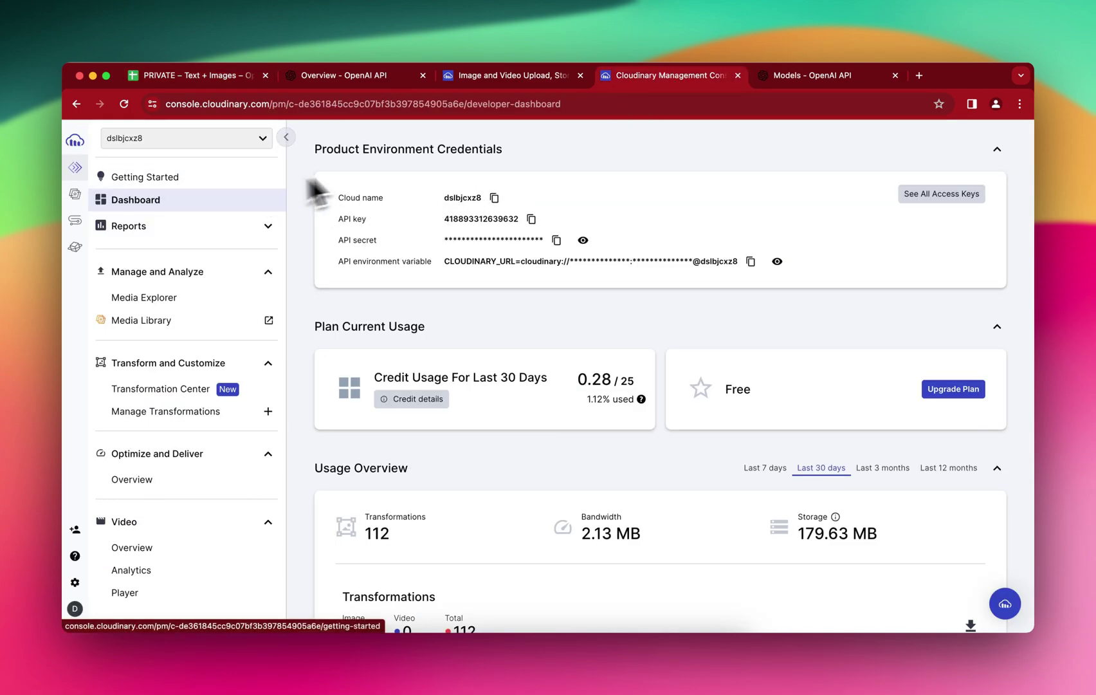
{"action": "left_click", "coordinate": [75, 170]}
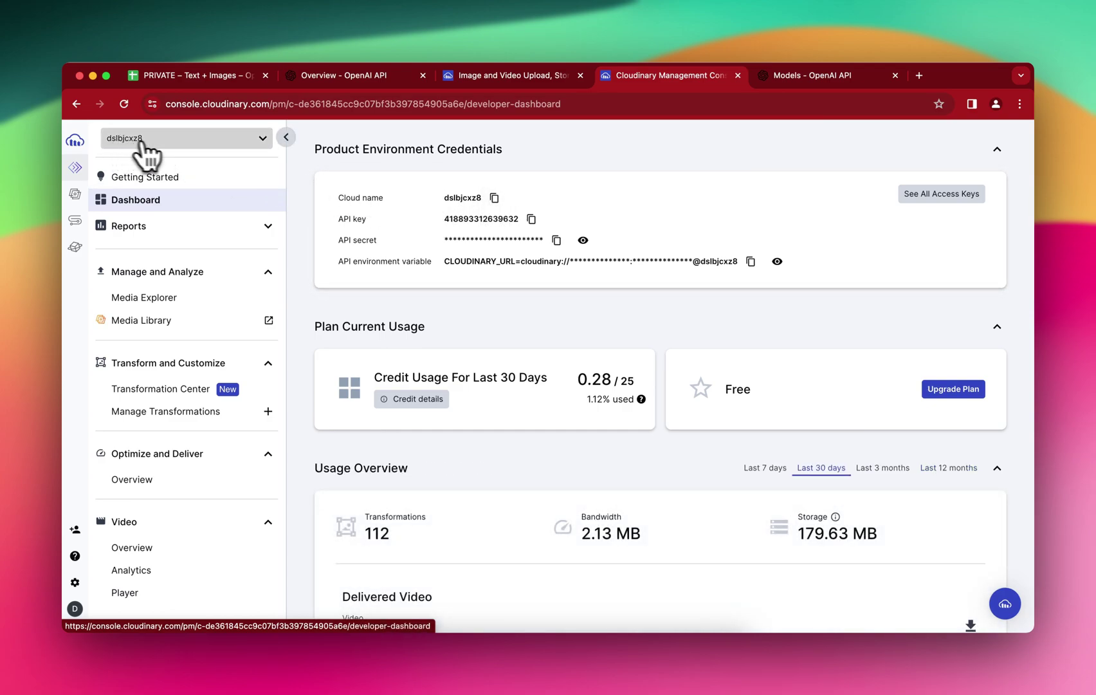
{"action": "left_click", "coordinate": [494, 199]}
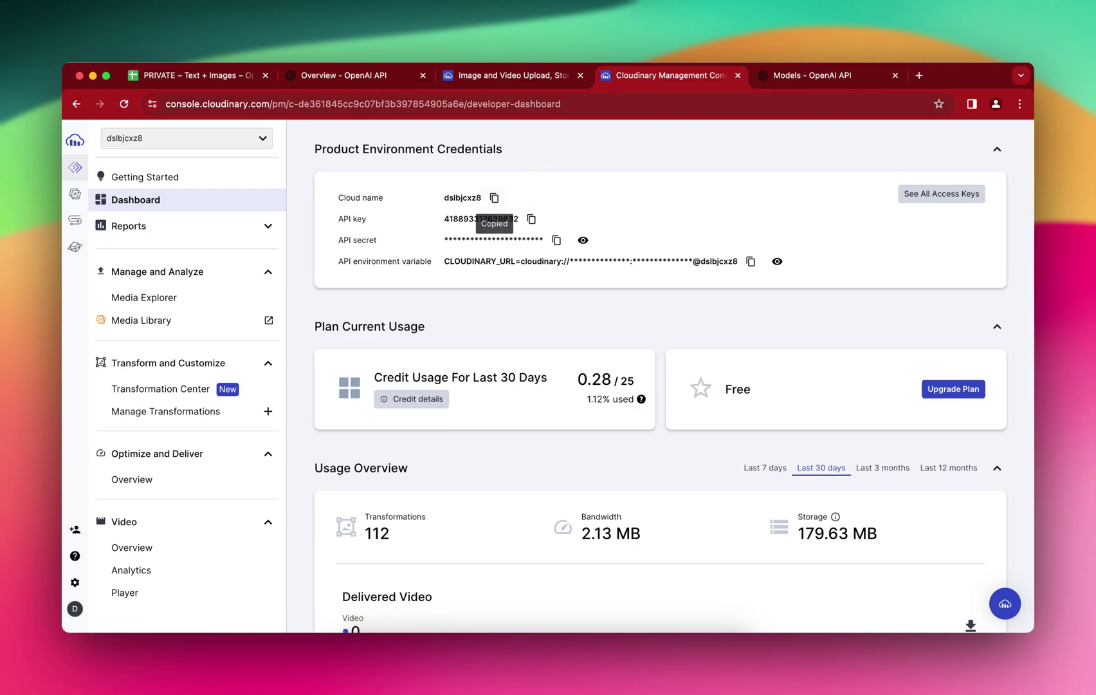
{"action": "left_click", "coordinate": [178, 77]}
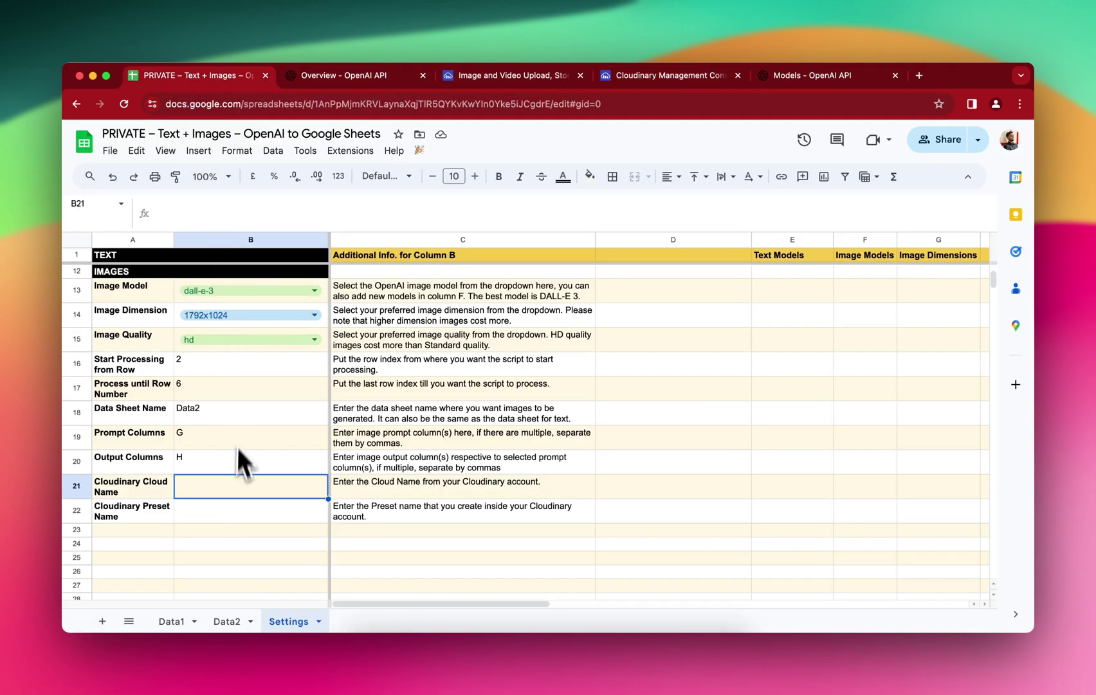
{"action": "key", "text": "super+v"}
Step: Switch to Cloudinary for the preset name, open the product environment's Upload settings, and enable unsigned uploading for the upload presets
{"action": "left_click", "coordinate": [237, 514]}
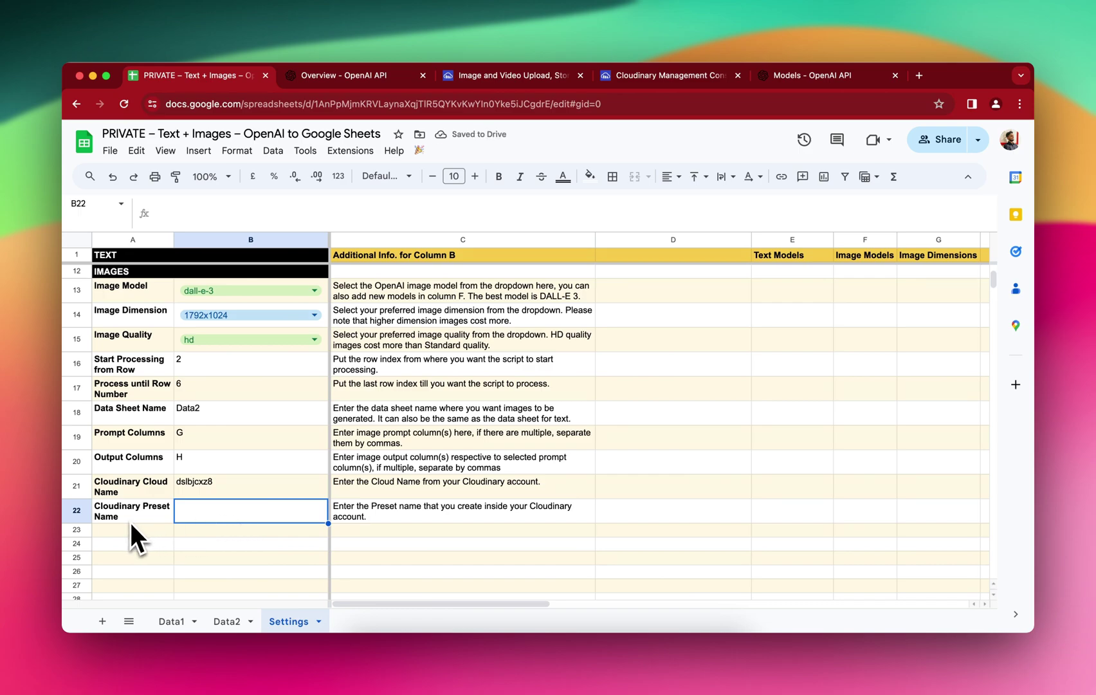
{"action": "left_click", "coordinate": [650, 78]}
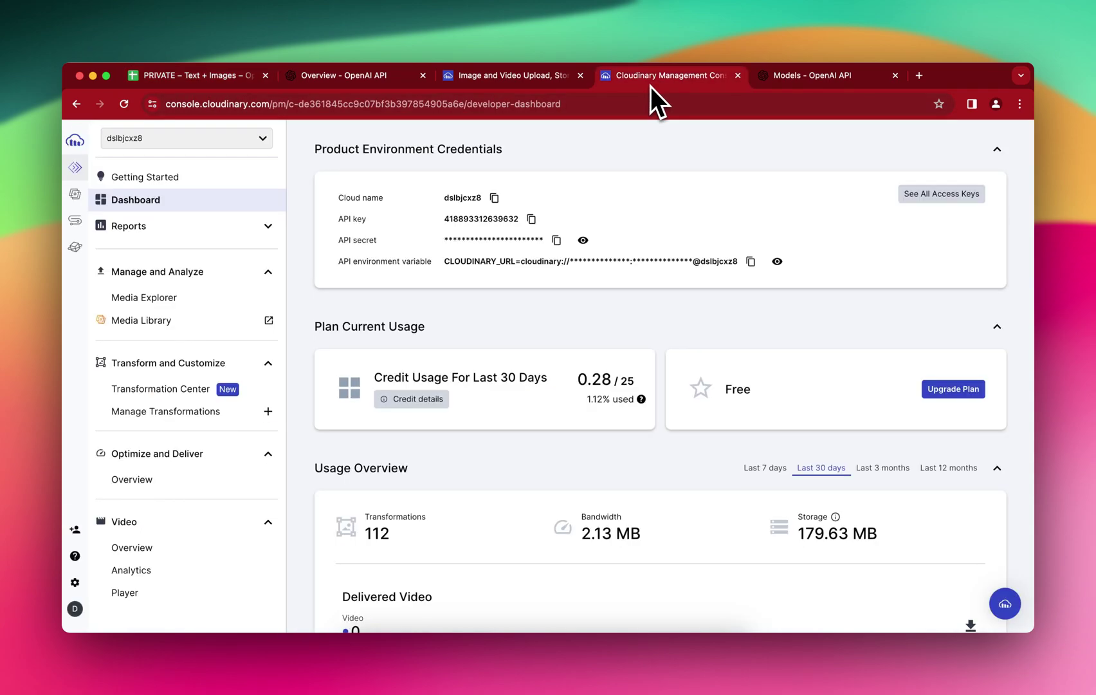
{"action": "scroll", "coordinate": [467, 336], "scroll_direction": "down", "scroll_amount": 2}
{"action": "scroll", "coordinate": [467, 337], "scroll_direction": "down", "scroll_amount": 3}
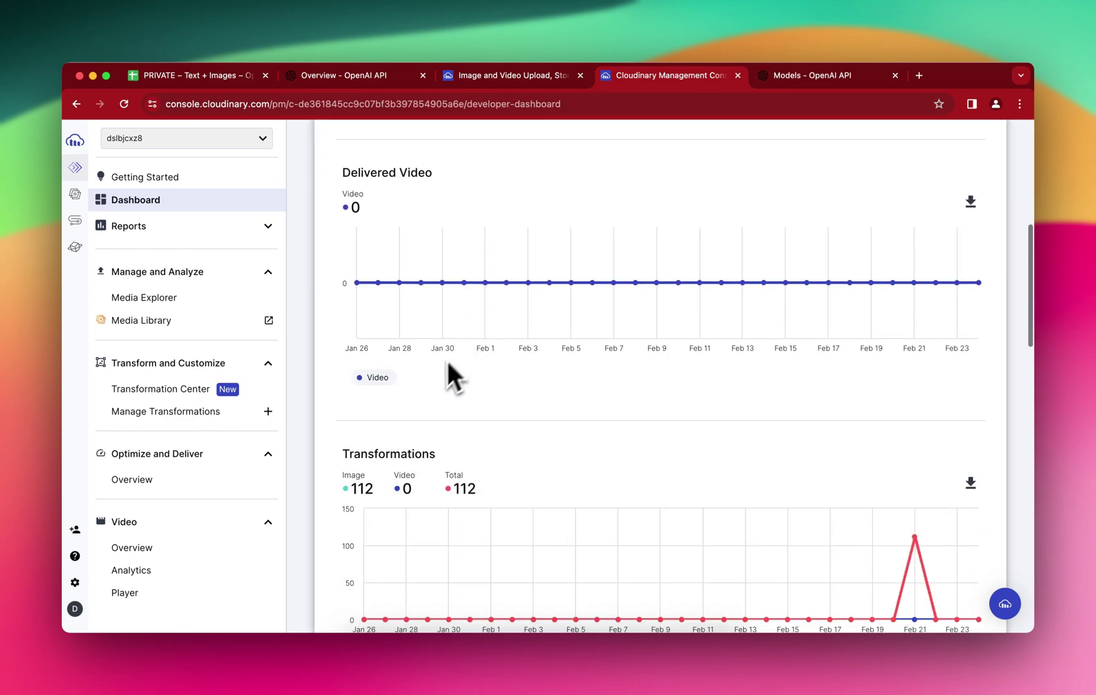
{"action": "scroll", "coordinate": [432, 379], "scroll_direction": "up", "scroll_amount": 5}
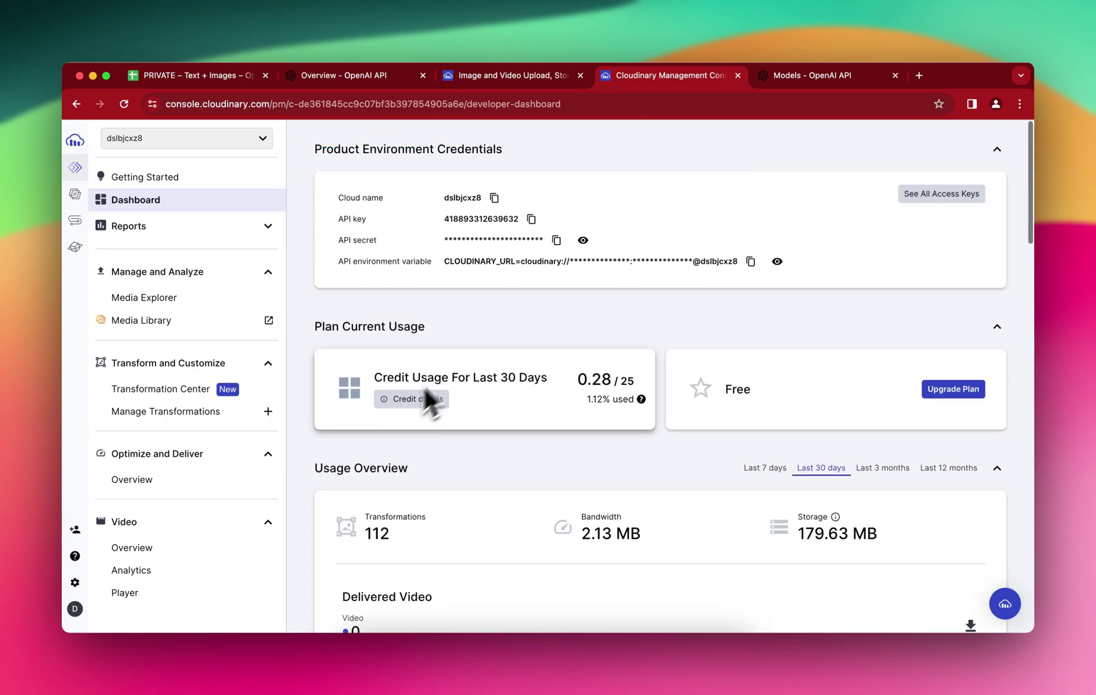
{"action": "left_click", "coordinate": [75, 583]}
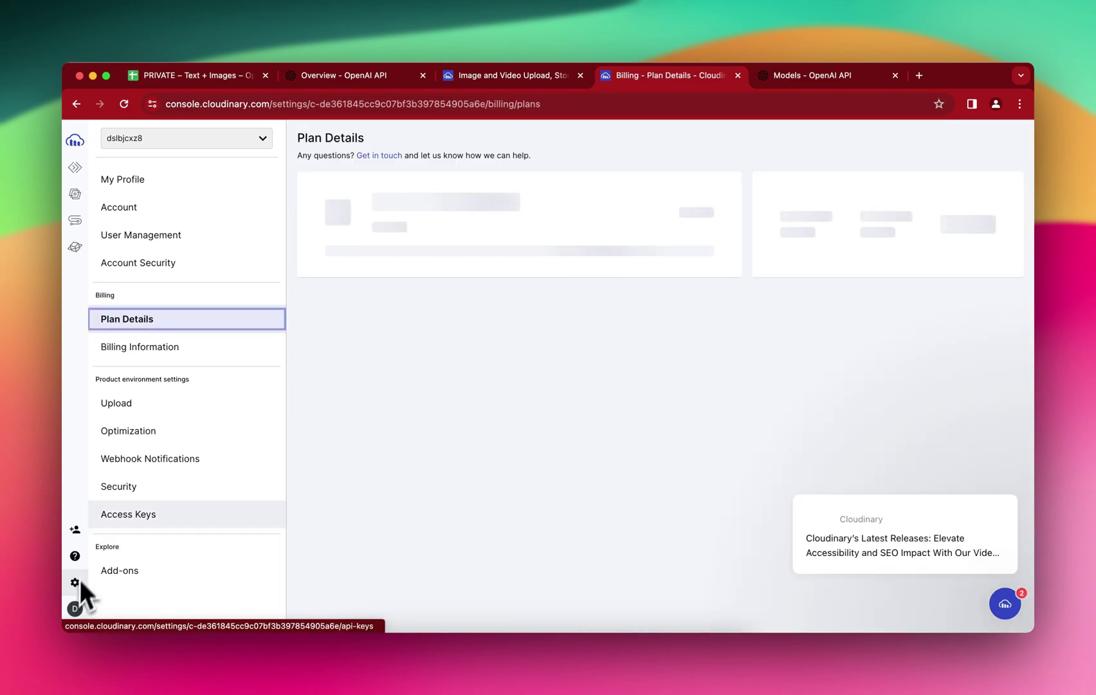
{"action": "left_click", "coordinate": [144, 411]}
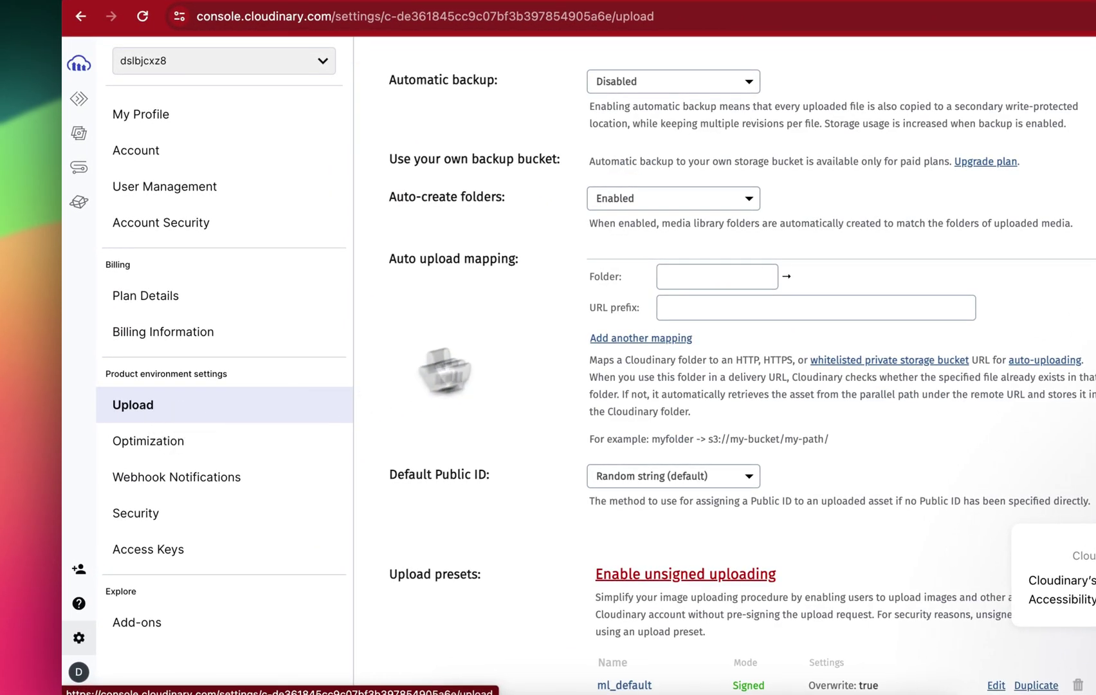
{"action": "scroll", "coordinate": [428, 294], "scroll_direction": "down", "scroll_amount": 5}
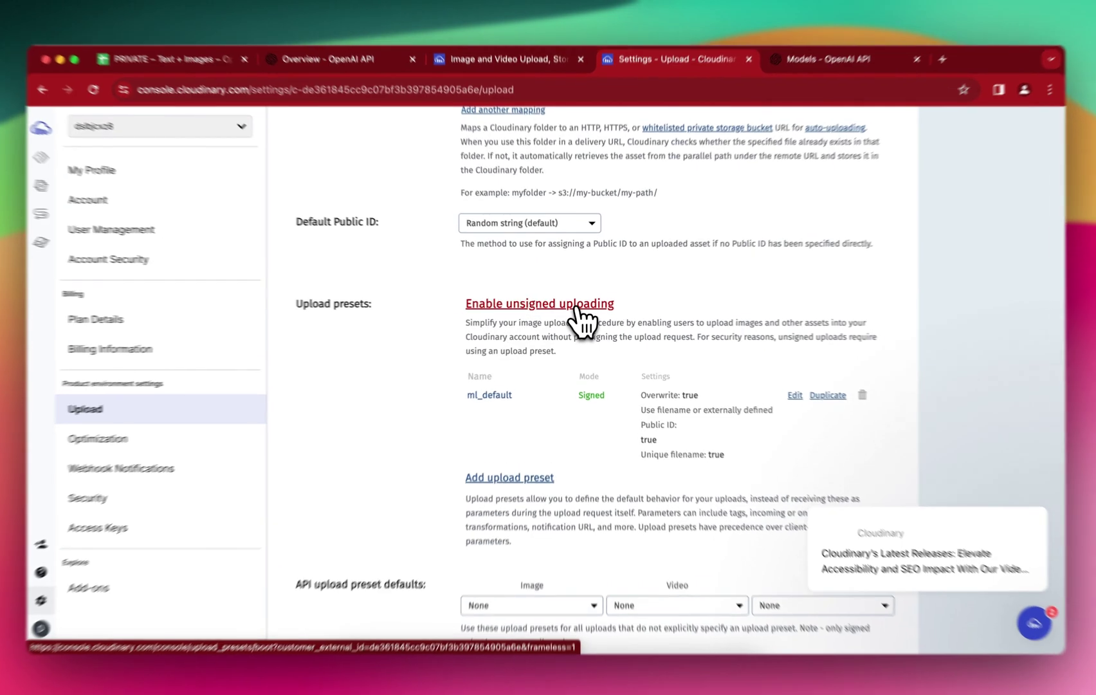
{"action": "left_click", "coordinate": [577, 307]}
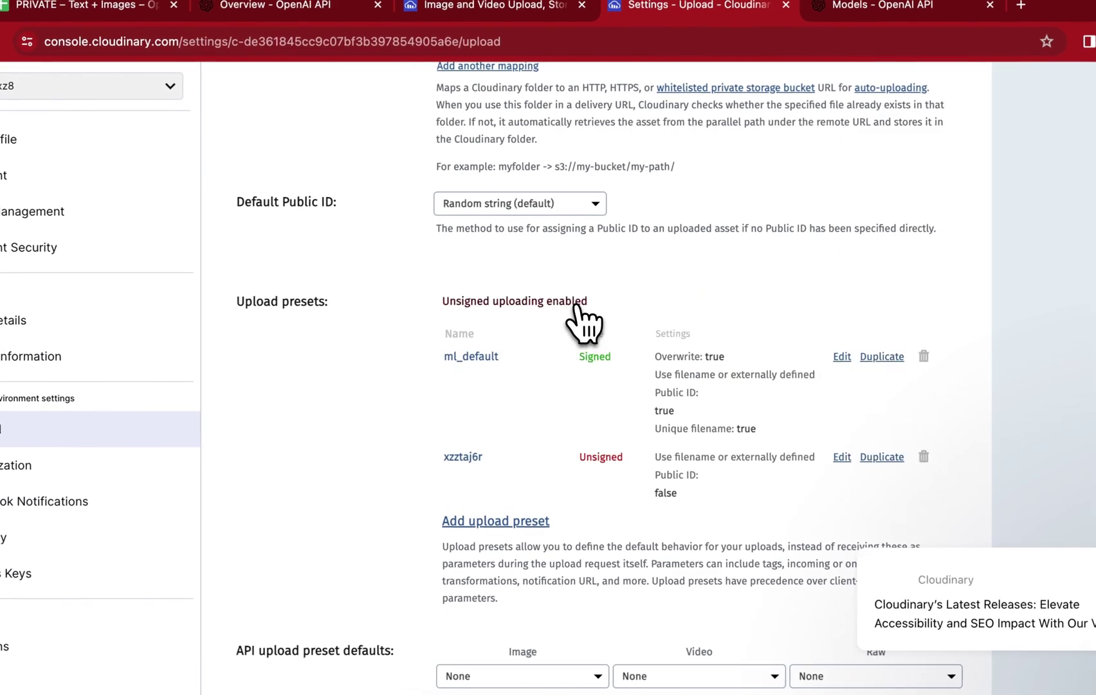
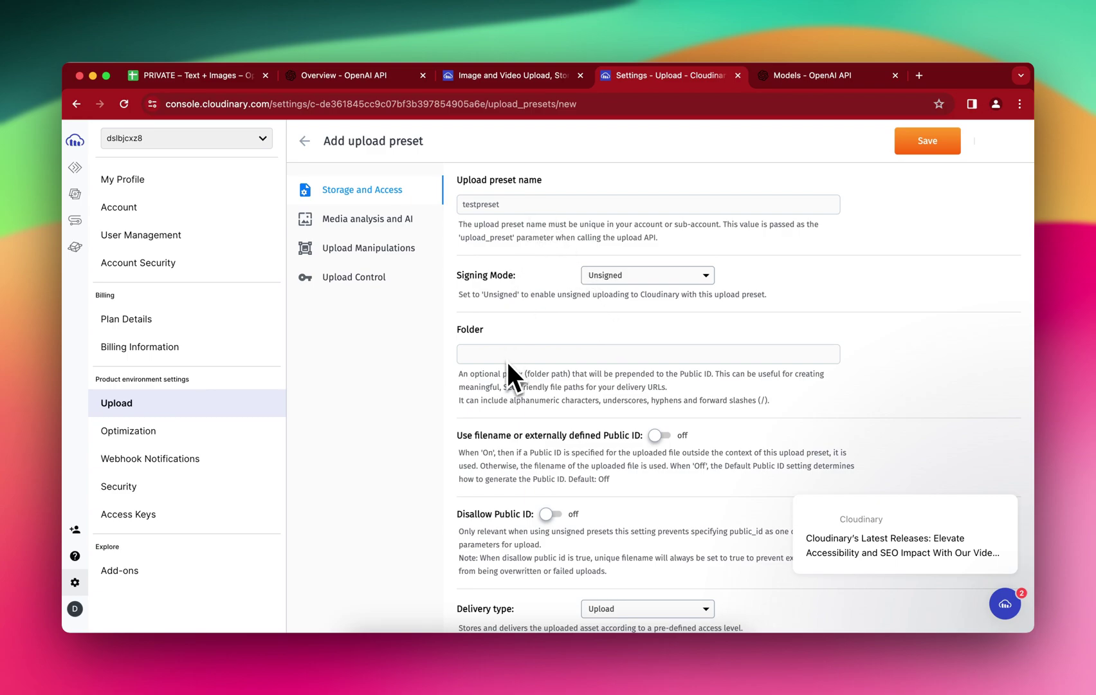
Step: Copy the upload preset name testpreset into the new preset's Folder, and review the remaining storage and access options
{"action": "double_click", "coordinate": [476, 204]}
{"action": "key", "text": "ctrl+c"}
{"action": "left_click", "coordinate": [473, 352]}
{"action": "key", "text": "ctrl+v"}
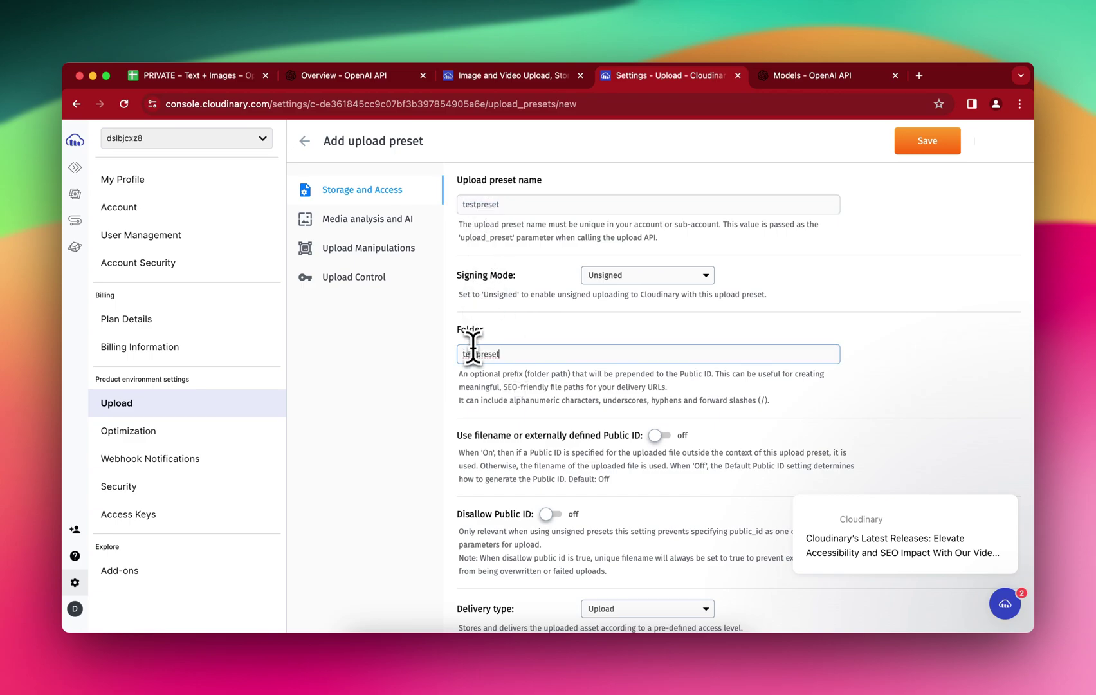
{"action": "left_click", "coordinate": [516, 339]}
{"action": "scroll", "coordinate": [515, 339], "scroll_direction": "down", "scroll_amount": 5}
{"action": "scroll", "coordinate": [515, 338], "scroll_direction": "up", "scroll_amount": 3}
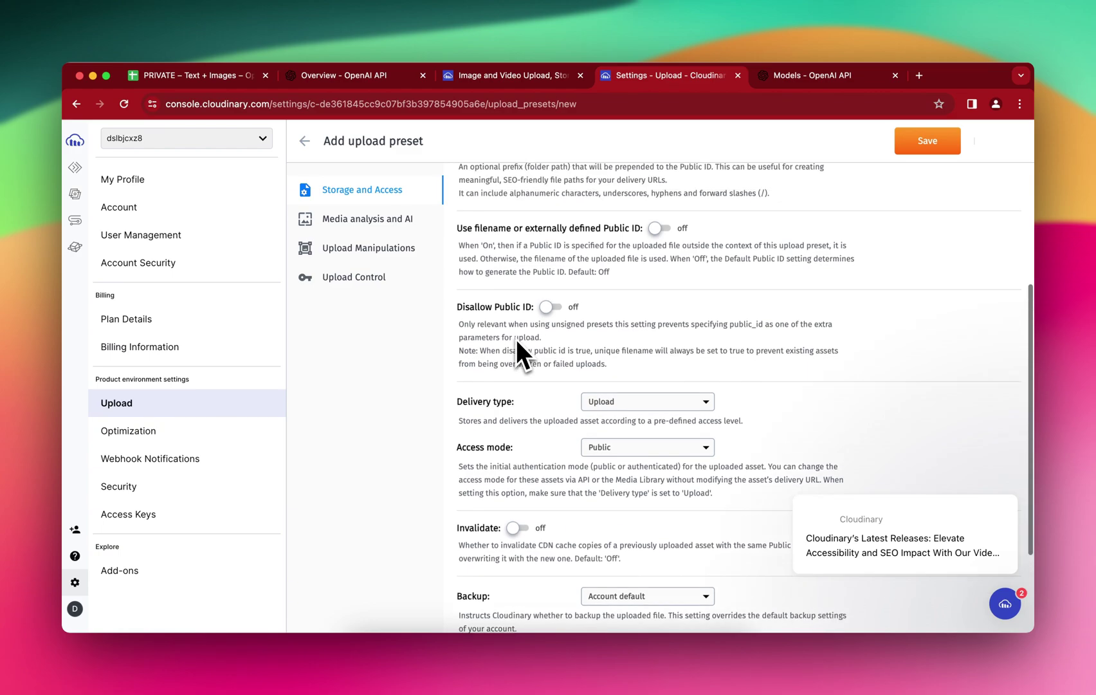
{"action": "scroll", "coordinate": [515, 339], "scroll_direction": "up", "scroll_amount": 2}
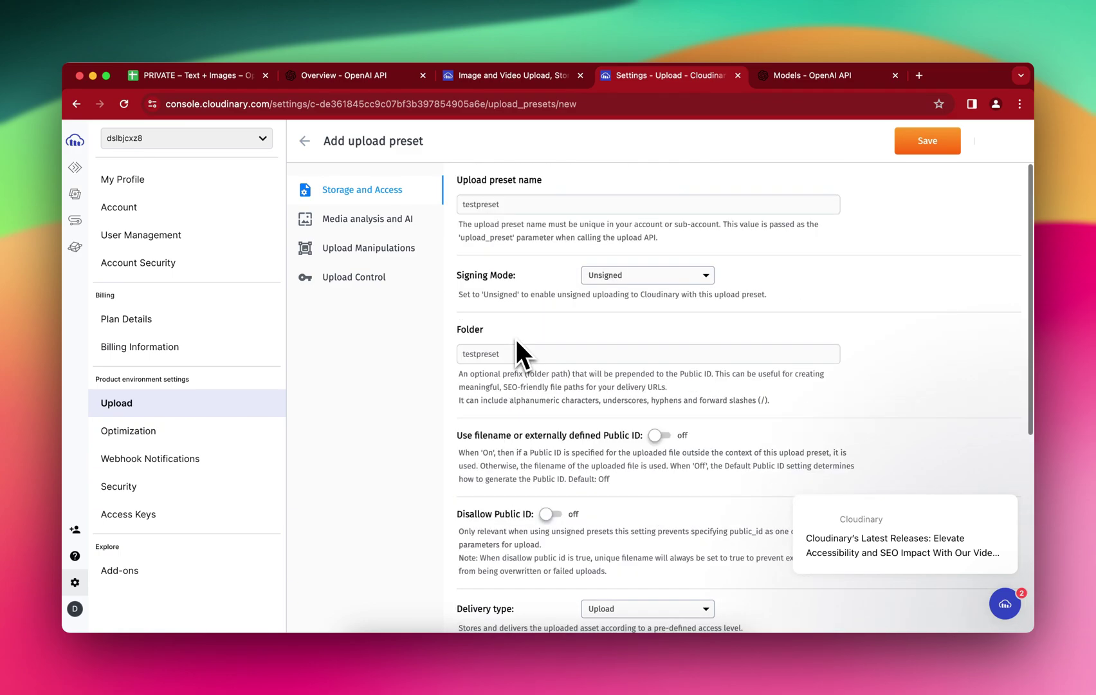
Step: Add an incoming transformation with Auto quality to the testpreset upload manipulations, and save the upload preset
{"action": "left_click", "coordinate": [384, 254]}
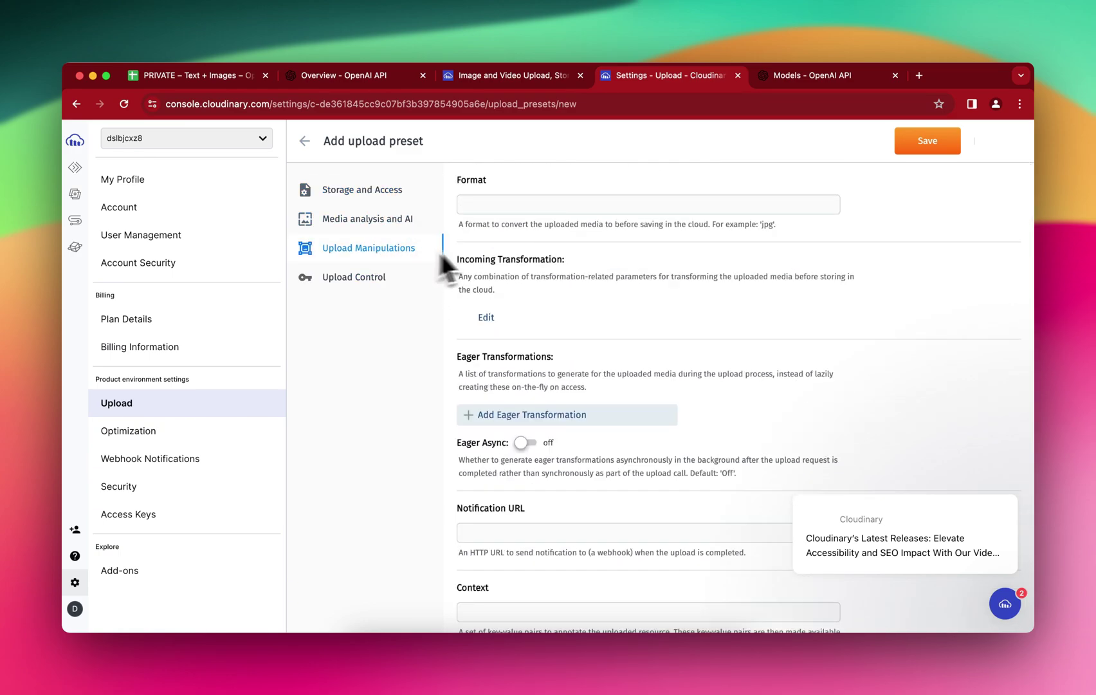
{"action": "left_click", "coordinate": [514, 207]}
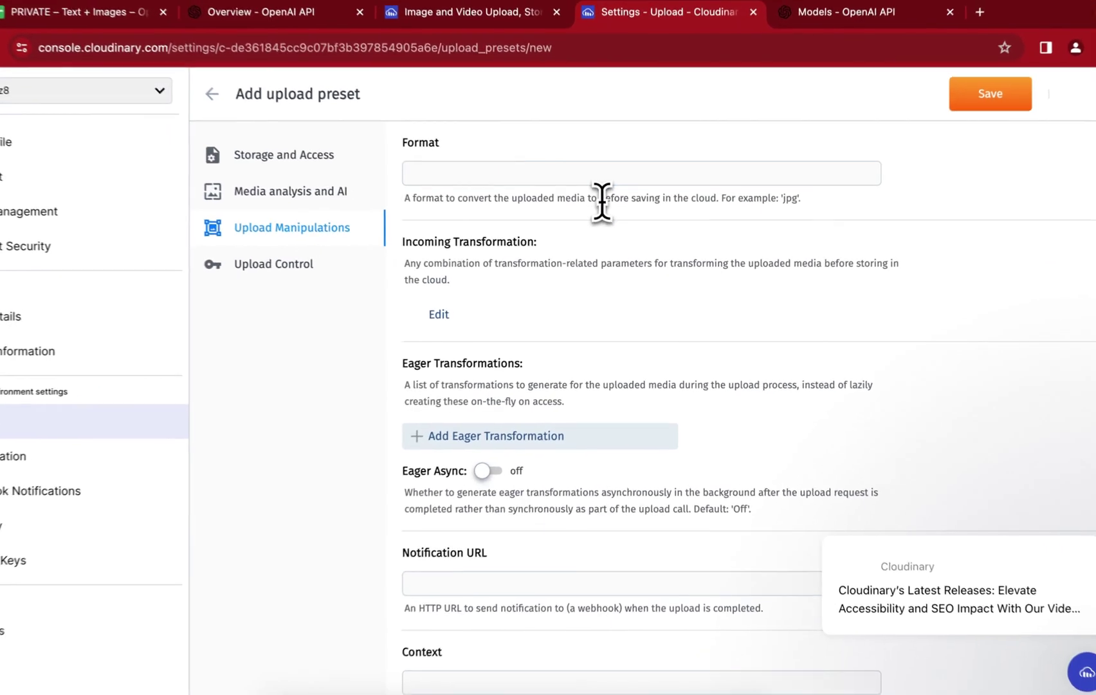
{"action": "left_click", "coordinate": [594, 244]}
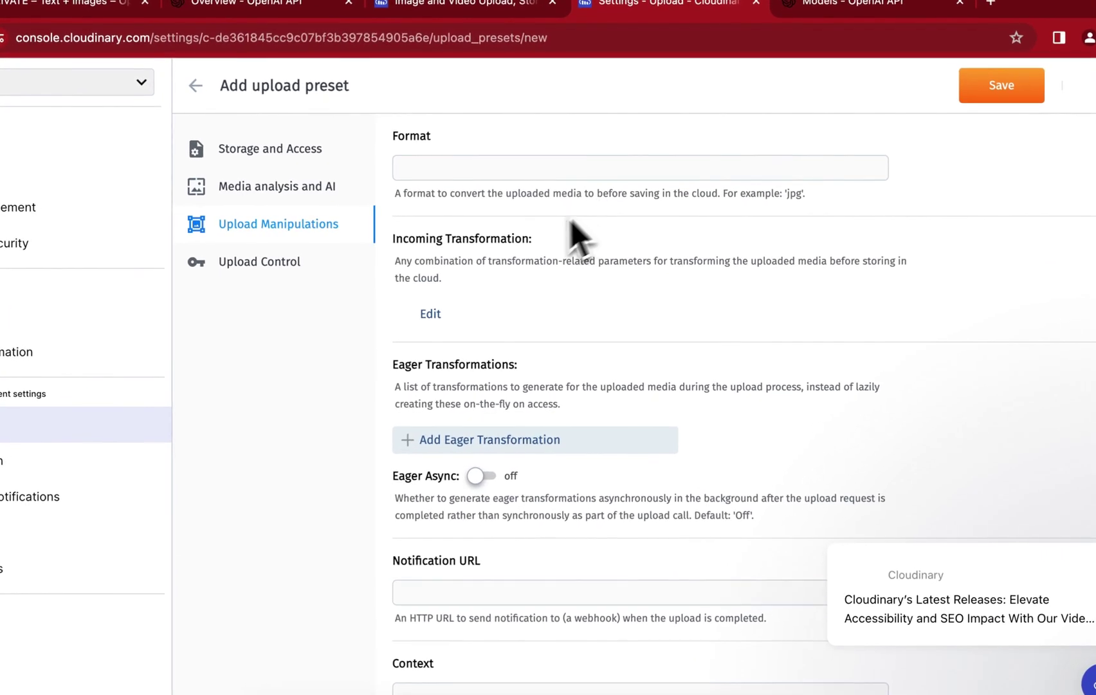
{"action": "left_click", "coordinate": [436, 312]}
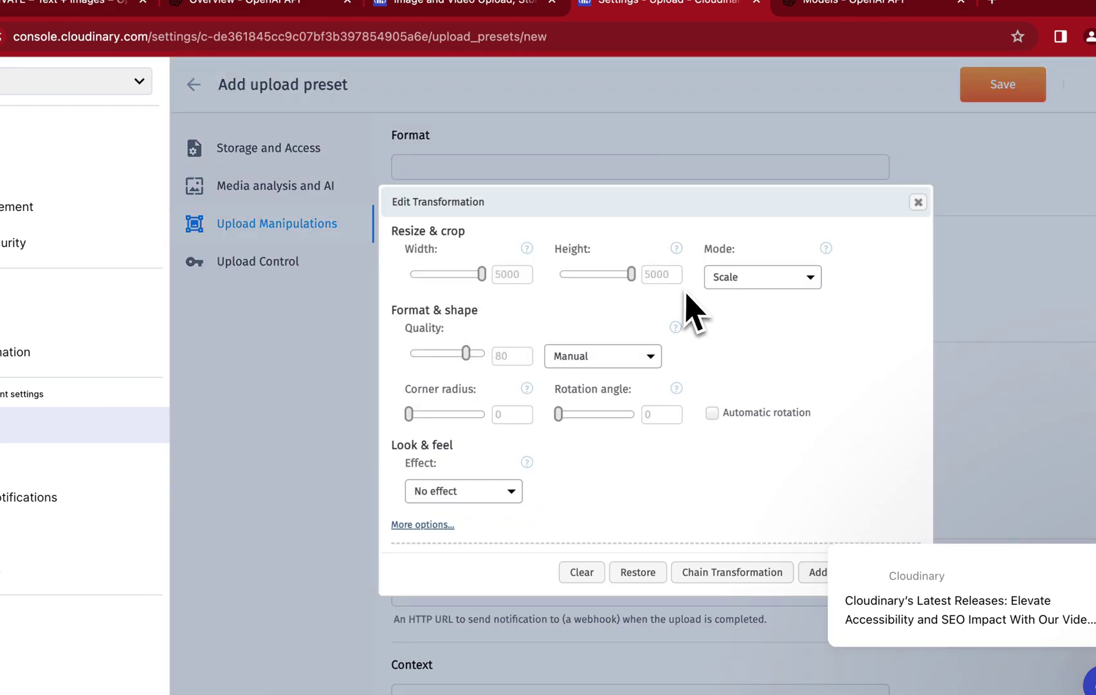
{"action": "left_click", "coordinate": [602, 357]}
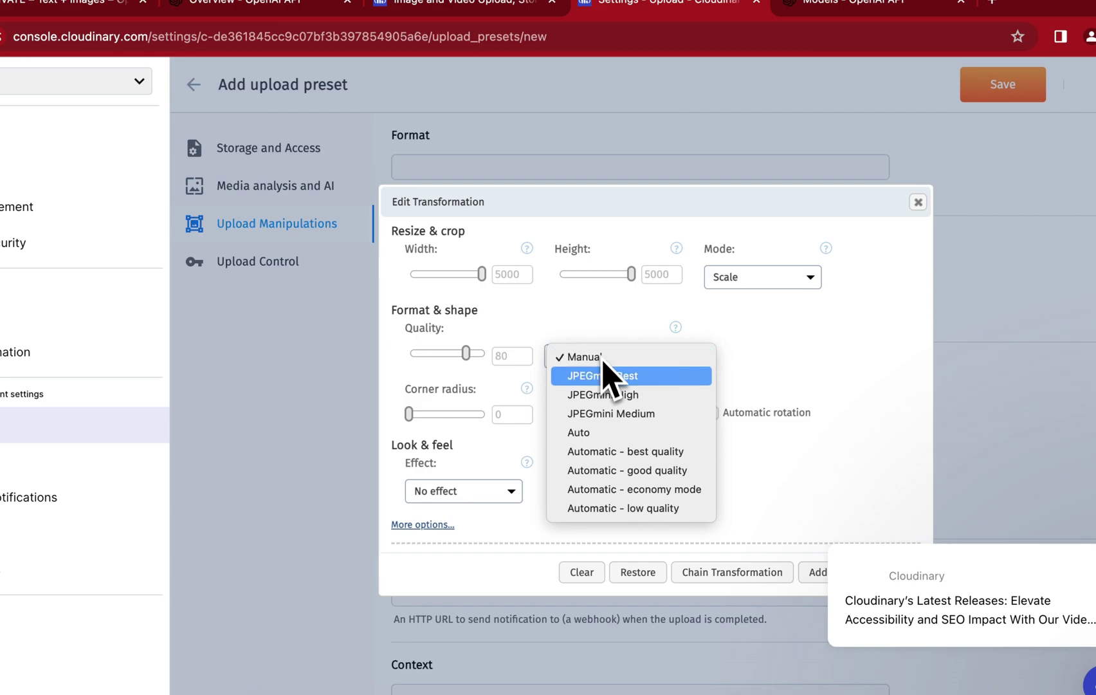
{"action": "left_click", "coordinate": [598, 437]}
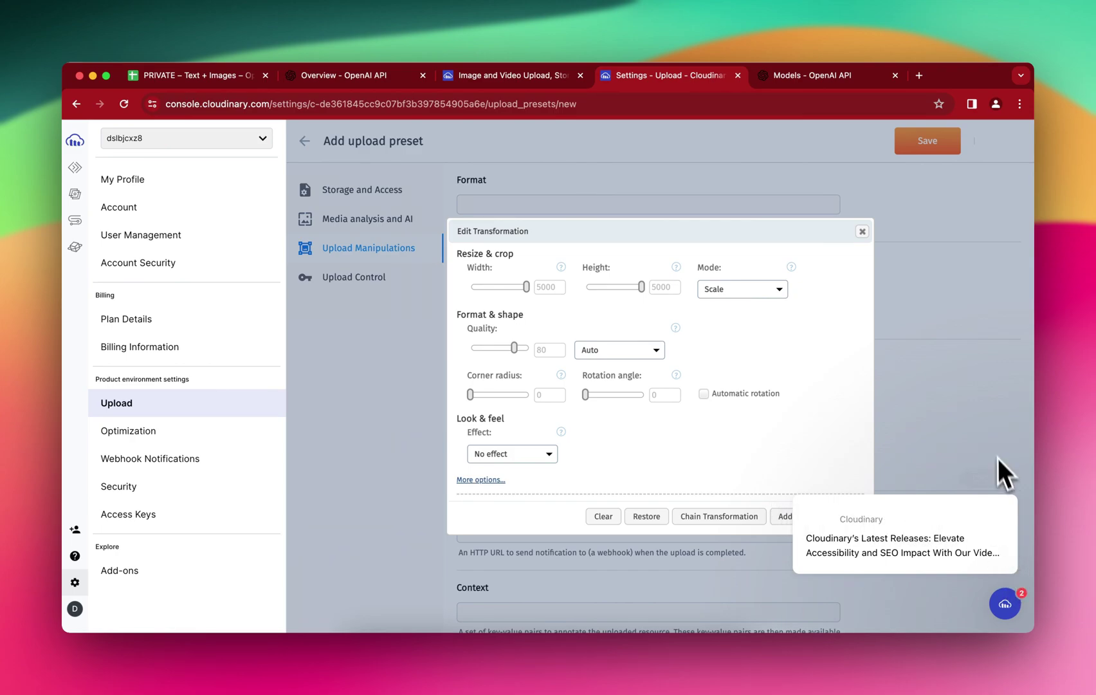
{"action": "left_click", "coordinate": [991, 479]}
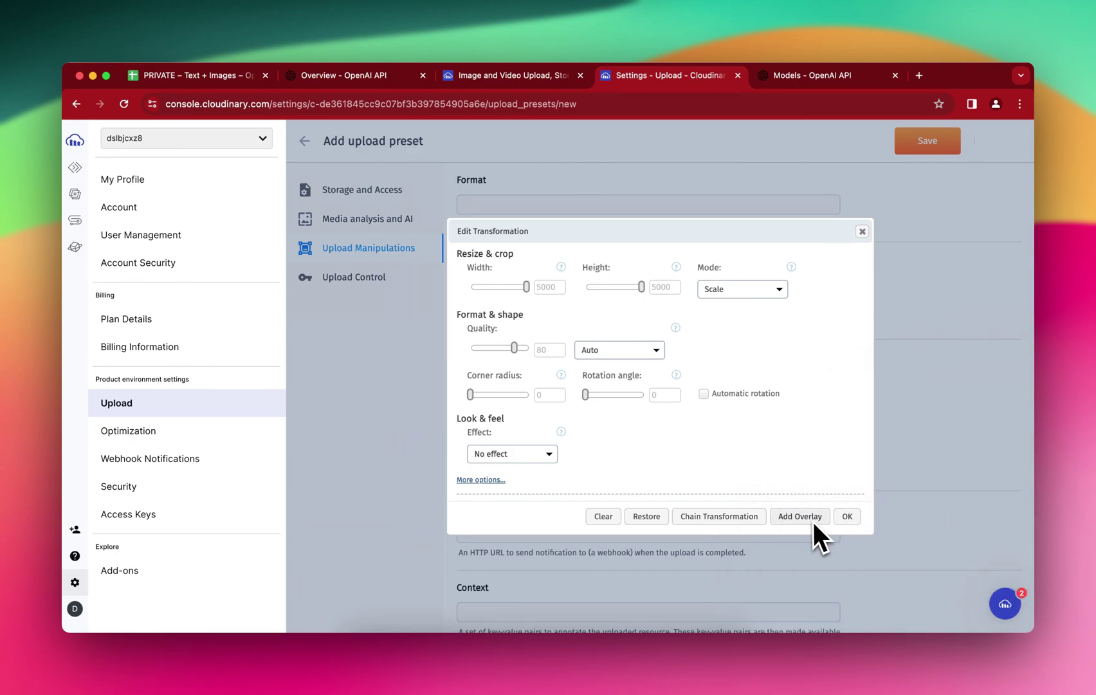
{"action": "left_click", "coordinate": [838, 521]}
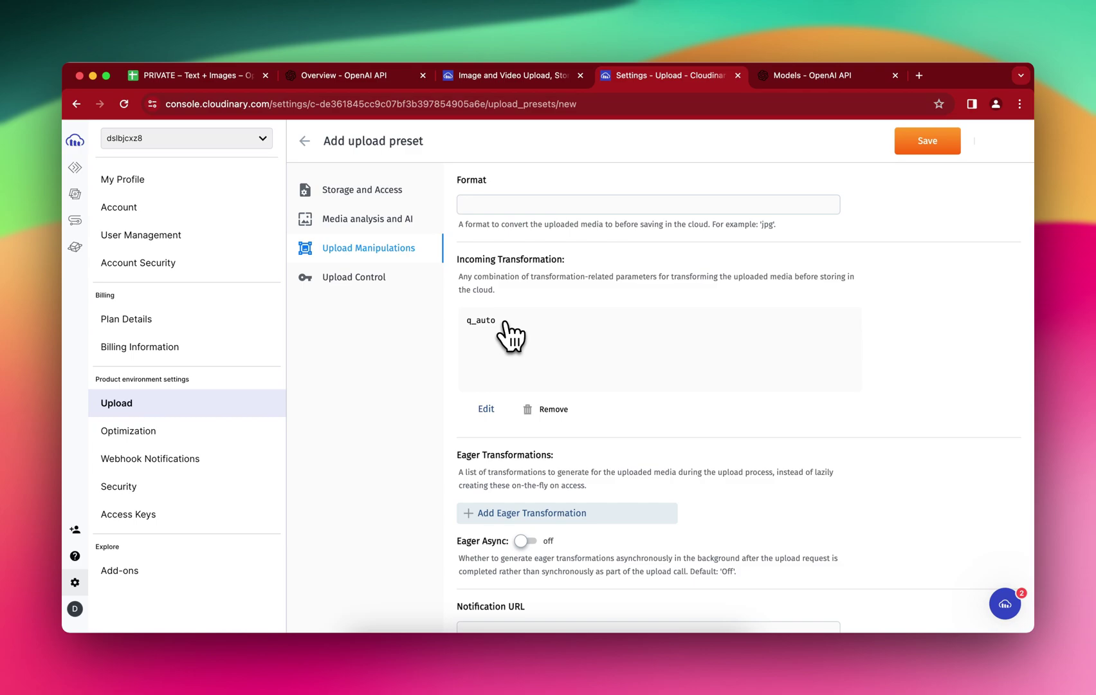
{"action": "scroll", "coordinate": [512, 335], "scroll_direction": "down", "scroll_amount": 1}
{"action": "scroll", "coordinate": [511, 336], "scroll_direction": "up", "scroll_amount": 1}
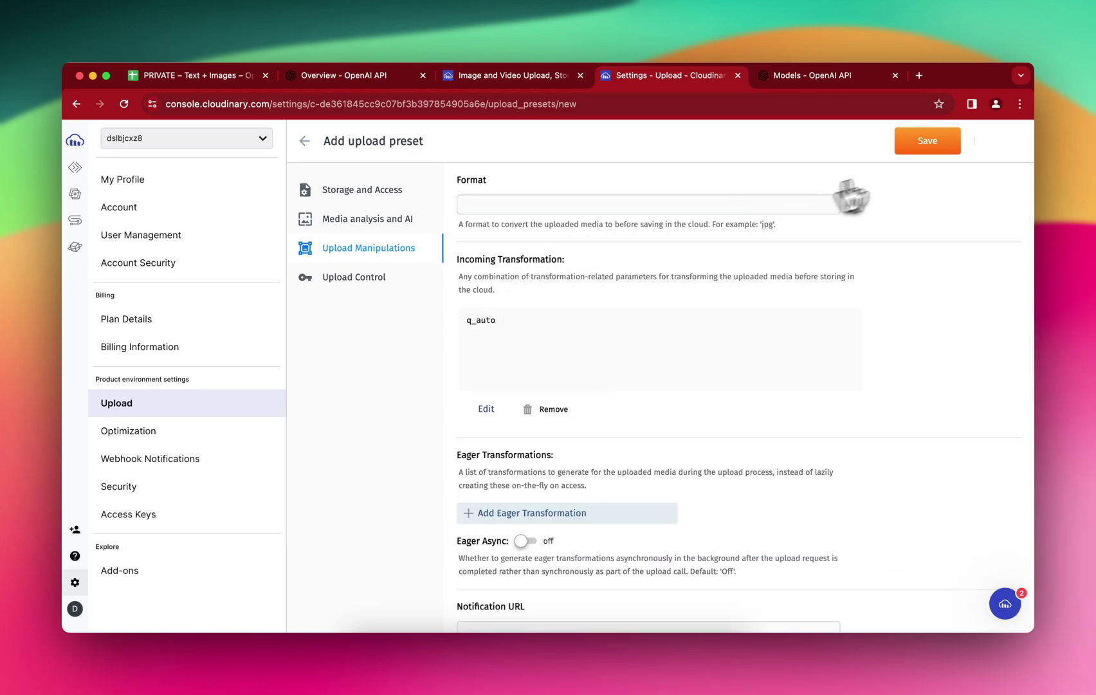
{"action": "left_click", "coordinate": [936, 147]}
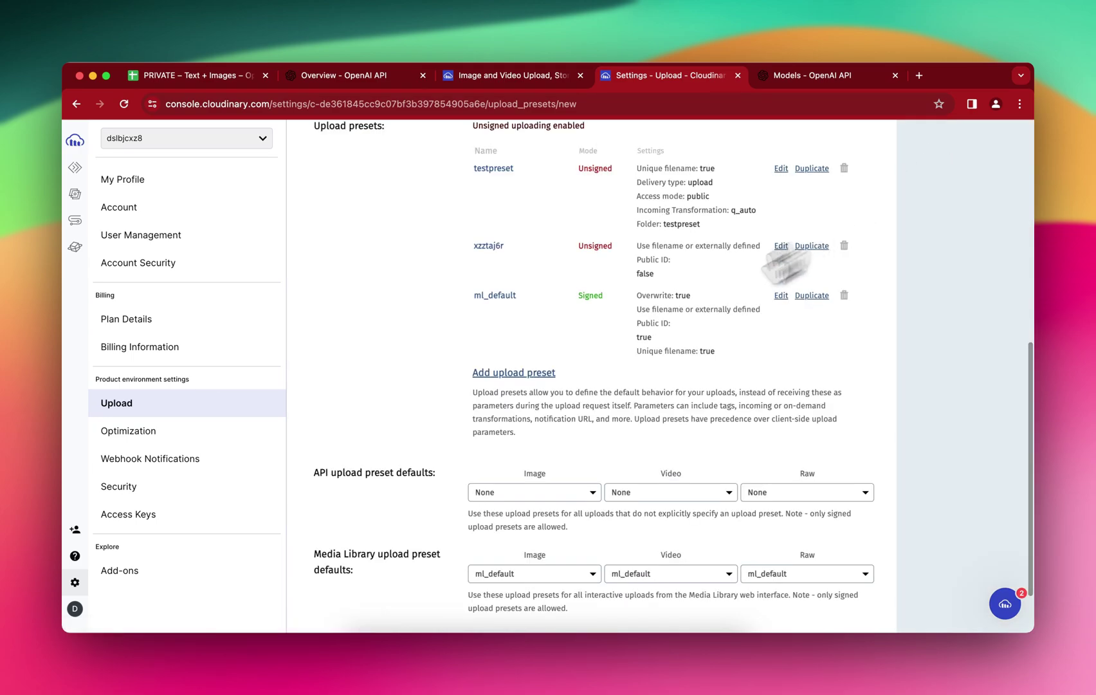
Step: Copy the preset name testpreset from Cloudinary's upload presets into the Cloudinary Preset Name setting of the Google Sheets Settings sheet
{"action": "scroll", "coordinate": [482, 205], "scroll_direction": "up", "scroll_amount": 1}
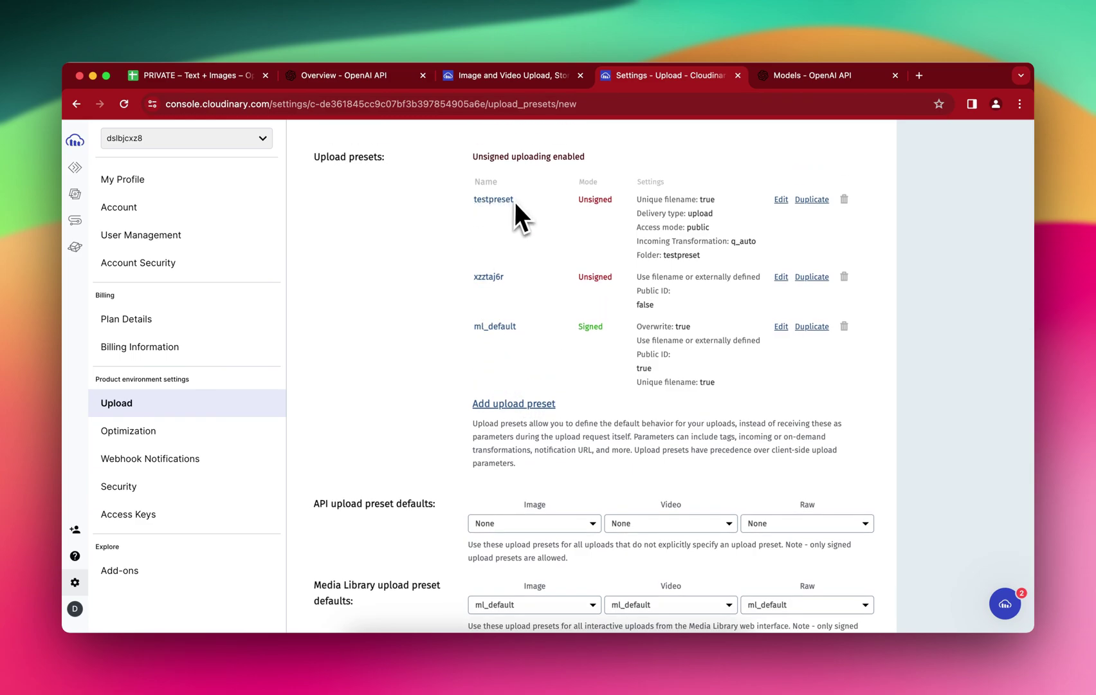
{"action": "left_click_drag", "start_coordinate": [515, 200], "coordinate": [473, 201]}
{"action": "key", "text": "super+c"}
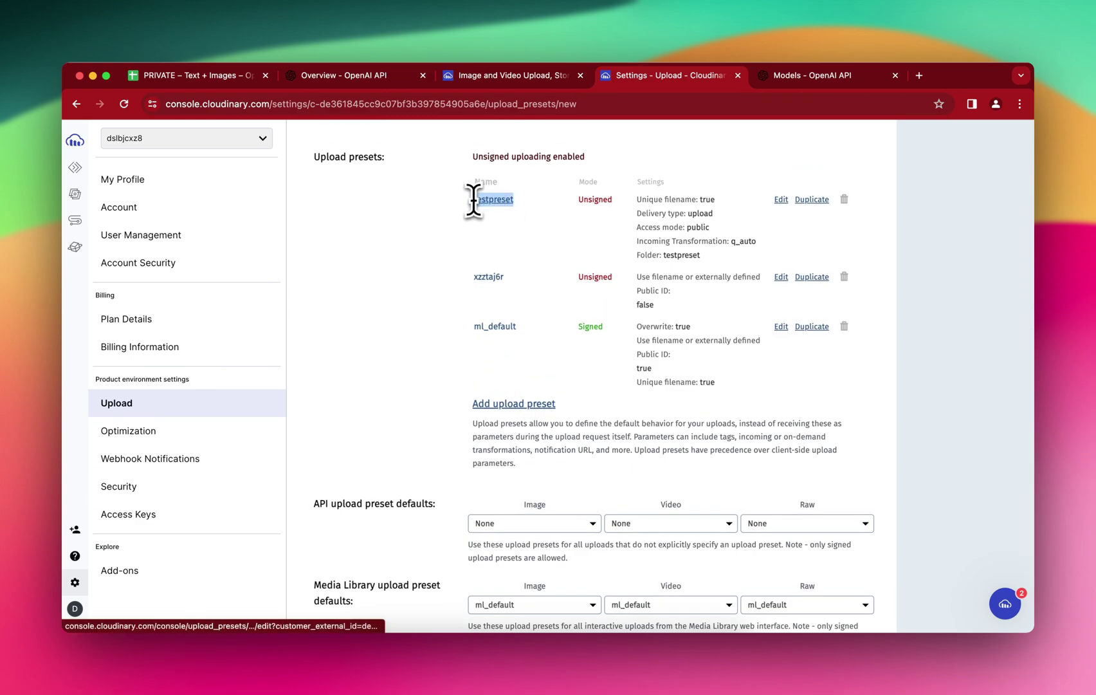
{"action": "left_click", "coordinate": [231, 75]}
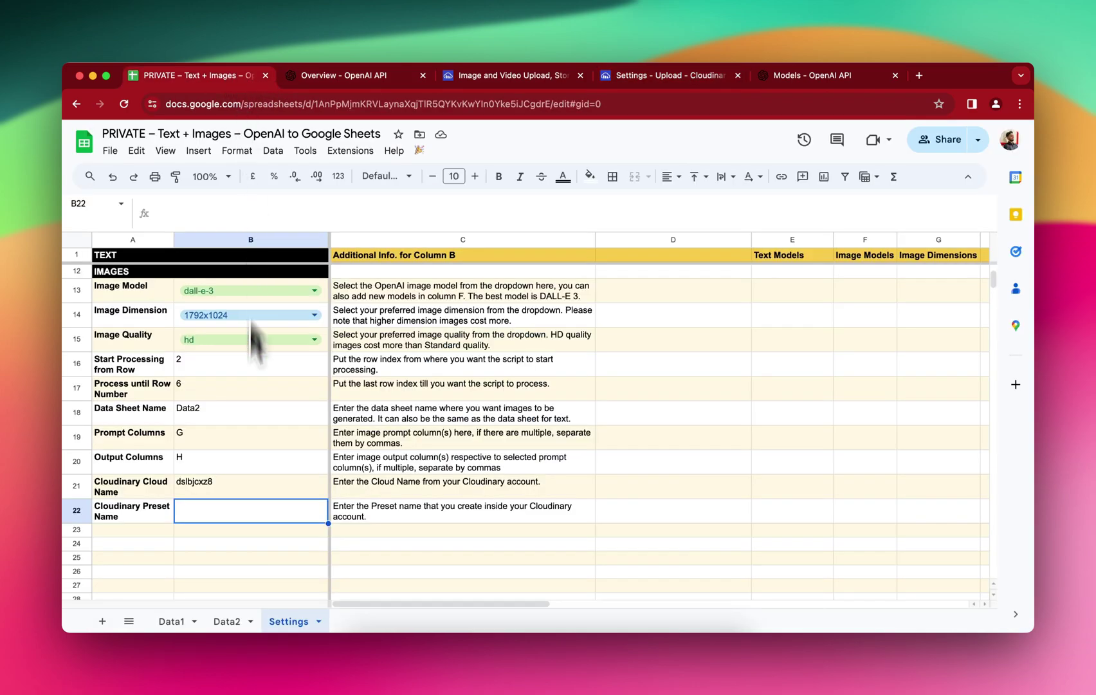
{"action": "key", "text": "super+v"}
{"action": "left_click", "coordinate": [237, 541]}
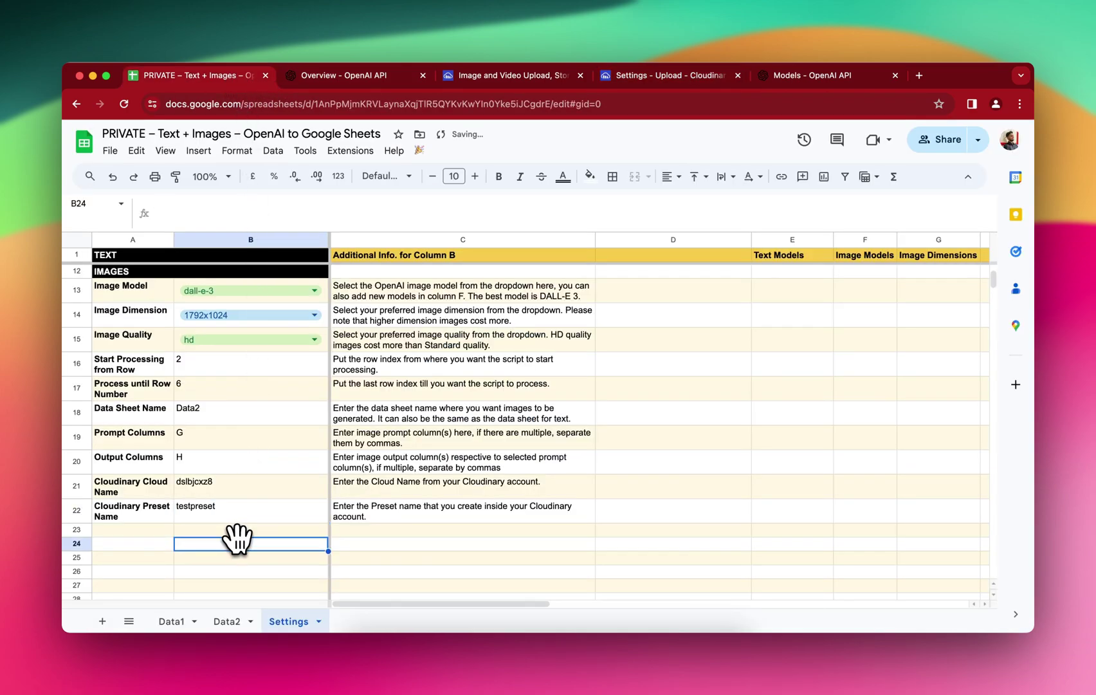
Step: Review the text and image settings in the Settings sheet, from the OpenAI API Key row to the Cloudinary Preset Name row
{"action": "left_click", "coordinate": [219, 512]}
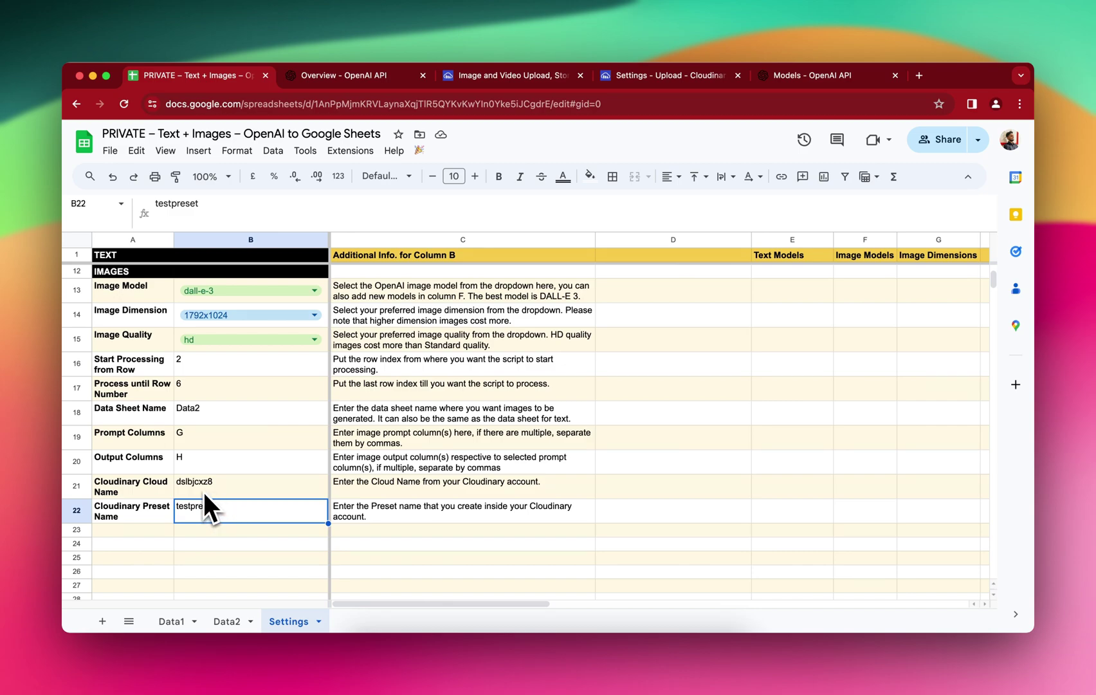
{"action": "scroll", "coordinate": [204, 492], "scroll_direction": "up", "scroll_amount": 5}
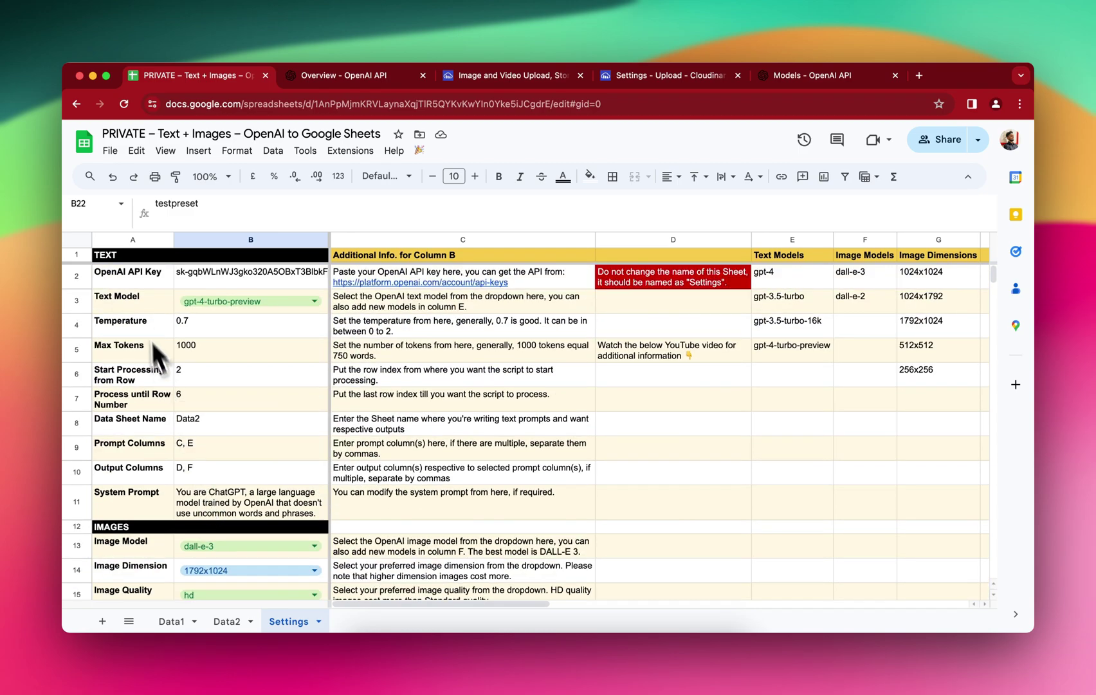
{"action": "left_click", "coordinate": [152, 287]}
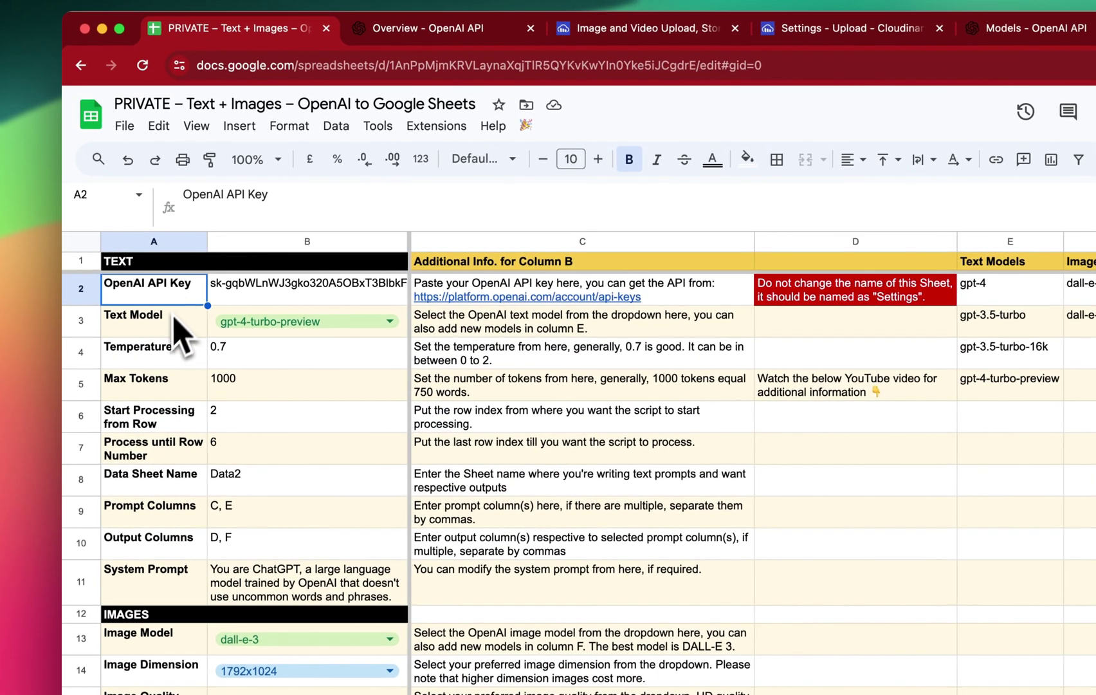
{"action": "scroll", "coordinate": [168, 341], "scroll_direction": "down", "scroll_amount": 10}
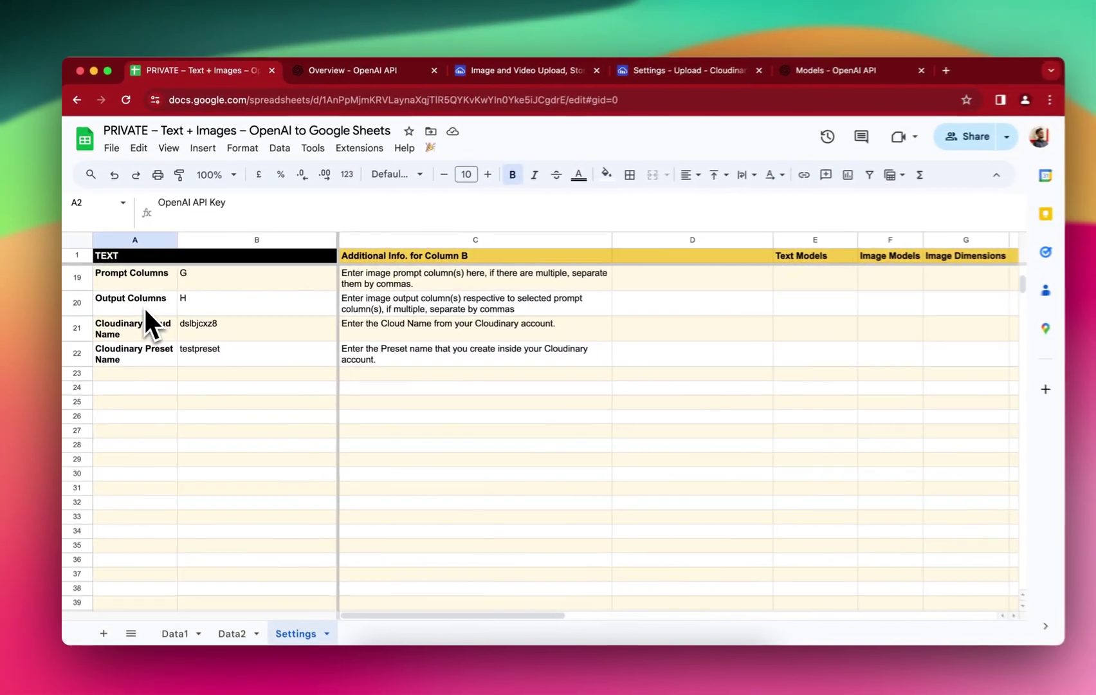
{"action": "scroll", "coordinate": [193, 348], "scroll_direction": "up", "scroll_amount": 2}
{"action": "scroll", "coordinate": [248, 382], "scroll_direction": "up", "scroll_amount": 1}
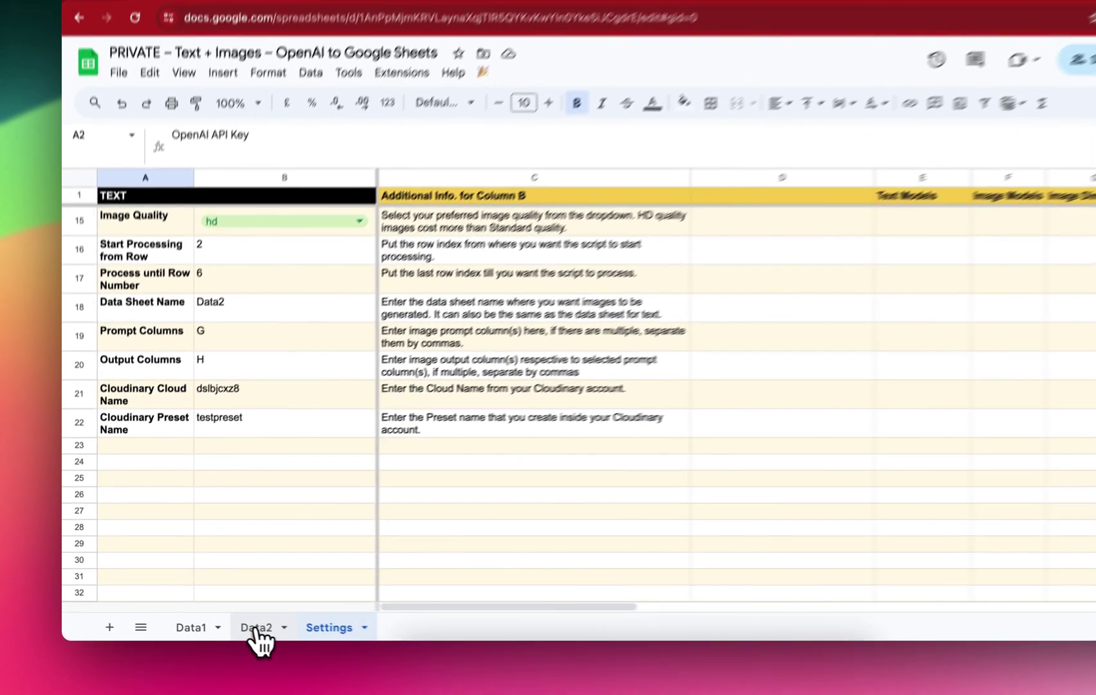
Step: In the Data2 sheet, fill the PROMPT – Description formula from C2 down to C6
{"action": "left_click", "coordinate": [228, 622]}
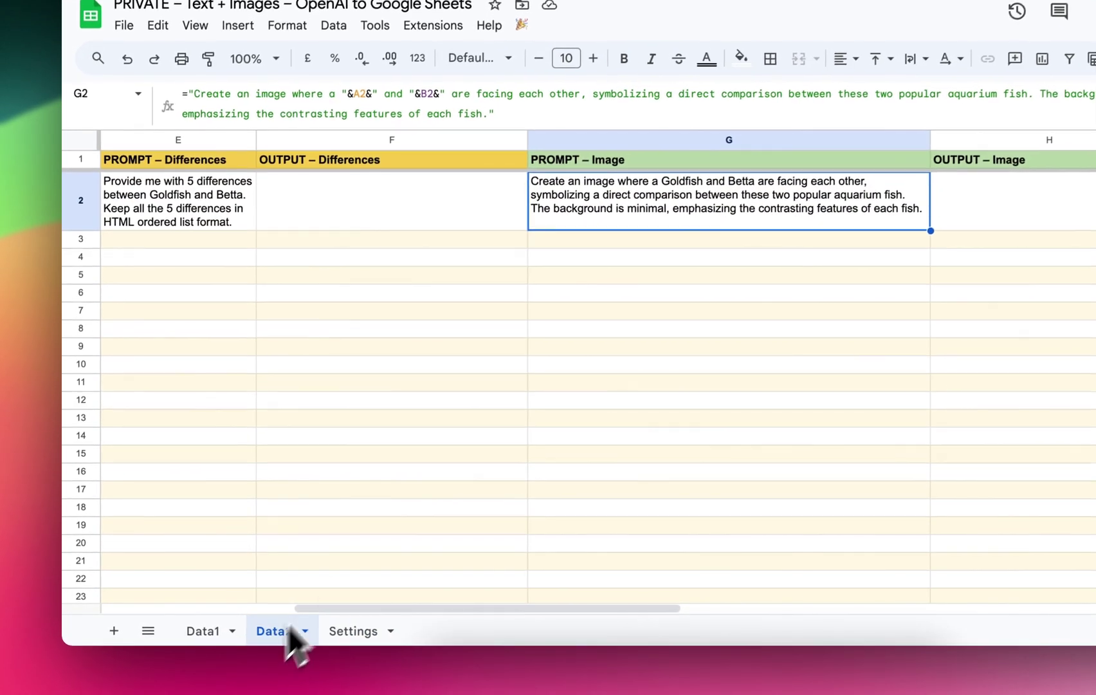
{"action": "scroll", "coordinate": [391, 474], "scroll_direction": "left", "scroll_amount": 5}
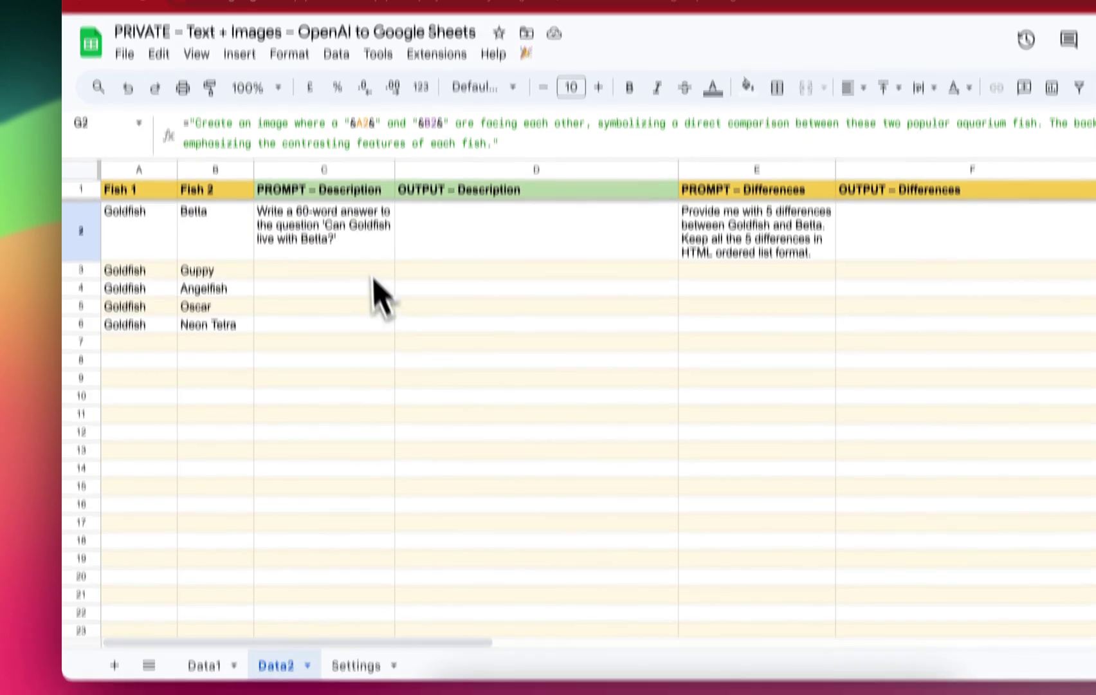
{"action": "left_click", "coordinate": [368, 222]}
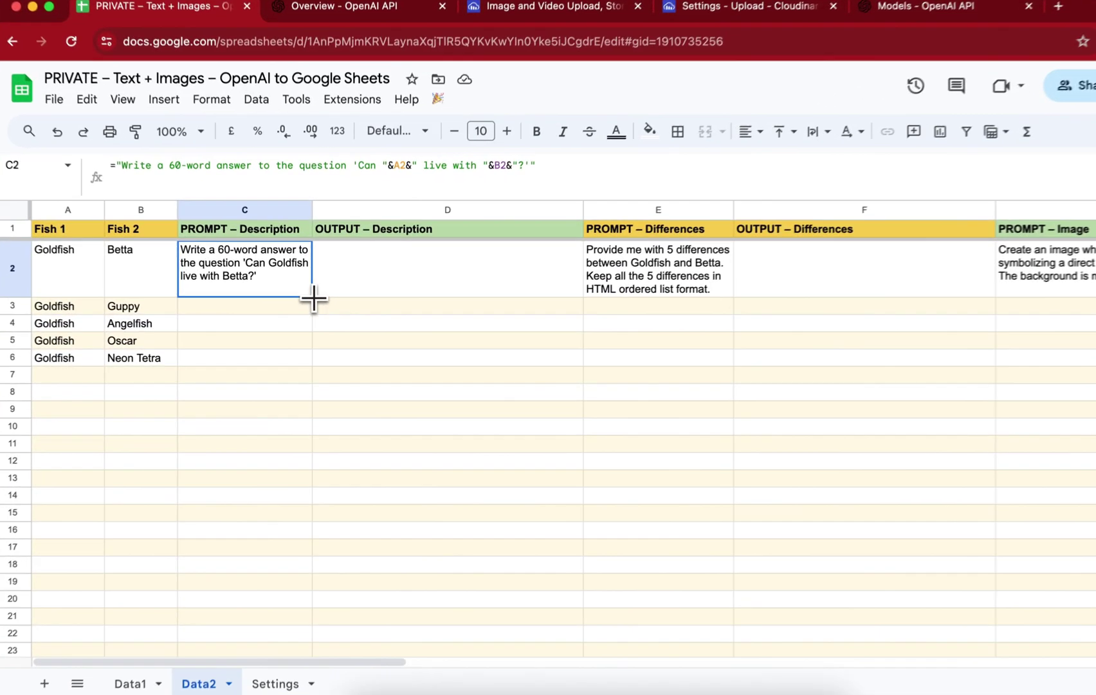
{"action": "left_click_drag", "start_coordinate": [313, 298], "coordinate": [305, 357]}
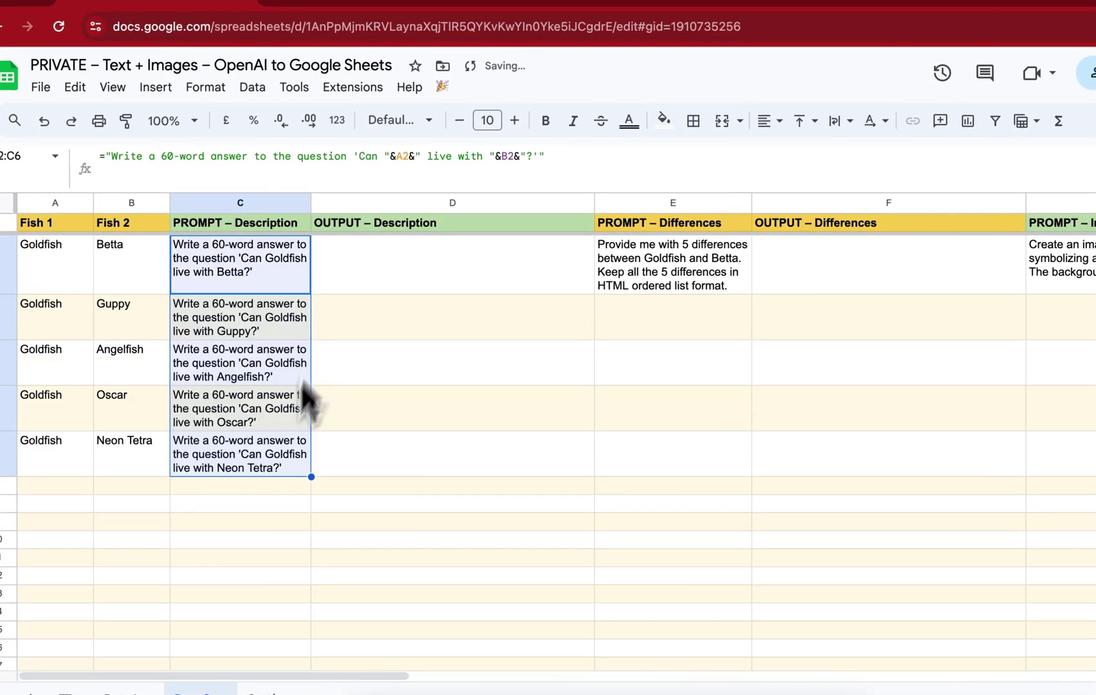
{"action": "left_click", "coordinate": [248, 559]}
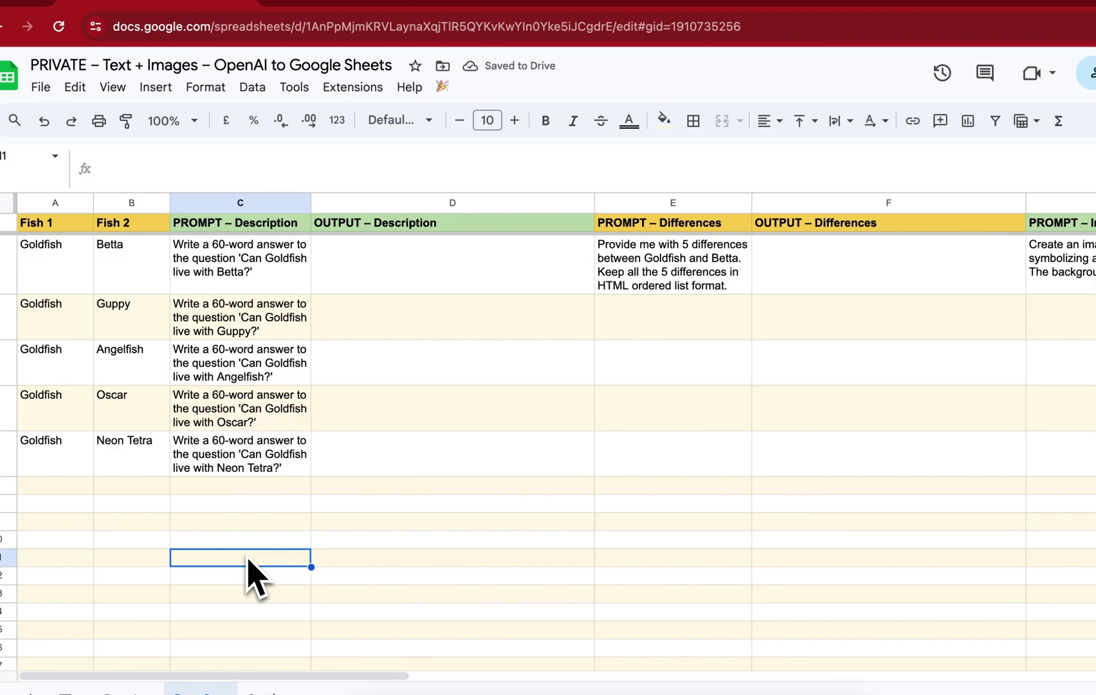
Step: Fill the PROMPT – Differences formula from E2 down to E6
{"action": "left_click", "coordinate": [721, 273]}
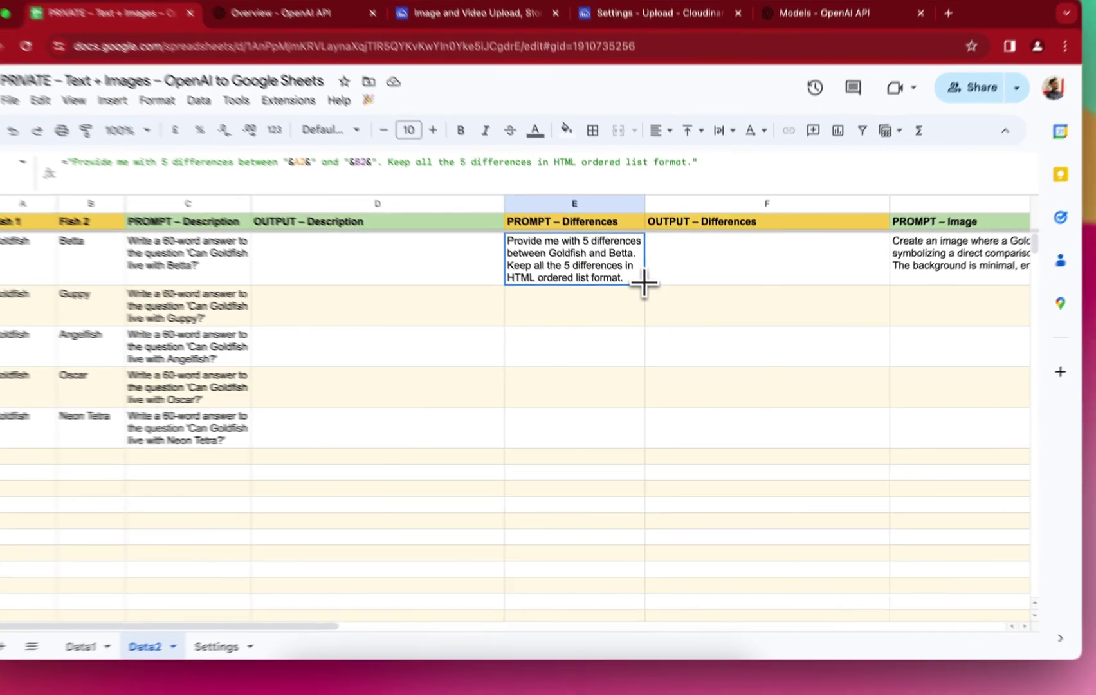
{"action": "left_click_drag", "start_coordinate": [643, 283], "coordinate": [638, 421]}
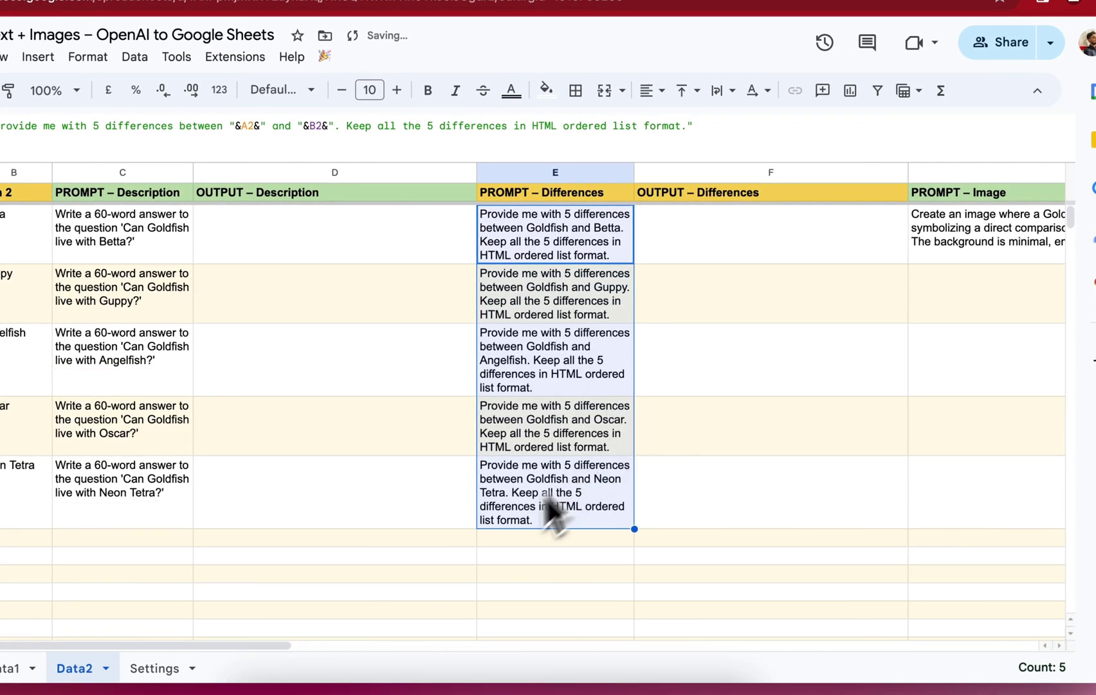
{"action": "left_click", "coordinate": [492, 535]}
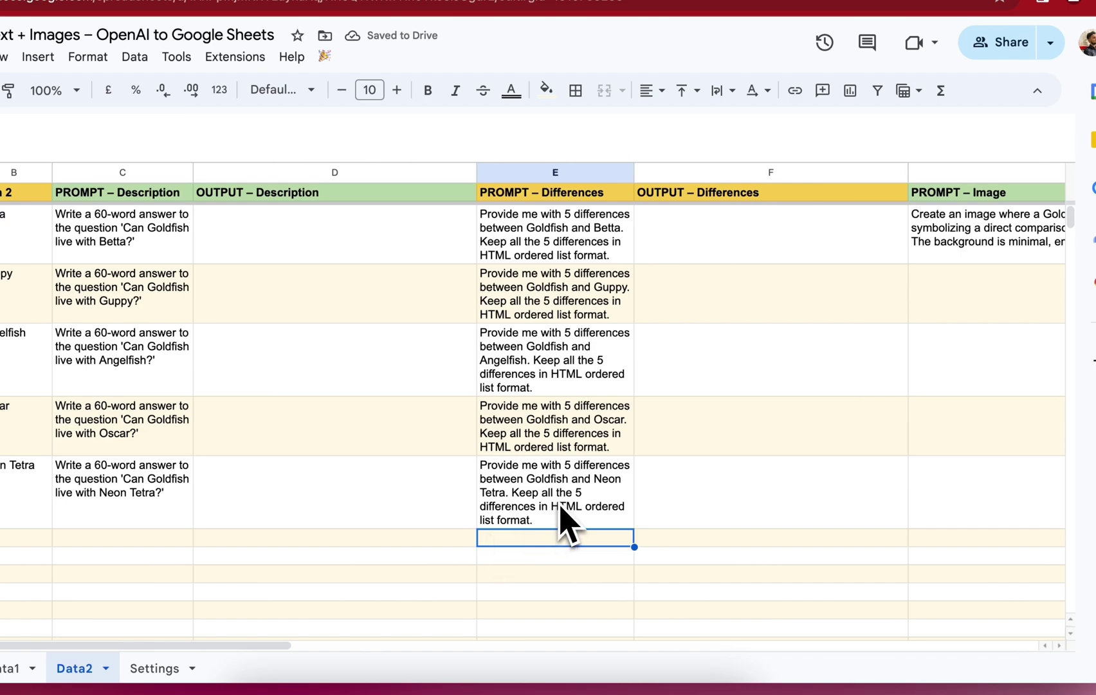
Step: Fill the PROMPT – Image formula from G2 down to G6
{"action": "scroll", "coordinate": [559, 508], "scroll_direction": "right", "scroll_amount": 10}
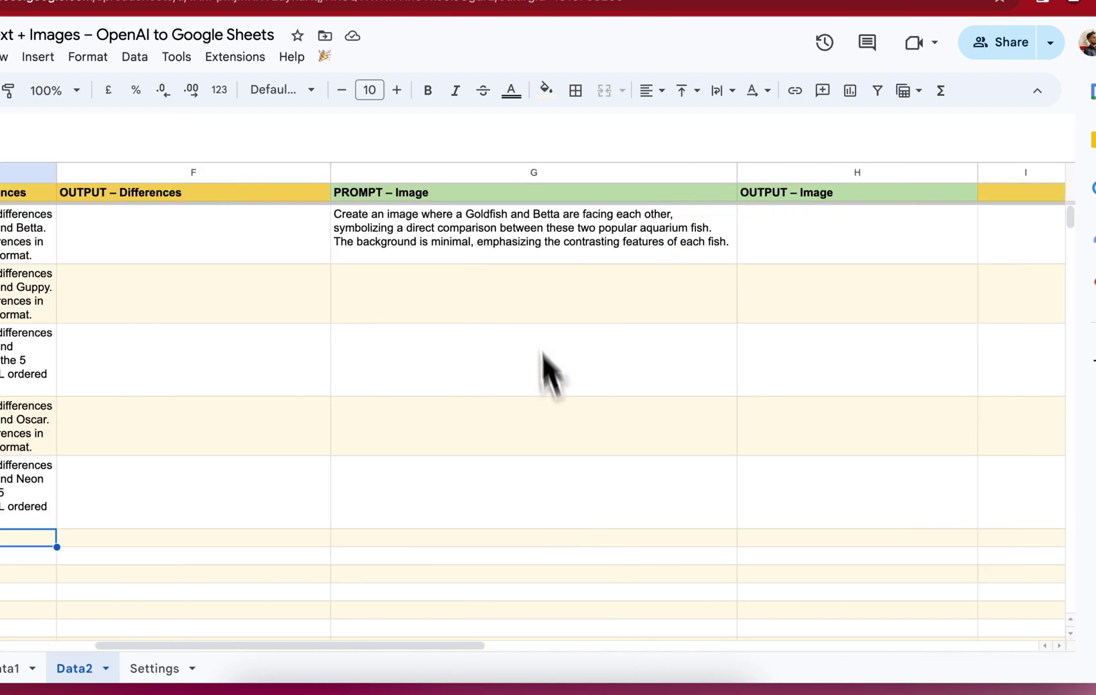
{"action": "left_click", "coordinate": [511, 254]}
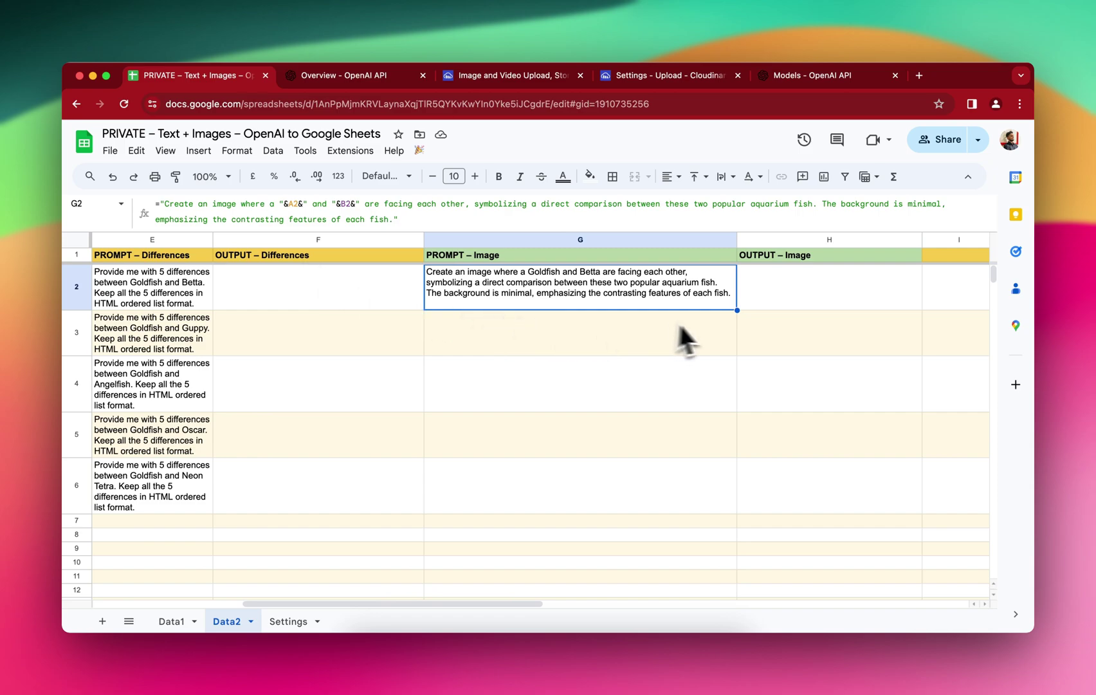
{"action": "left_click_drag", "start_coordinate": [737, 312], "coordinate": [712, 472]}
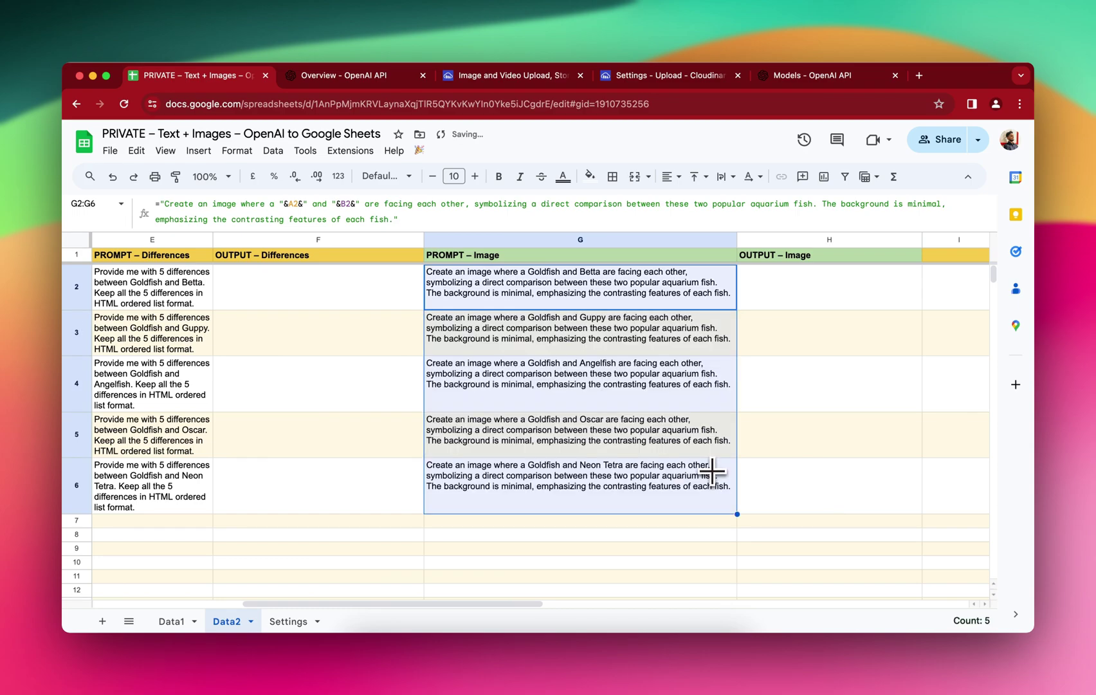
{"action": "left_click", "coordinate": [712, 472]}
Step: Reduce the formula bar's height and run the Generate Text script on the Data2 prompts
{"action": "scroll", "coordinate": [711, 472], "scroll_direction": "left", "scroll_amount": 5}
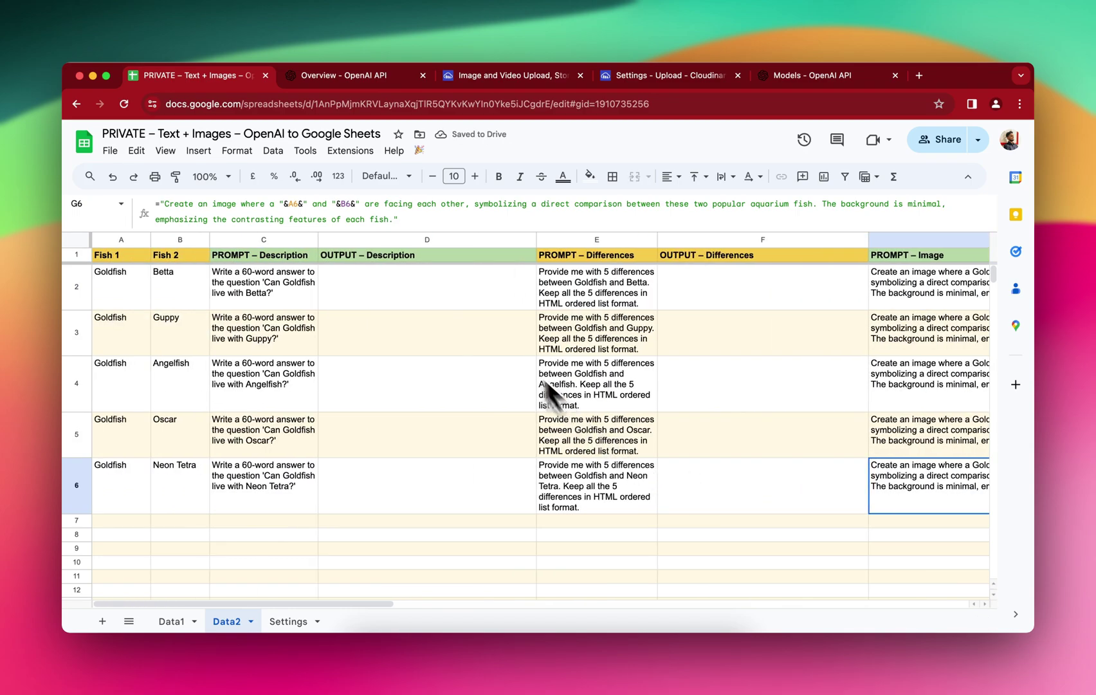
{"action": "left_click", "coordinate": [419, 150]}
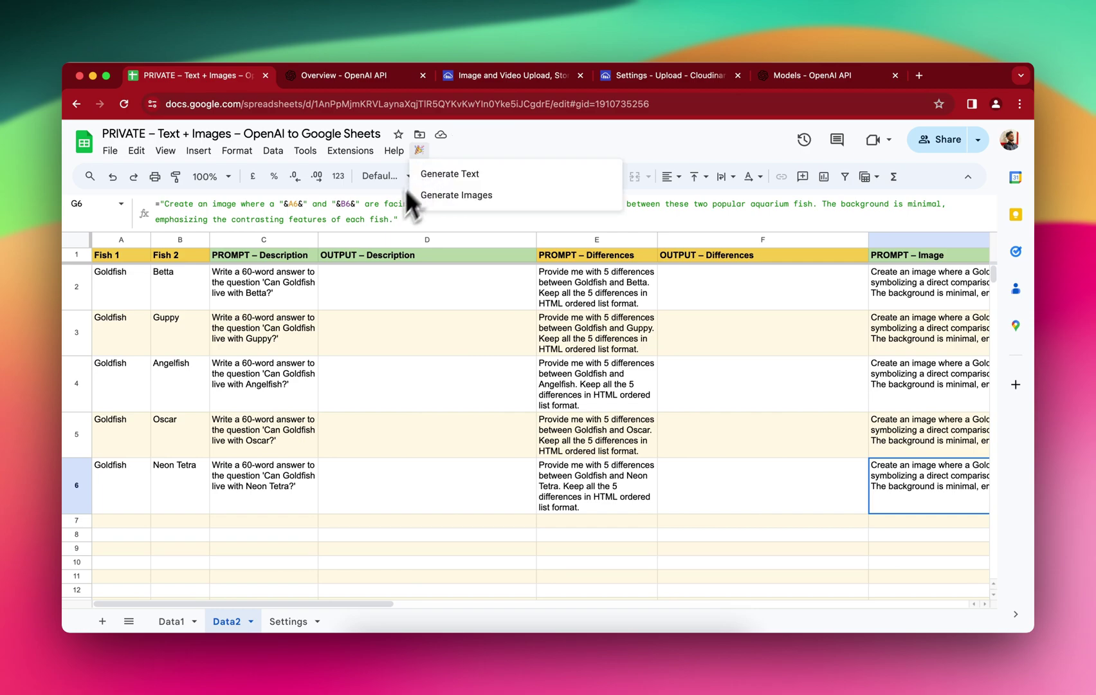
{"action": "left_click_drag", "start_coordinate": [379, 227], "coordinate": [386, 191]}
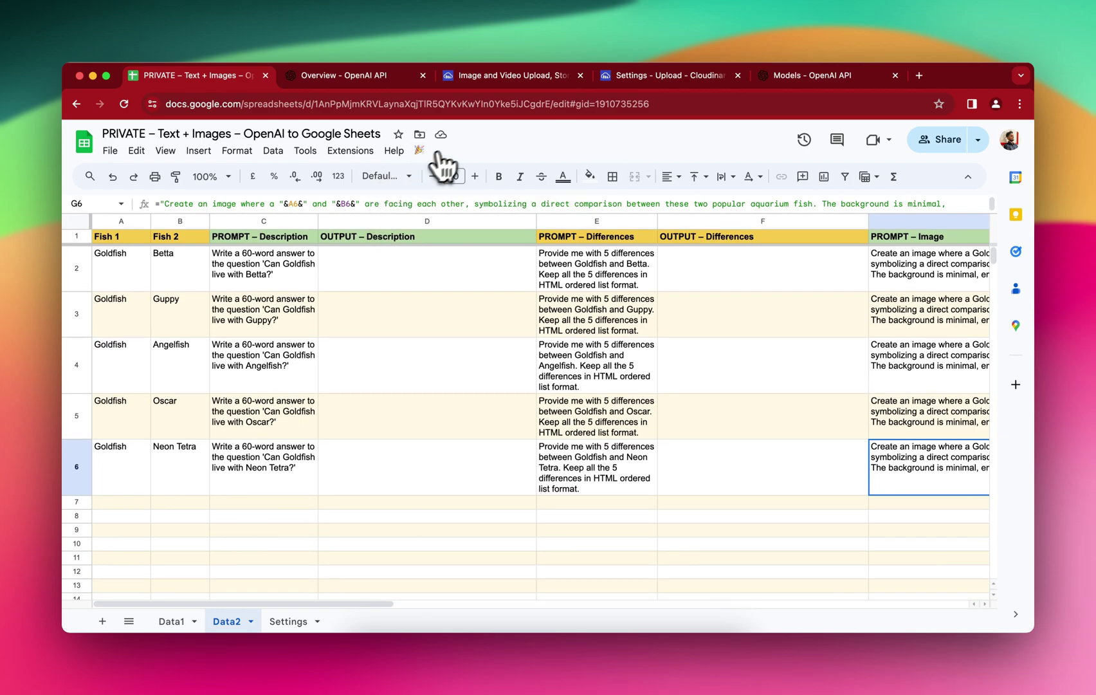
{"action": "left_click", "coordinate": [164, 463]}
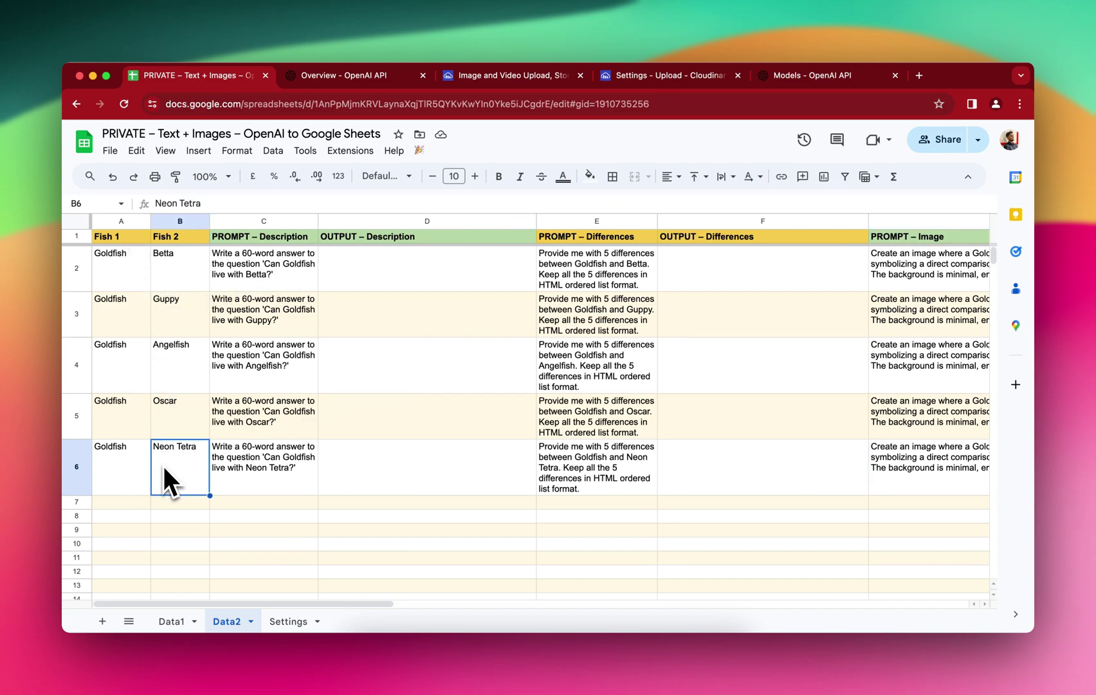
{"action": "left_click", "coordinate": [167, 529]}
{"action": "left_click", "coordinate": [419, 150]}
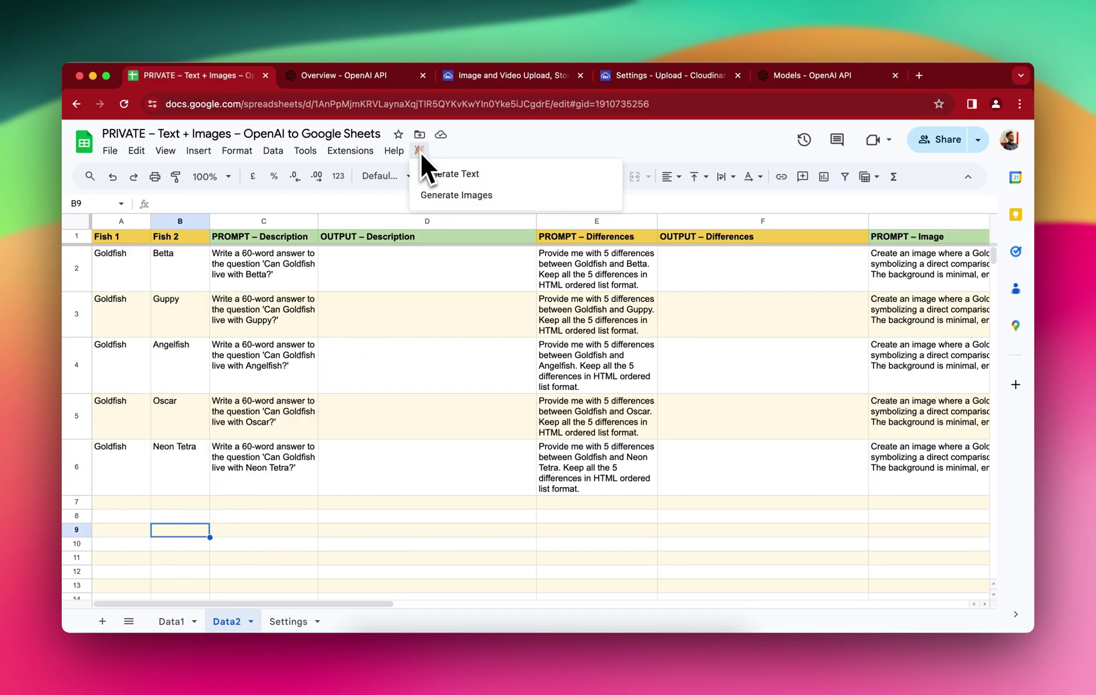
{"action": "left_click", "coordinate": [459, 175]}
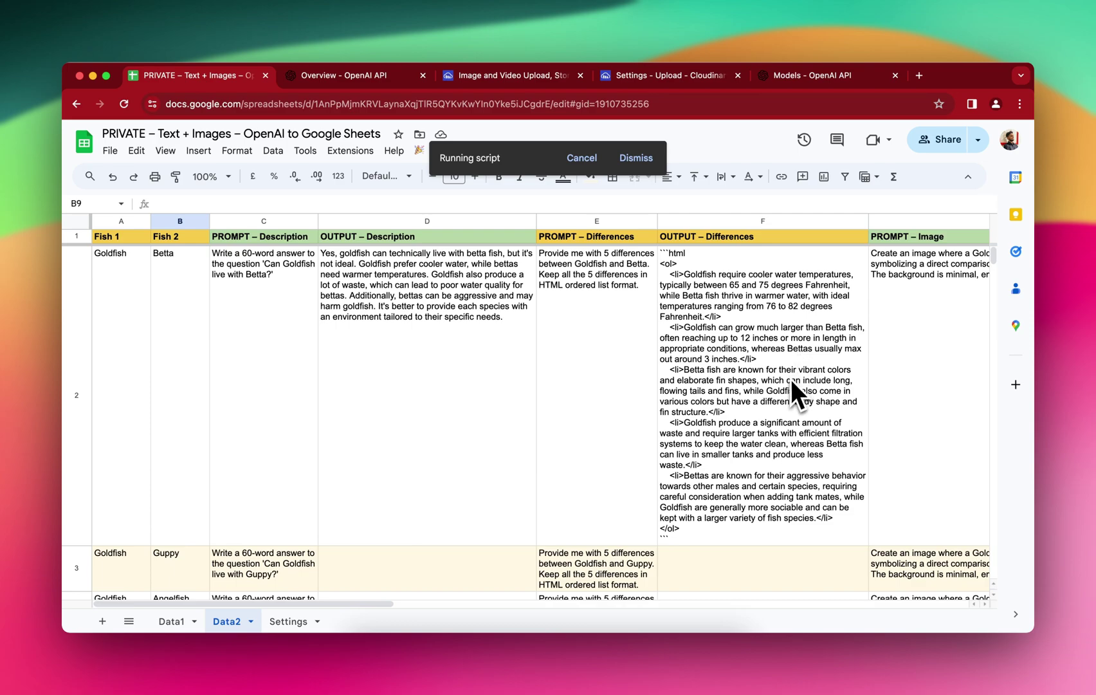
Step: Examine the generated text in the OUTPUT – Description and OUTPUT – Differences columns, comparing the Oscar row's differences with its prompt
{"action": "scroll", "coordinate": [790, 380], "scroll_direction": "down", "scroll_amount": 3}
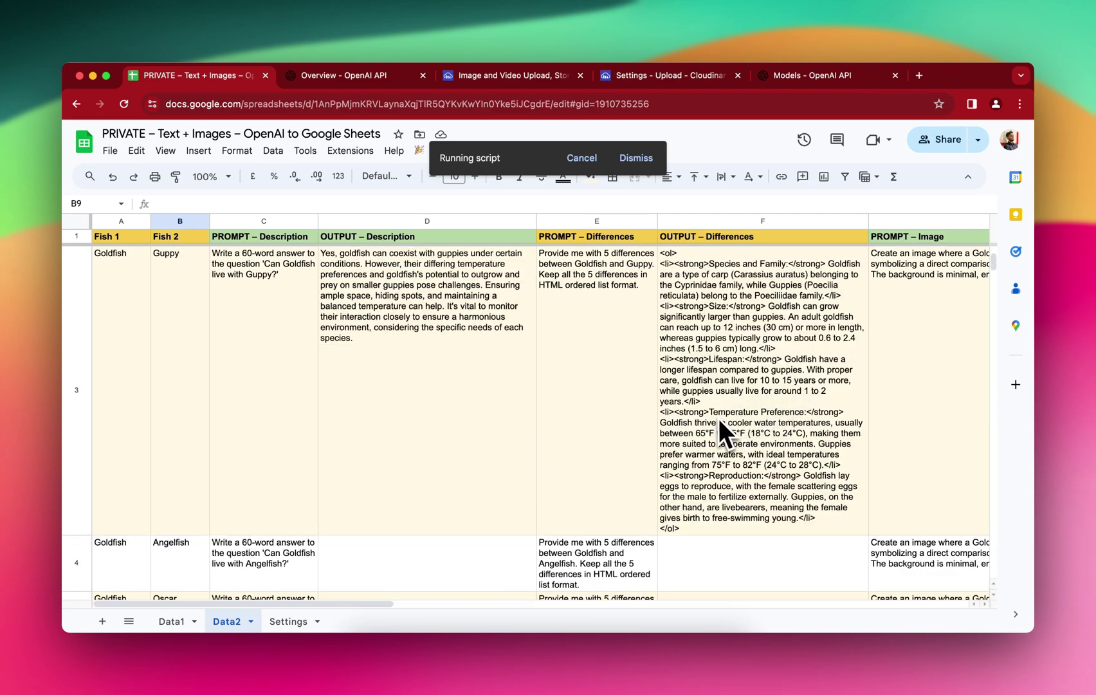
{"action": "scroll", "coordinate": [681, 449], "scroll_direction": "down", "scroll_amount": 3}
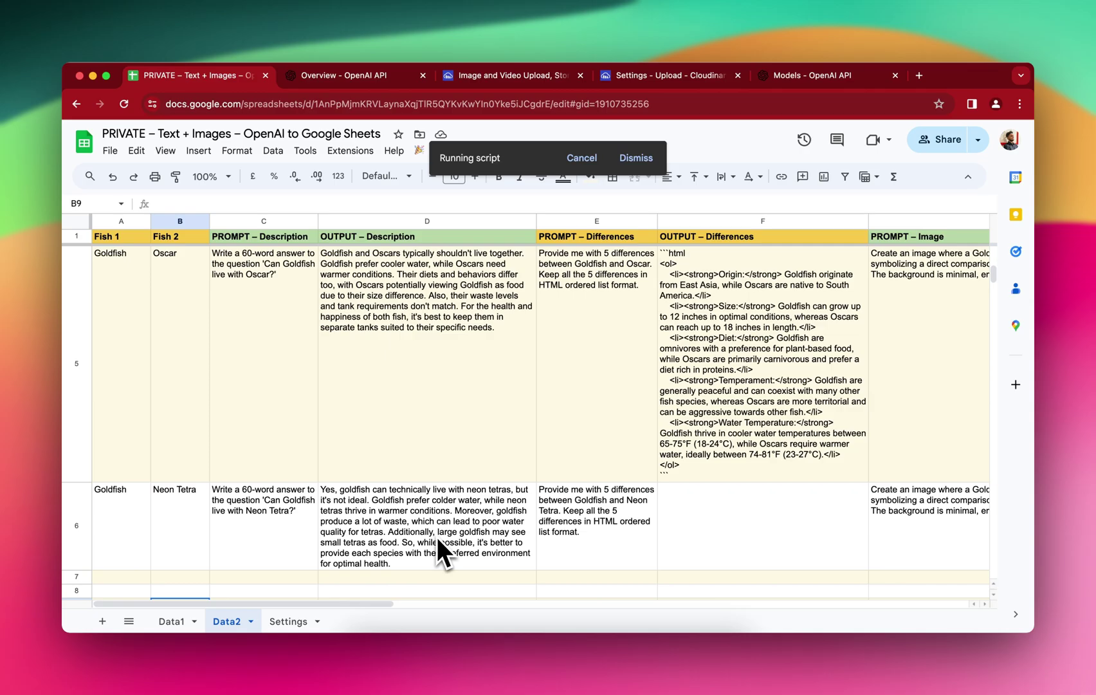
{"action": "left_click", "coordinate": [703, 381]}
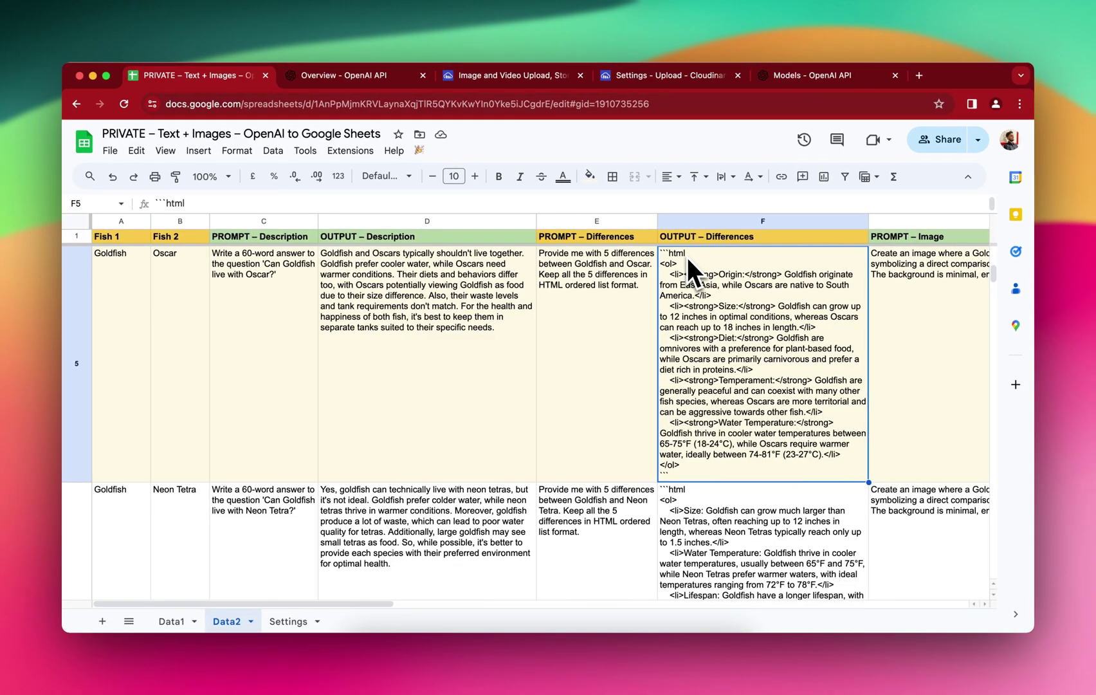
{"action": "left_click", "coordinate": [601, 300]}
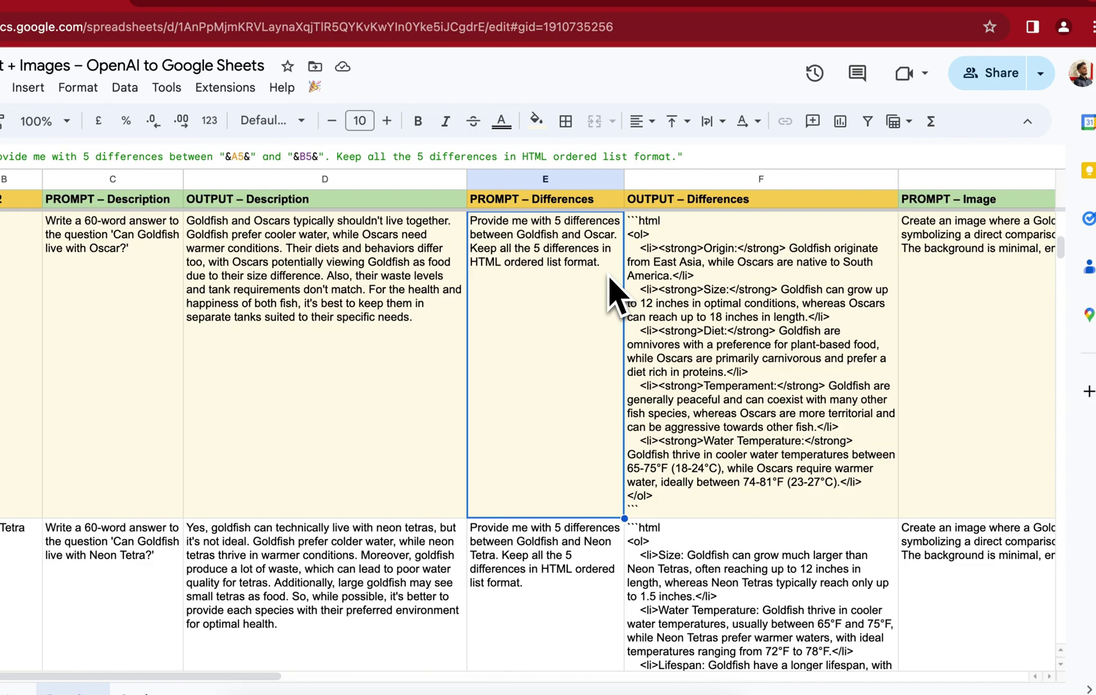
{"action": "left_click", "coordinate": [701, 297]}
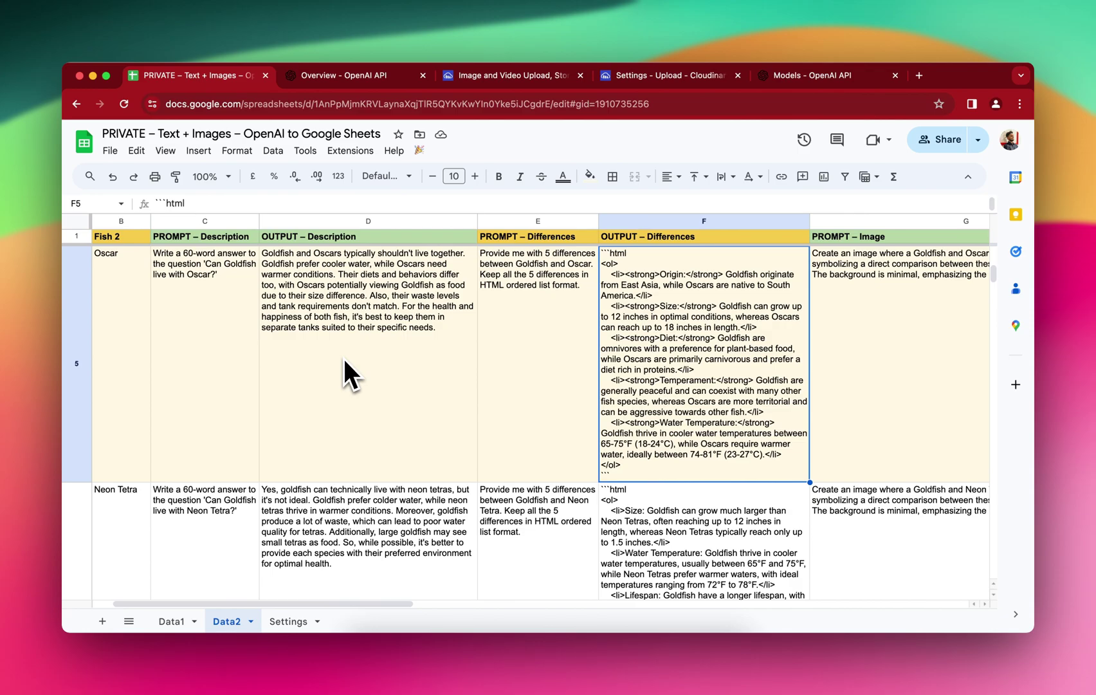
Step: Clear the generated text from the OUTPUT – Differences cells F2 to F6
{"action": "scroll", "coordinate": [343, 357], "scroll_direction": "right", "scroll_amount": 3}
{"action": "scroll", "coordinate": [344, 357], "scroll_direction": "right", "scroll_amount": 2}
{"action": "scroll", "coordinate": [343, 358], "scroll_direction": "up", "scroll_amount": 5}
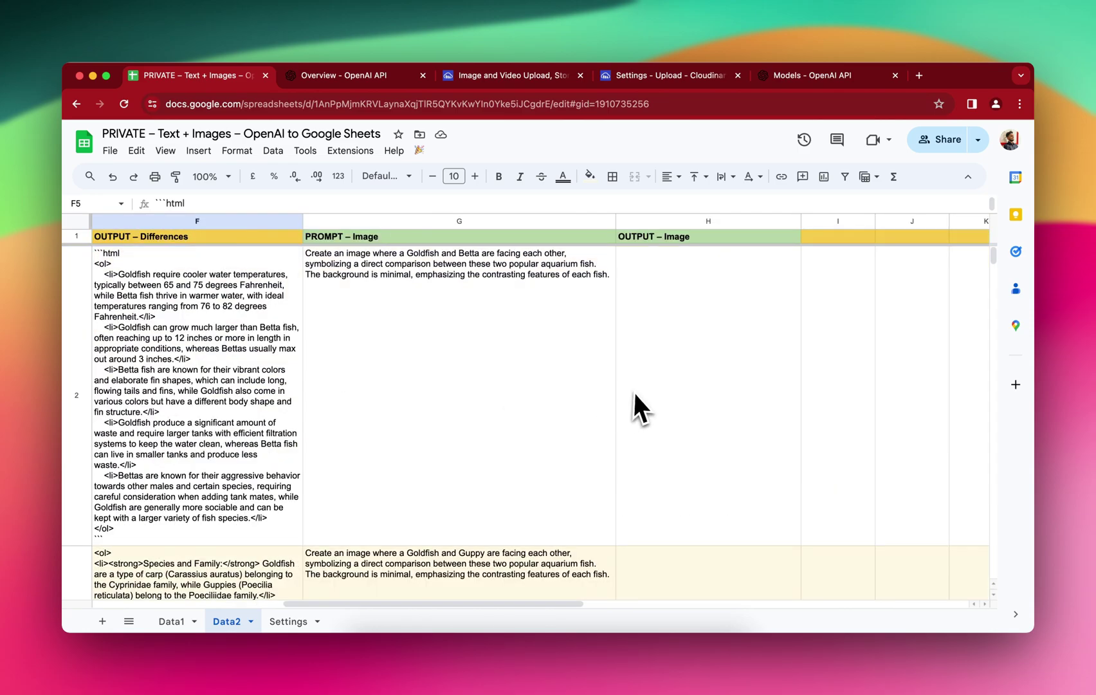
{"action": "left_click", "coordinate": [213, 370]}
{"action": "key", "text": "super+shift+Down"}
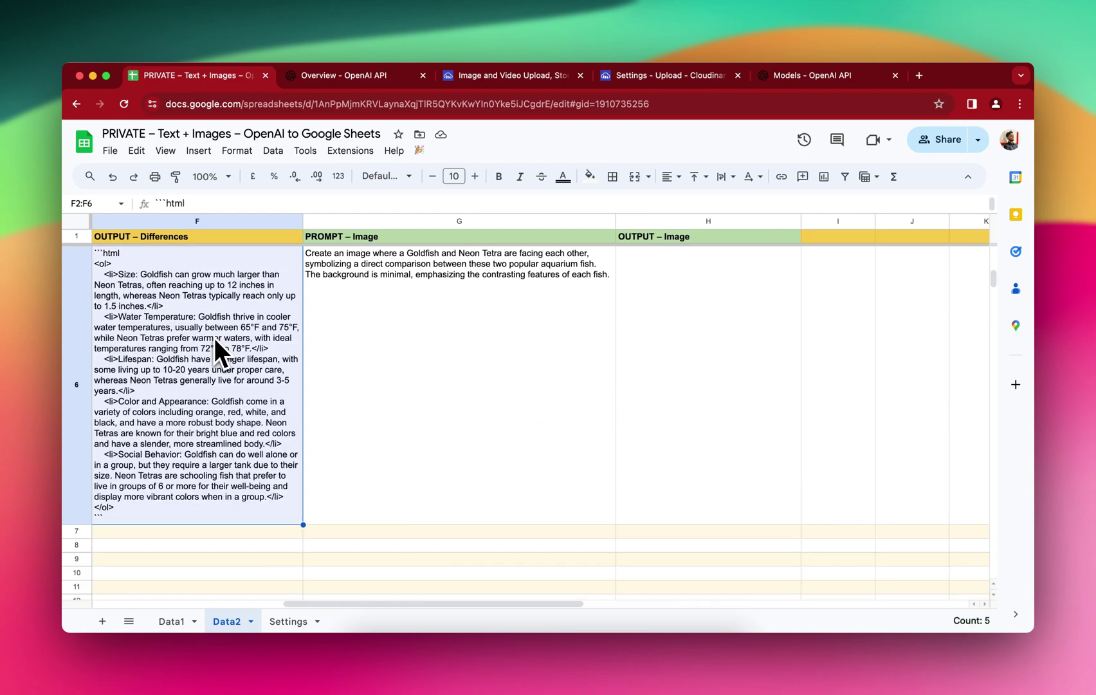
{"action": "key", "text": "Delete"}
{"action": "key", "text": "shift+Up"}
{"action": "key", "text": "shift+Up"}
{"action": "key", "text": "shift+Up"}
{"action": "key", "text": "shift+Up"}
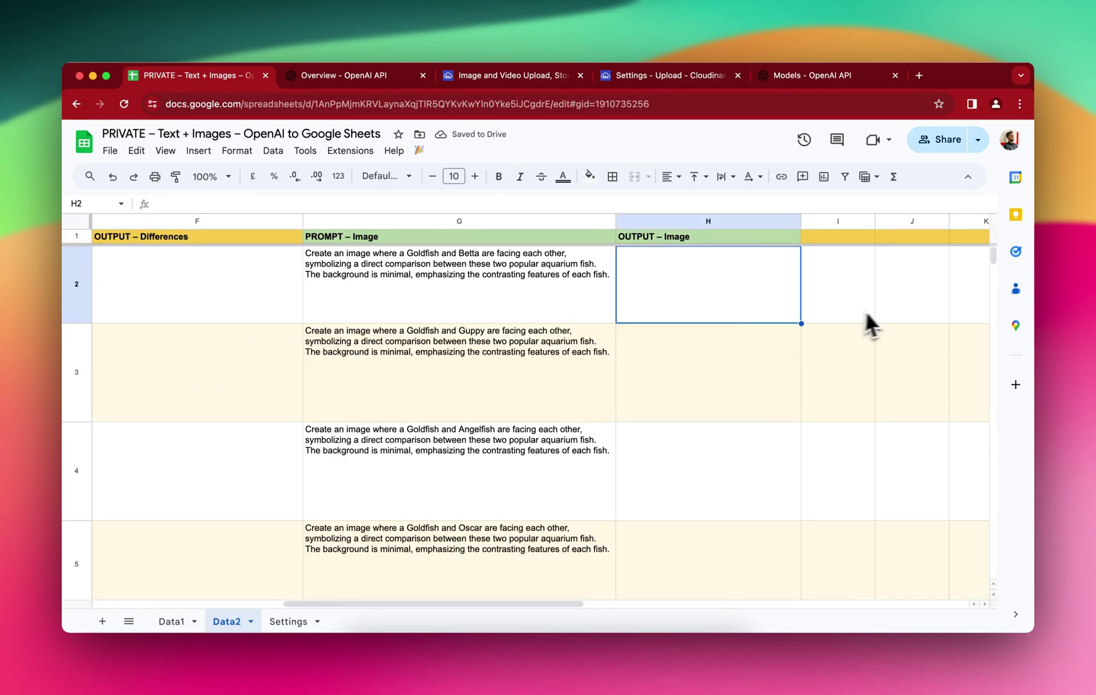
Step: Run the Generate Images script to fill the OUTPUT – Image column from the image prompts
{"action": "left_click", "coordinate": [895, 307]}
{"action": "left_click", "coordinate": [902, 341]}
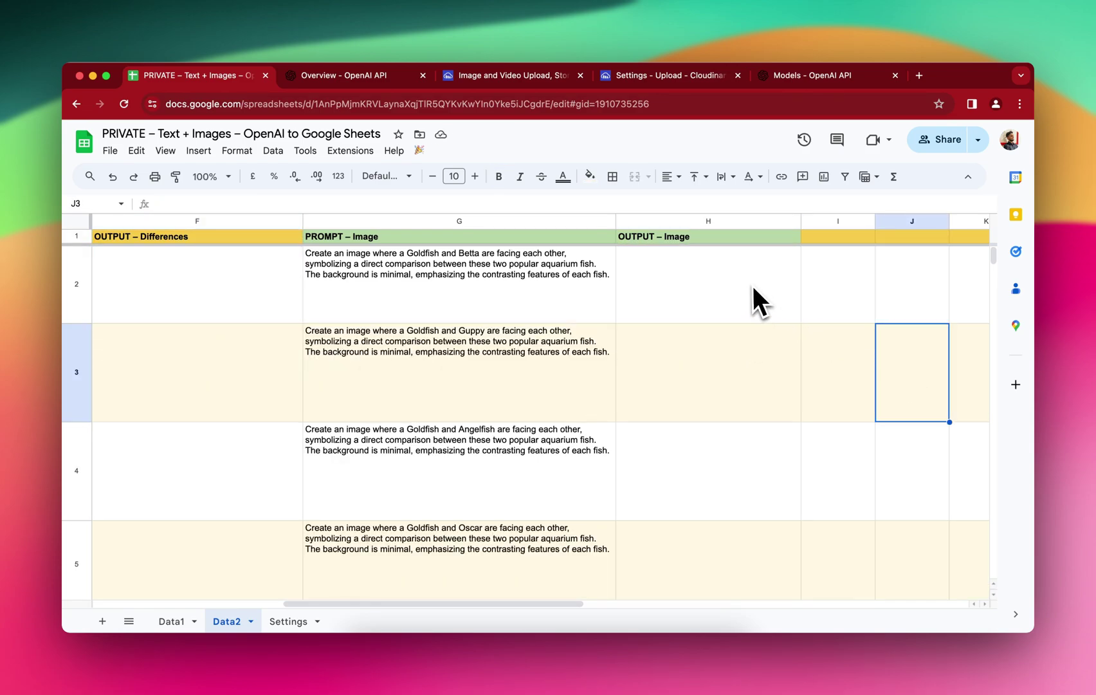
{"action": "left_click", "coordinate": [425, 152]}
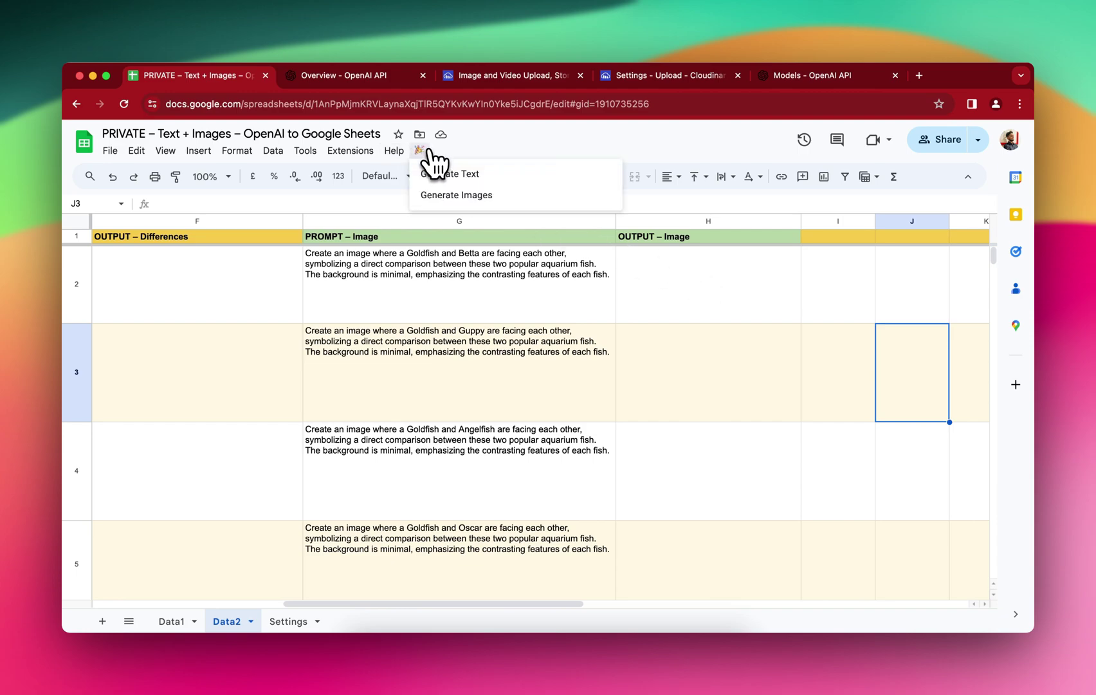
{"action": "left_click", "coordinate": [475, 215]}
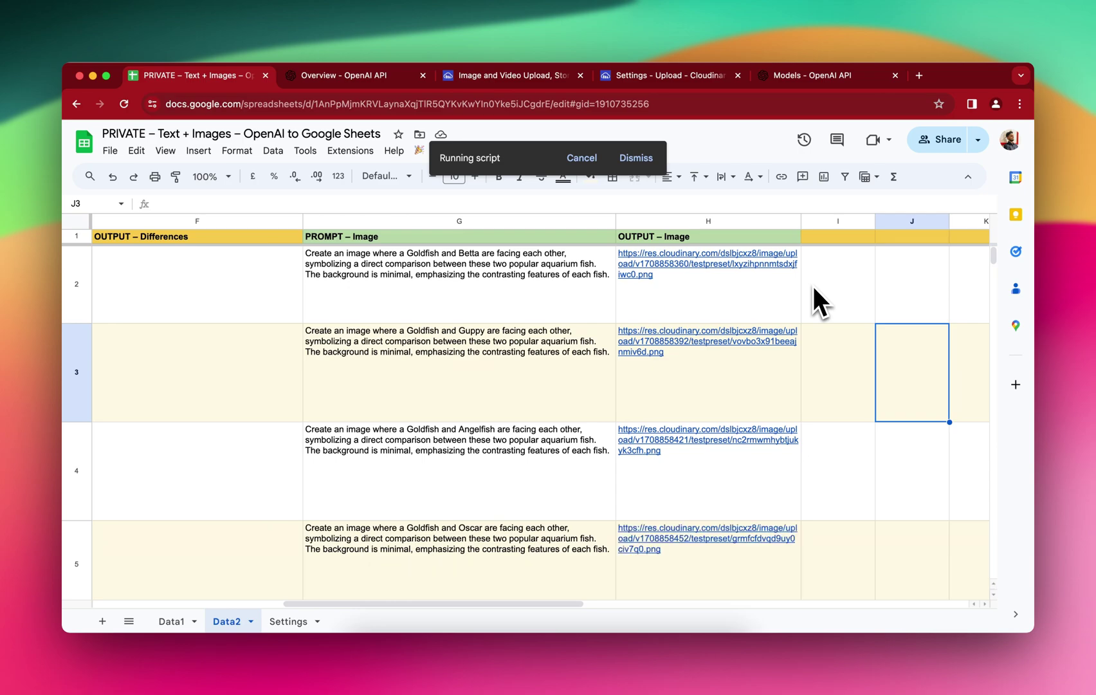
Step: Check the links in the OUTPUT – Image column, and view the Goldfish and Betta image from H2
{"action": "scroll", "coordinate": [812, 286], "scroll_direction": "down", "scroll_amount": 3}
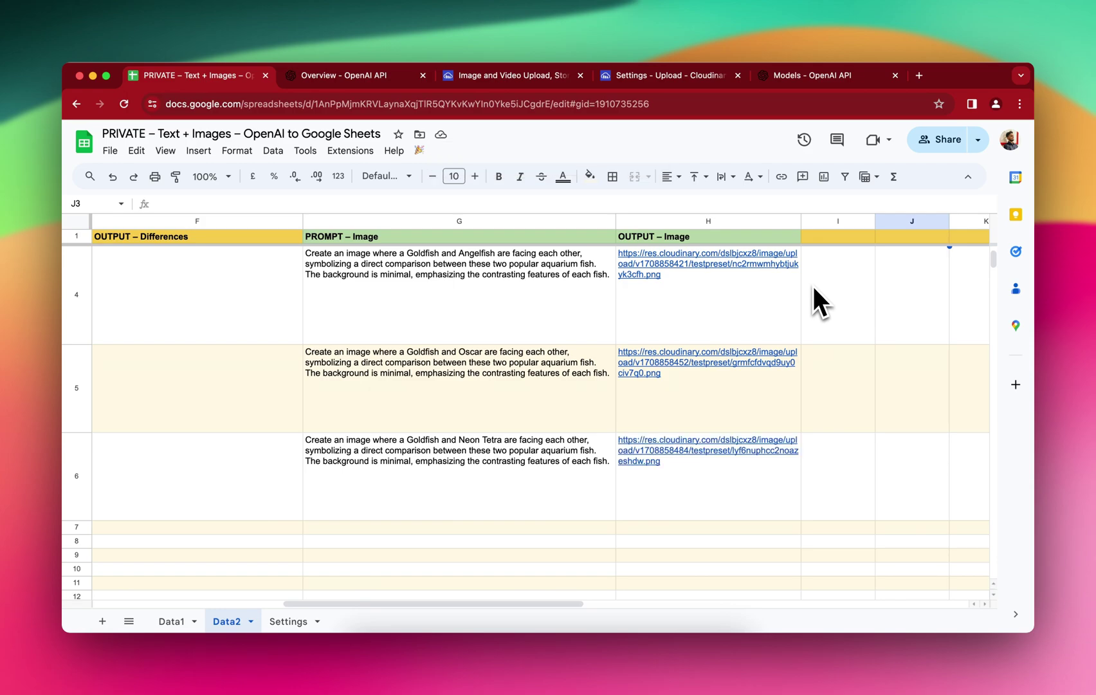
{"action": "mouse_move", "coordinate": [711, 413]}
{"action": "scroll", "coordinate": [711, 413], "scroll_direction": "up", "scroll_amount": 3}
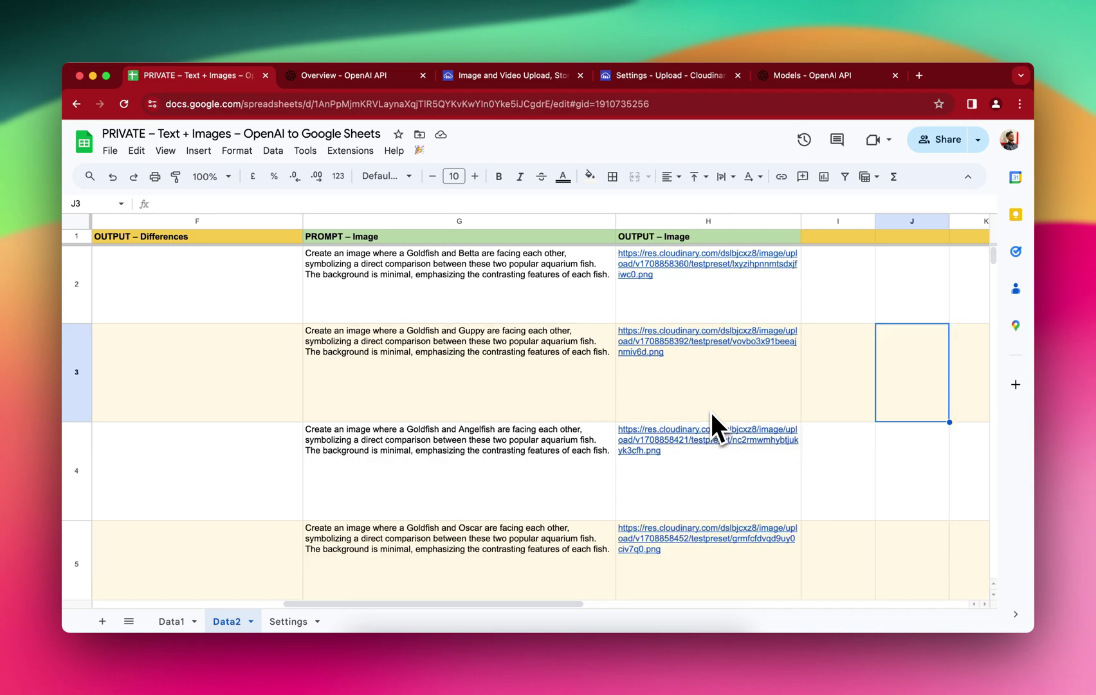
{"action": "left_click", "coordinate": [856, 314]}
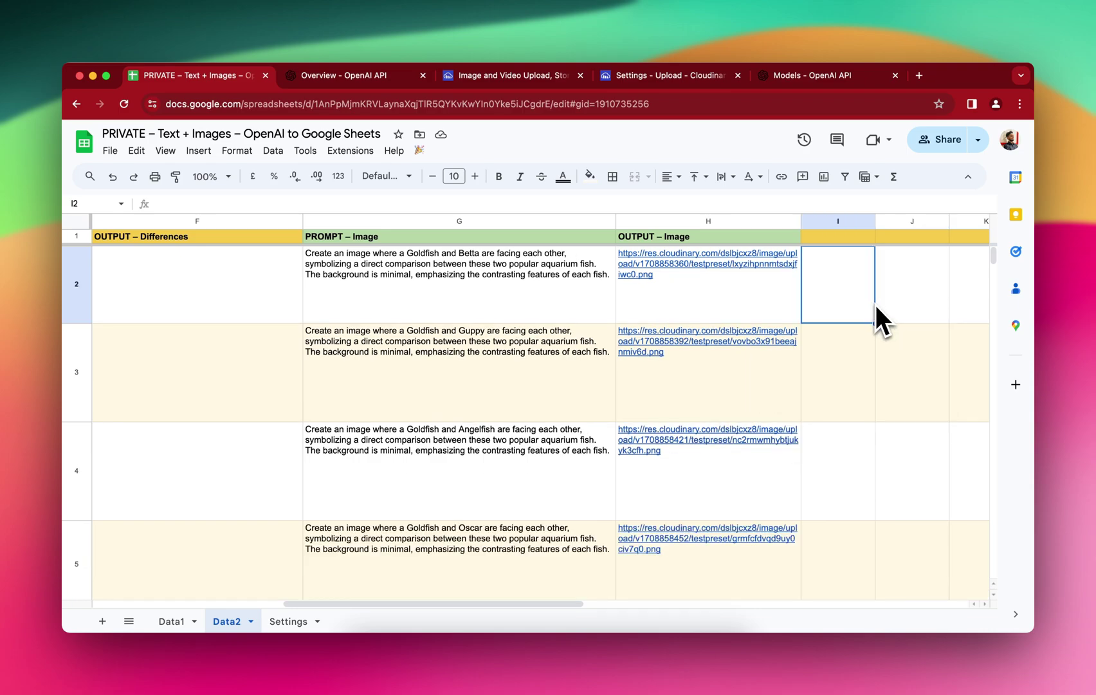
{"action": "left_click", "coordinate": [666, 269]}
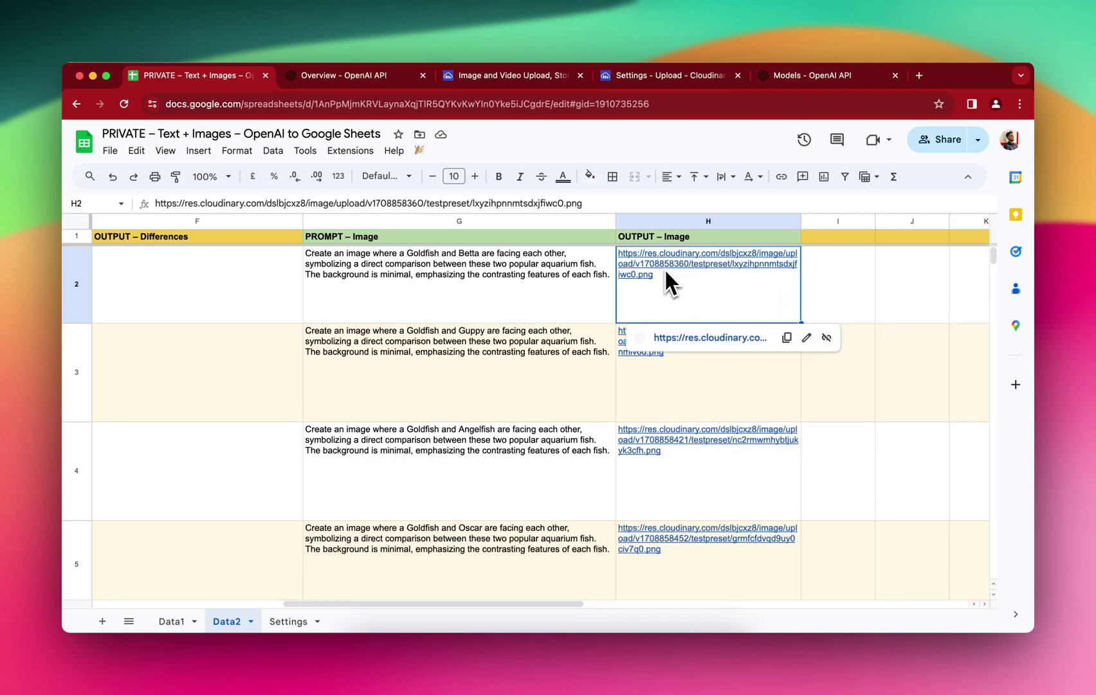
{"action": "left_click", "coordinate": [701, 338]}
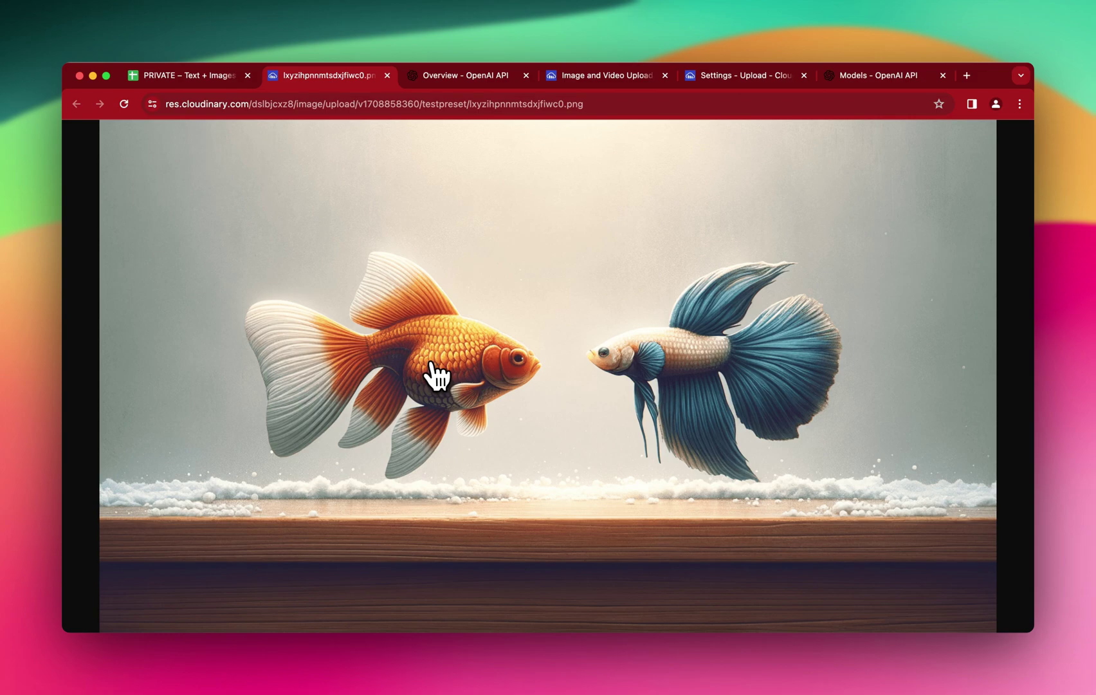
{"action": "left_click", "coordinate": [386, 76]}
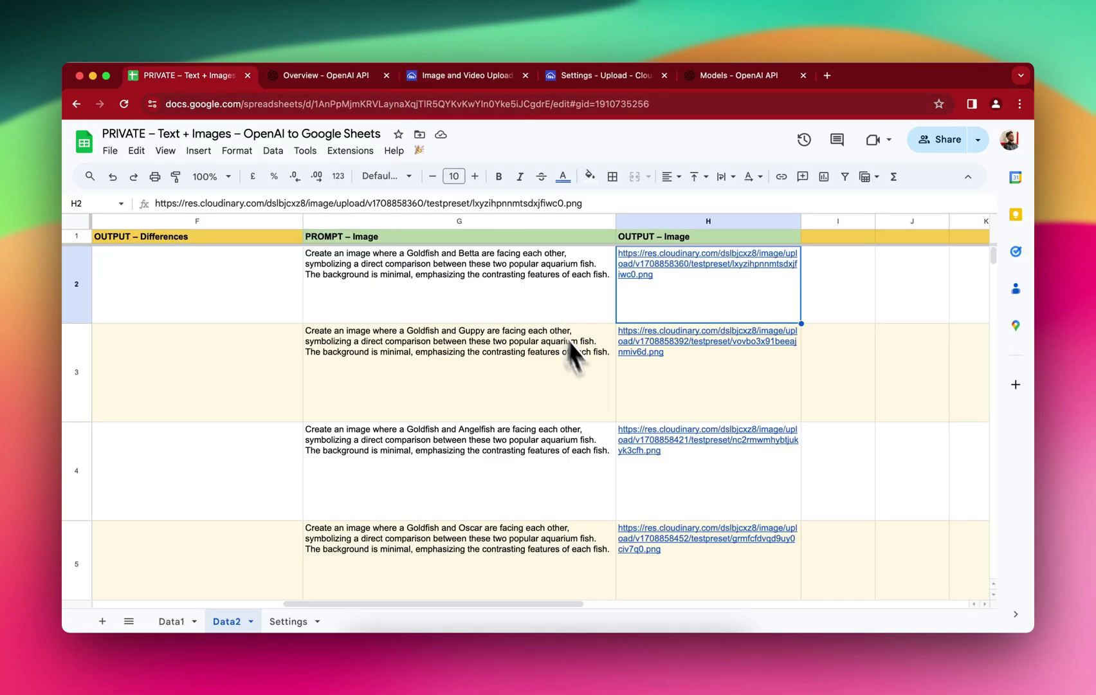
Step: View the Goldfish and Guppy image linked in H3 and compare it with its prompt
{"action": "left_click", "coordinate": [592, 372]}
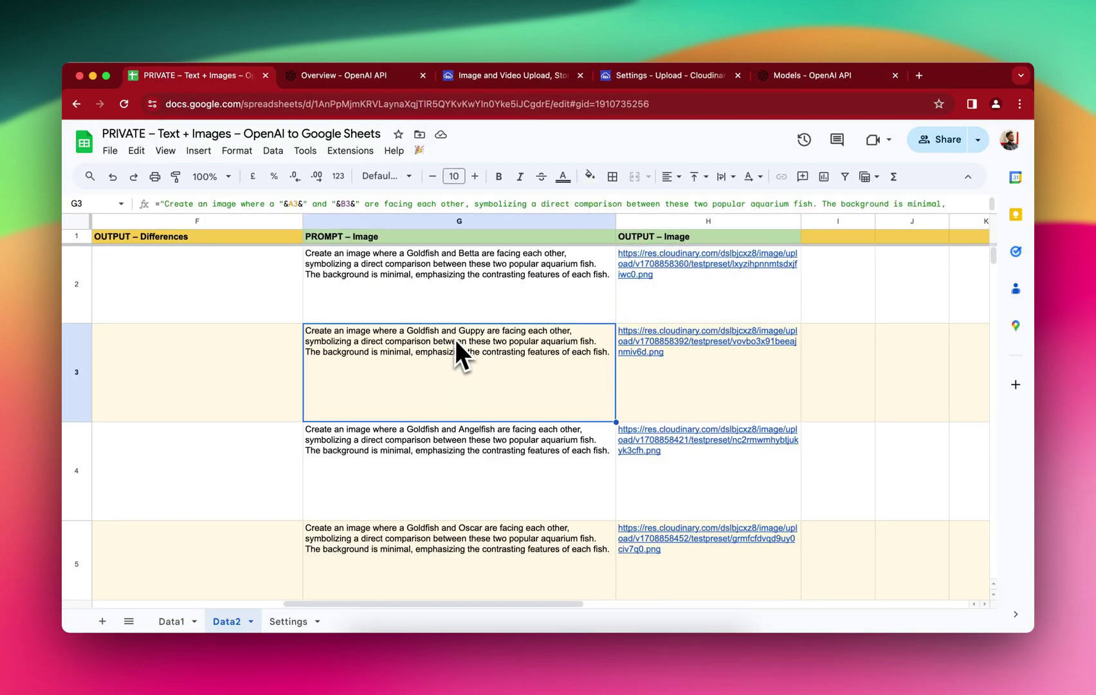
{"action": "left_click", "coordinate": [664, 357]}
{"action": "left_click", "coordinate": [679, 437]}
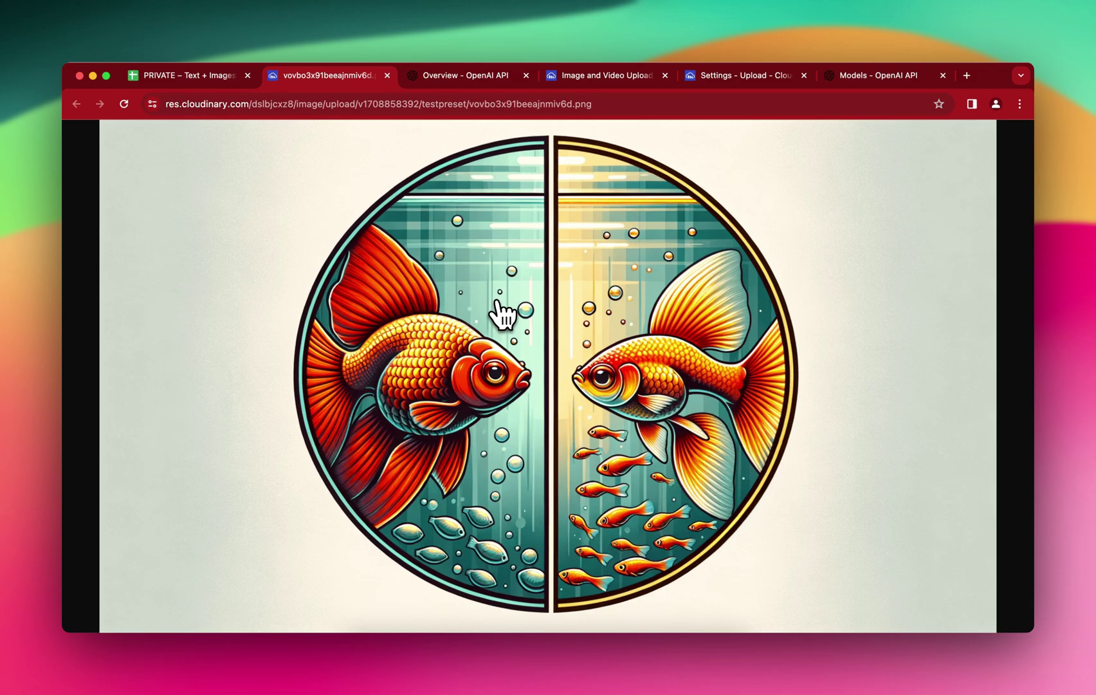
{"action": "left_click", "coordinate": [387, 76]}
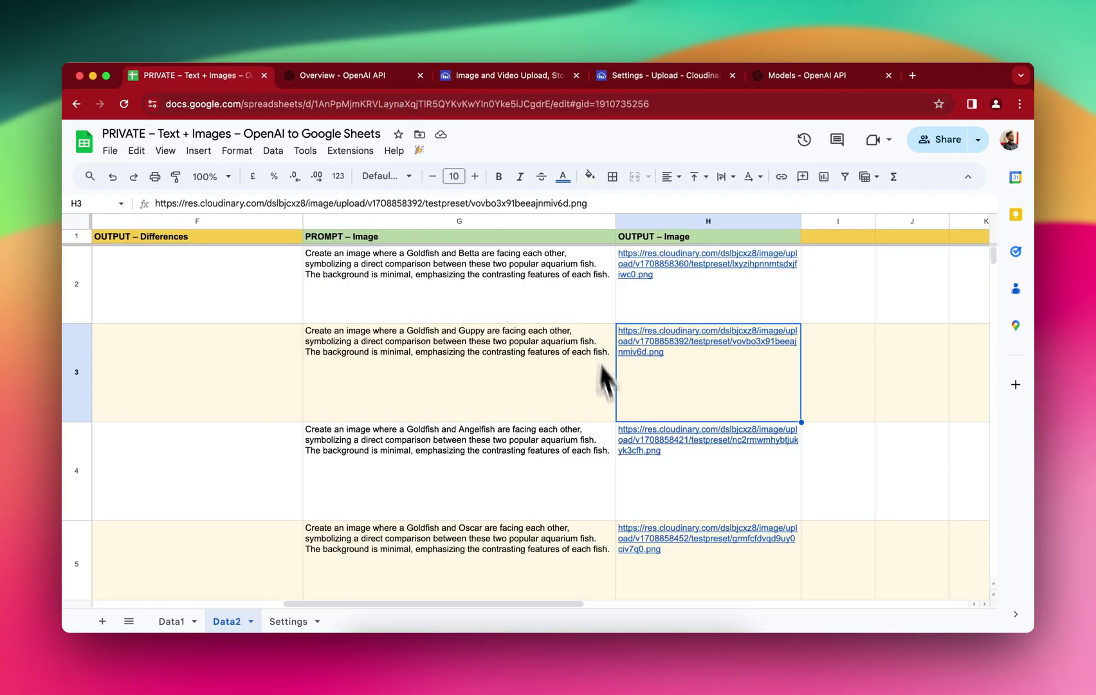
Step: View the Goldfish and Angelfish image linked in H4, then return to the sheet
{"action": "left_click", "coordinate": [667, 489]}
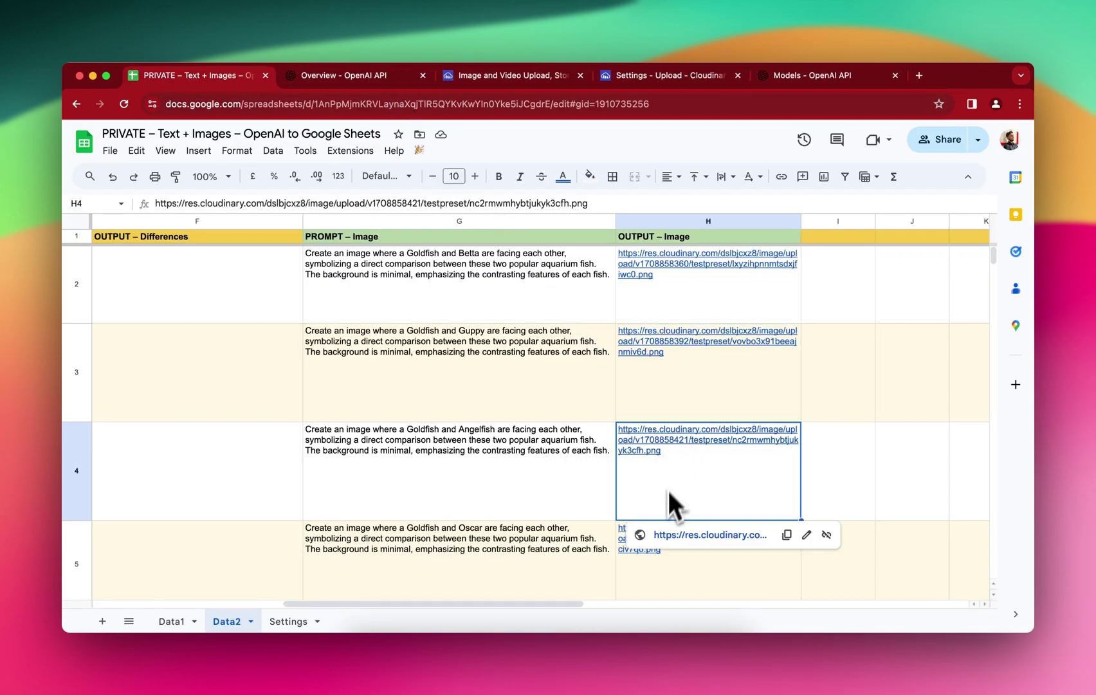
{"action": "left_click", "coordinate": [672, 535]}
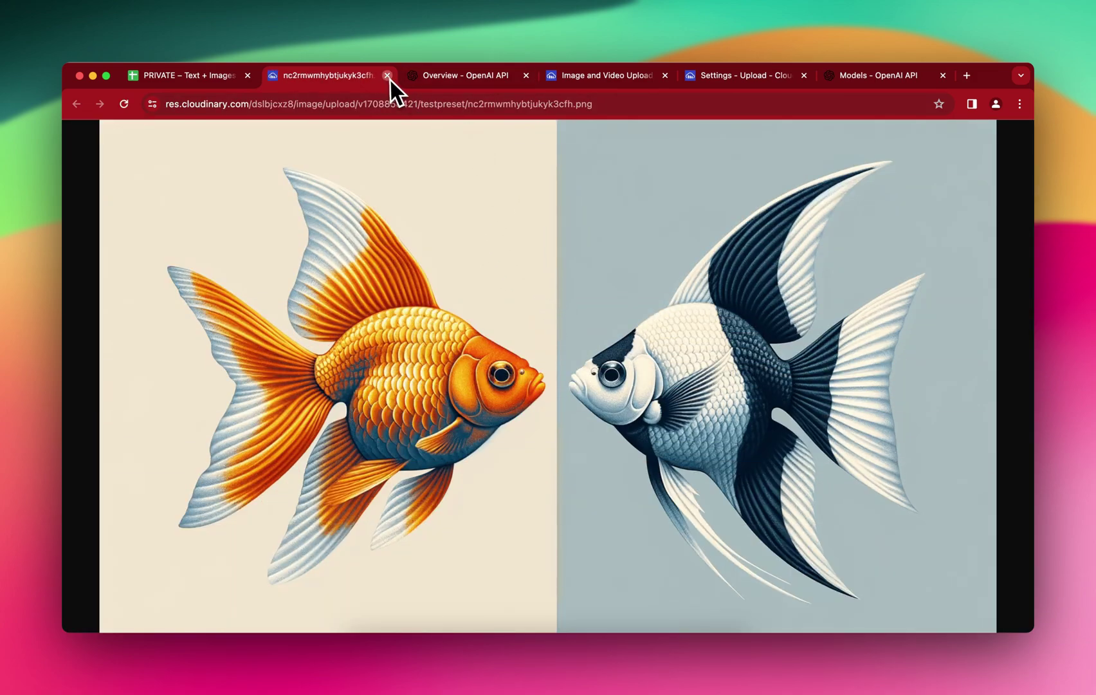
{"action": "left_click", "coordinate": [386, 75]}
Step: View the Goldfish and Neon Tetra image linked in H6, closing it when done
{"action": "scroll", "coordinate": [701, 449], "scroll_direction": "down", "scroll_amount": 3}
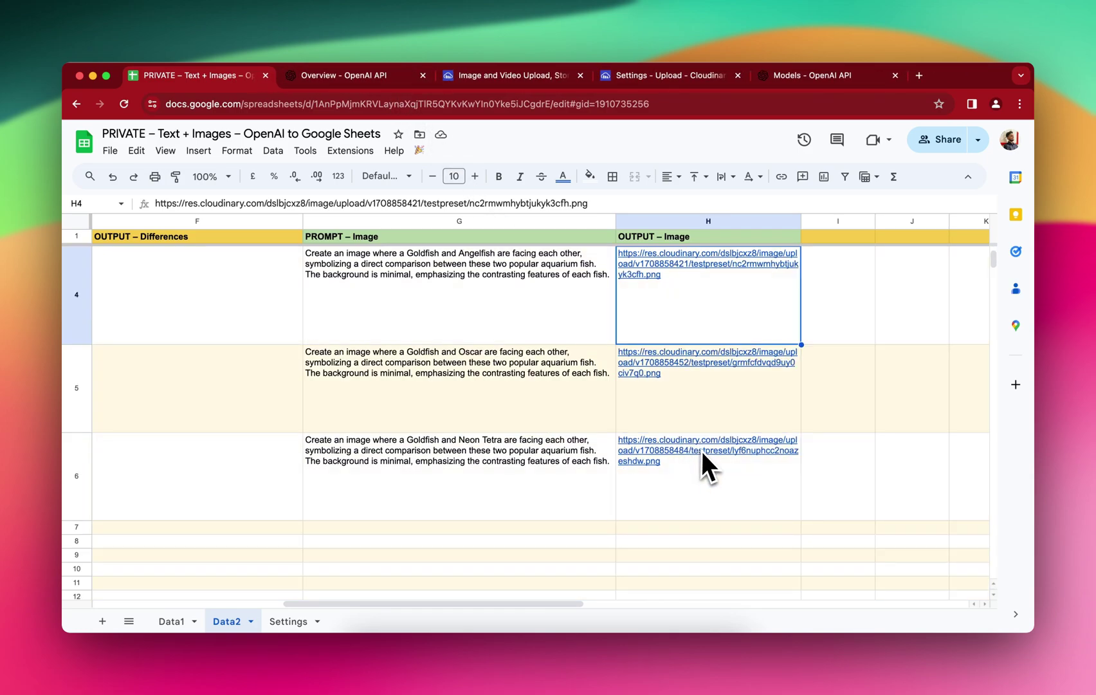
{"action": "left_click", "coordinate": [557, 454]}
{"action": "left_click", "coordinate": [666, 450]}
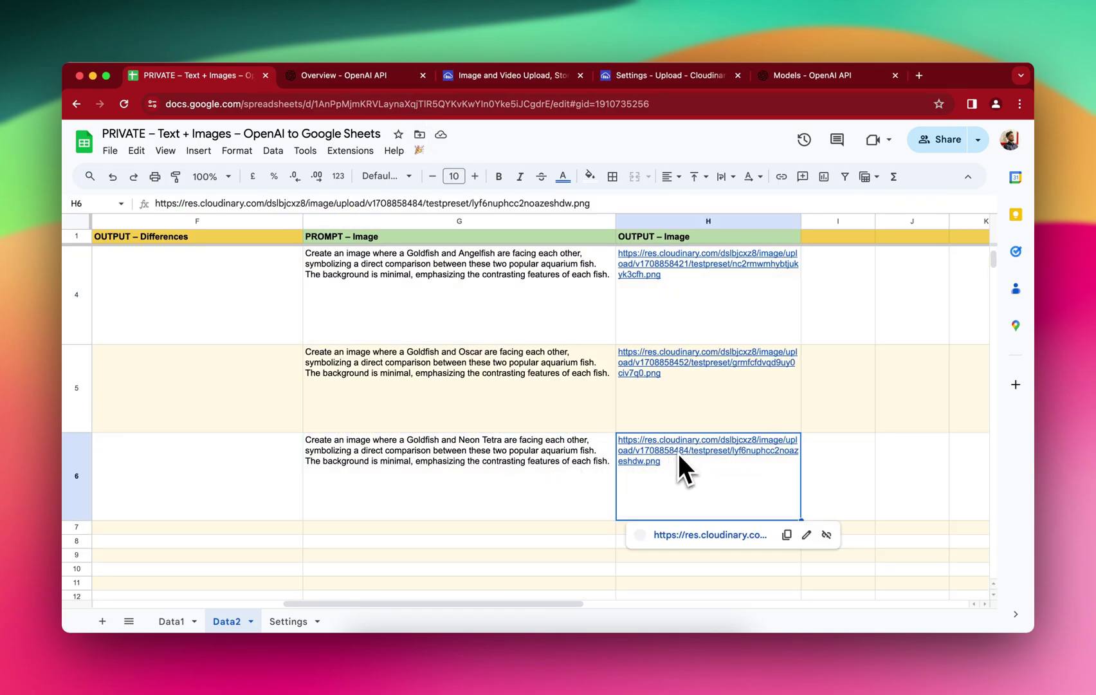
{"action": "left_click", "coordinate": [676, 536]}
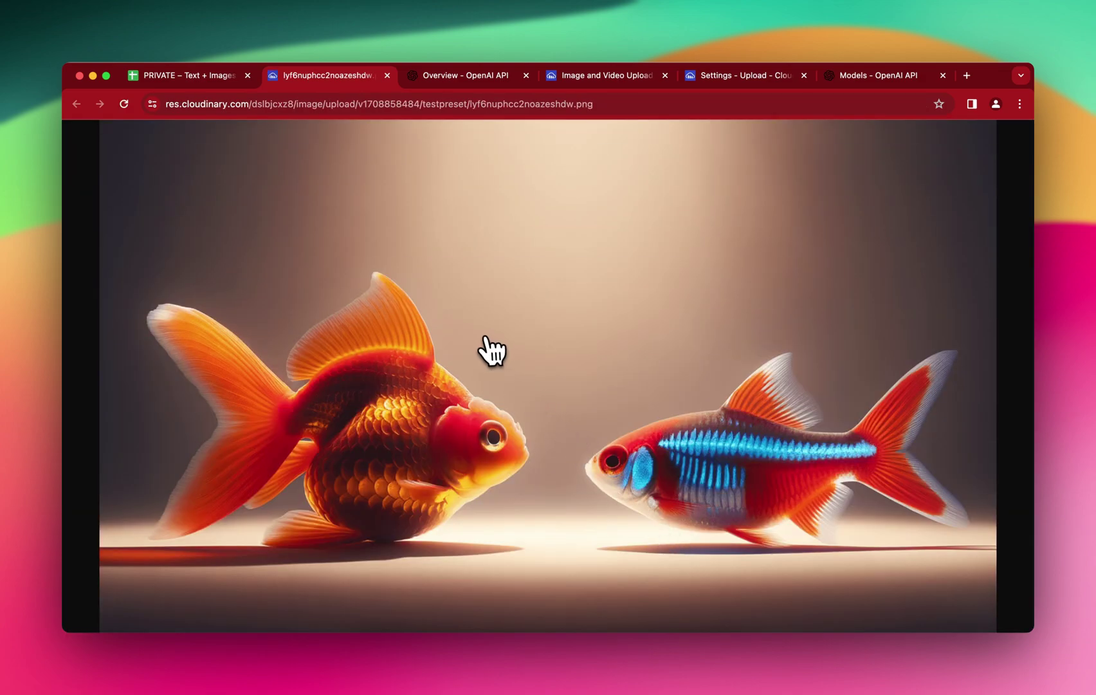
{"action": "left_click", "coordinate": [387, 75]}
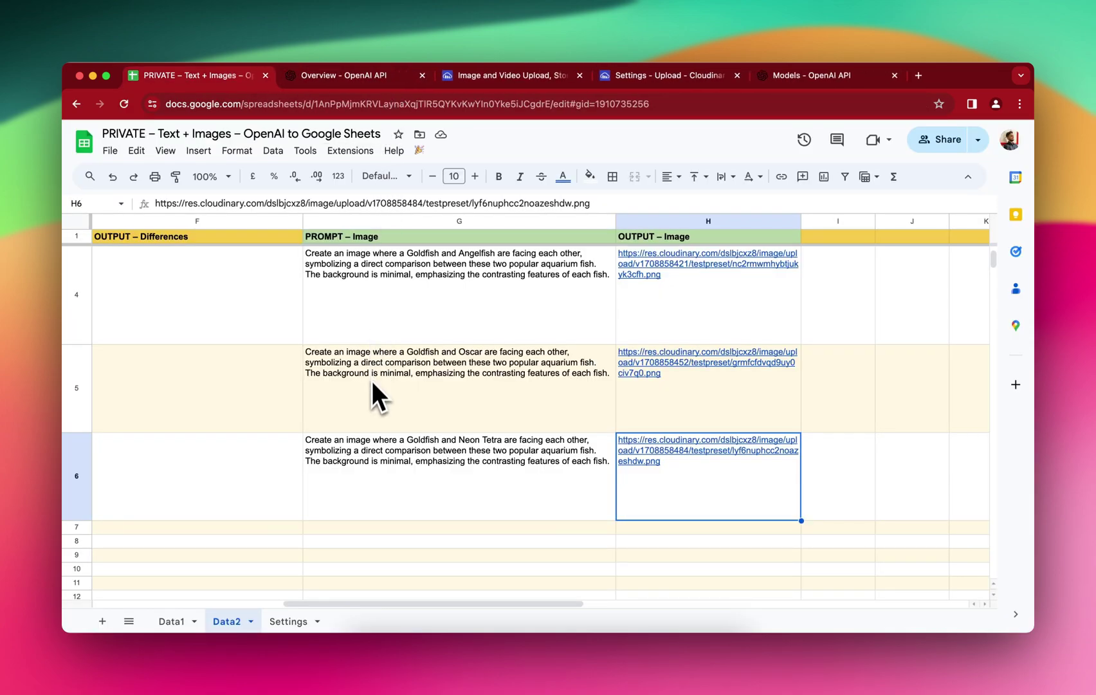
Step: Review the generated texts in the OUTPUT – Description column, including the Guppy and Betta answers
{"action": "scroll", "coordinate": [370, 384], "scroll_direction": "left", "scroll_amount": 8}
{"action": "scroll", "coordinate": [370, 384], "scroll_direction": "up", "scroll_amount": 3}
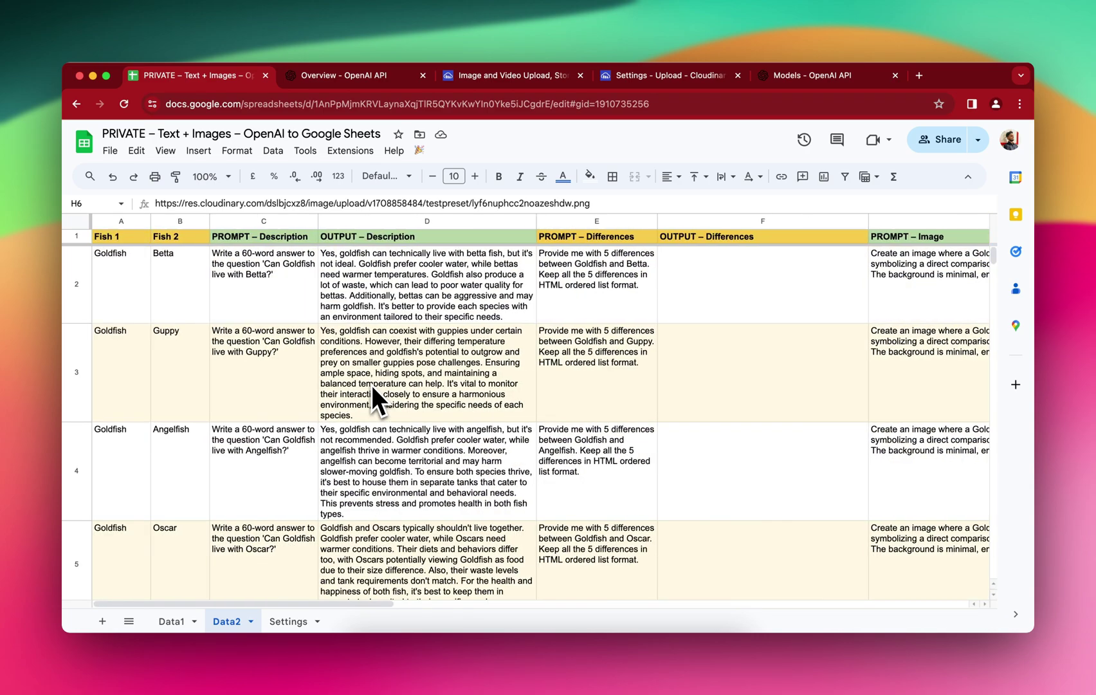
{"action": "scroll", "coordinate": [371, 384], "scroll_direction": "down", "scroll_amount": 2}
{"action": "scroll", "coordinate": [371, 385], "scroll_direction": "up", "scroll_amount": 2}
{"action": "left_click", "coordinate": [470, 337]}
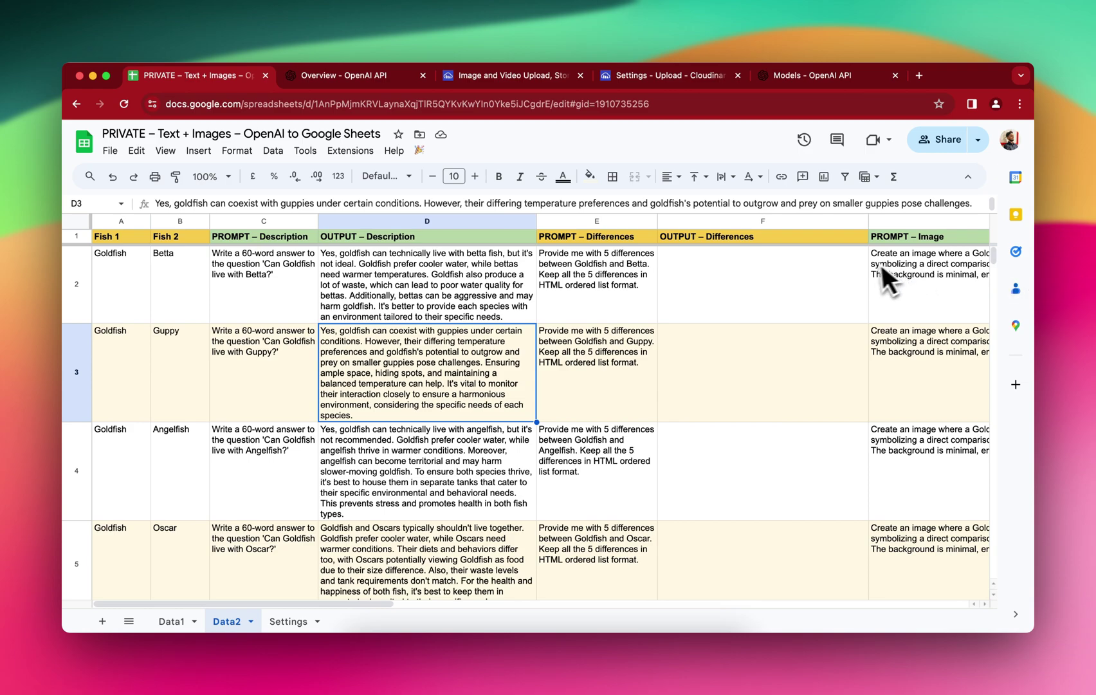
{"action": "left_click", "coordinate": [335, 293]}
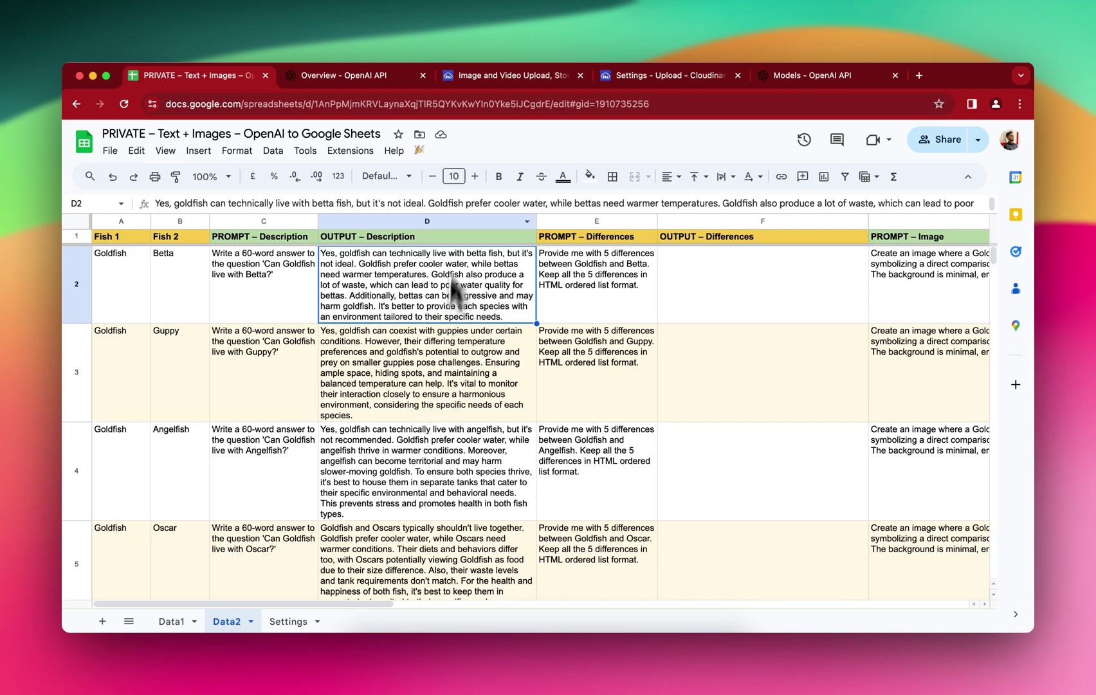
Step: Open the spreadsheet's Apps Script project and go to its Triggers page
{"action": "left_click", "coordinate": [350, 152]}
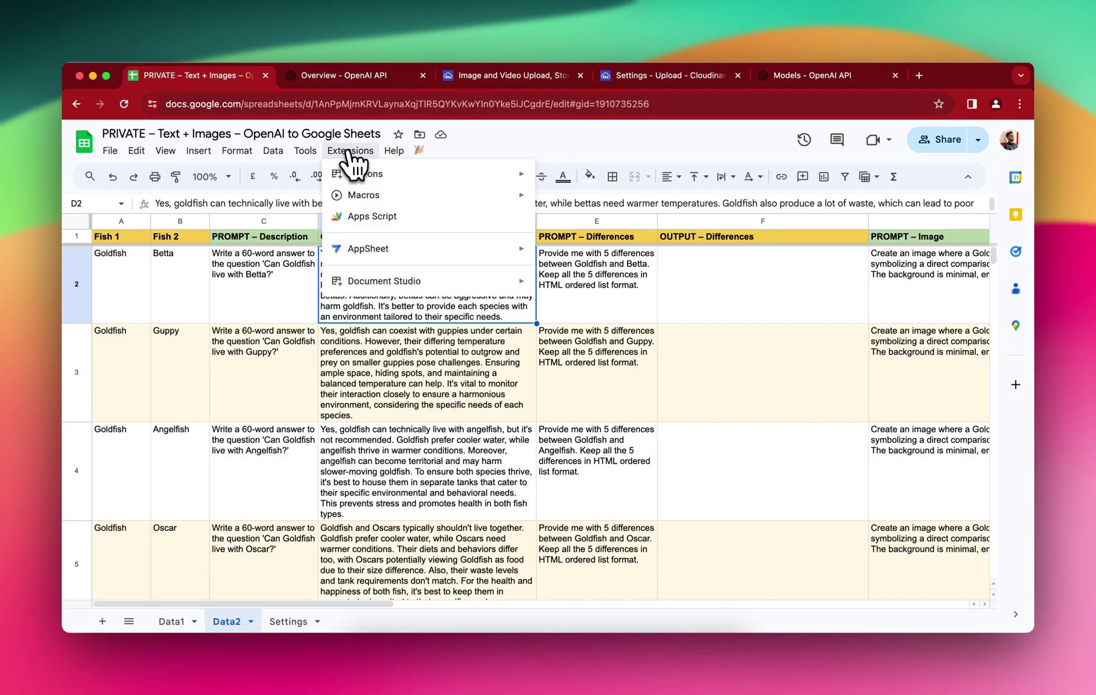
{"action": "left_click", "coordinate": [363, 216]}
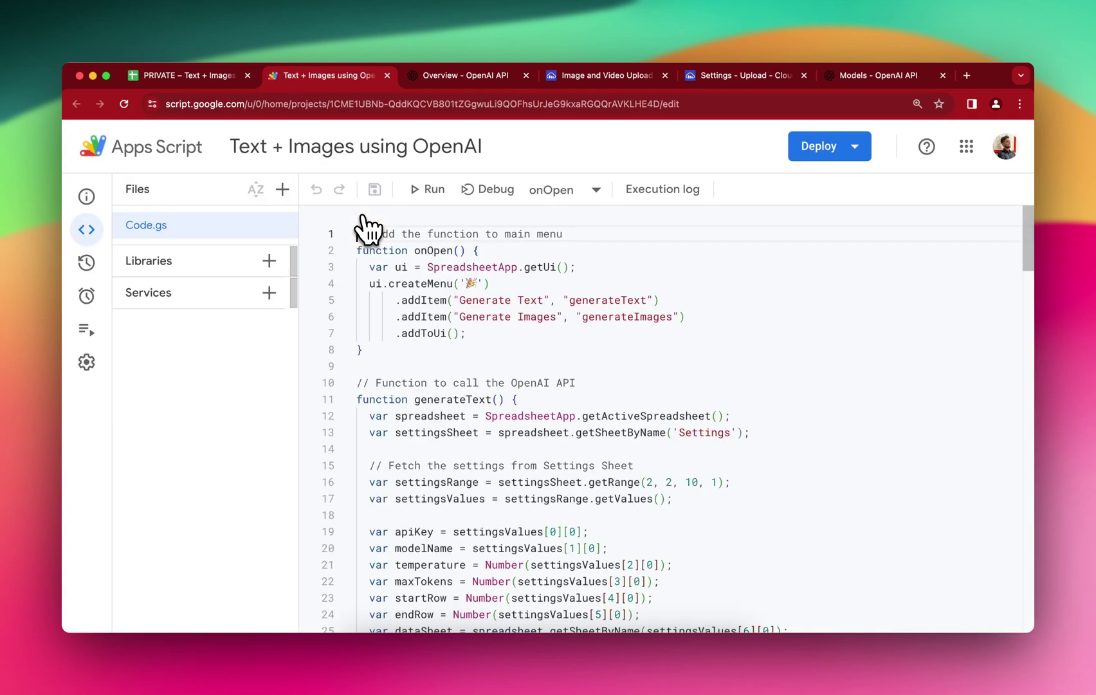
{"action": "mouse_move", "coordinate": [87, 248]}
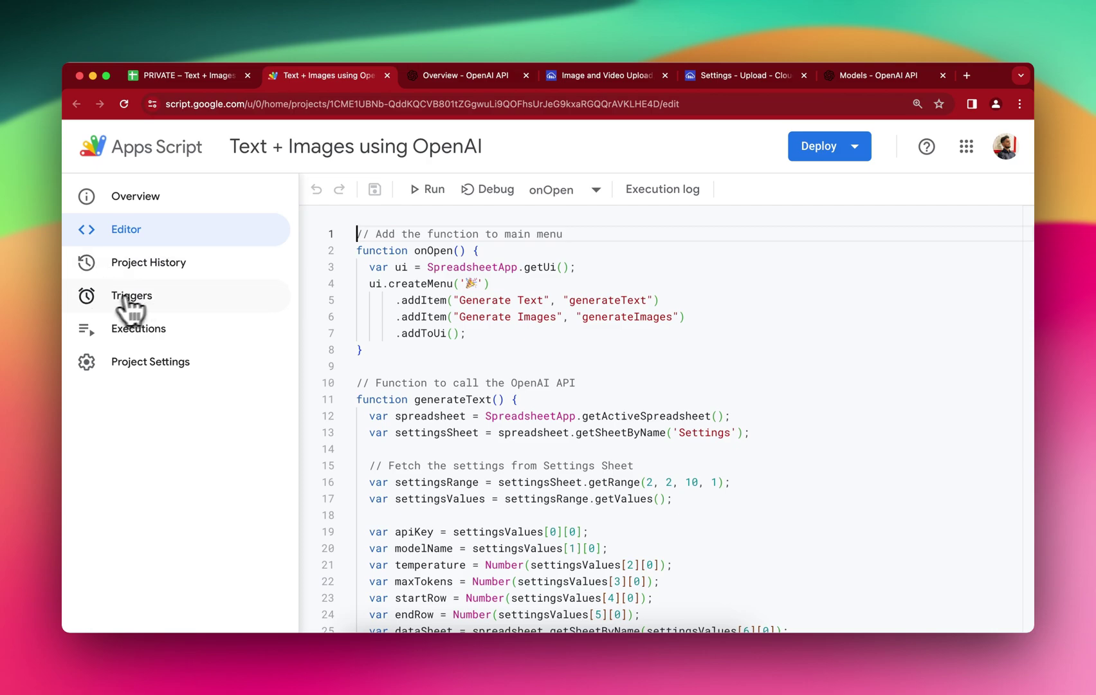
{"action": "left_click", "coordinate": [163, 297]}
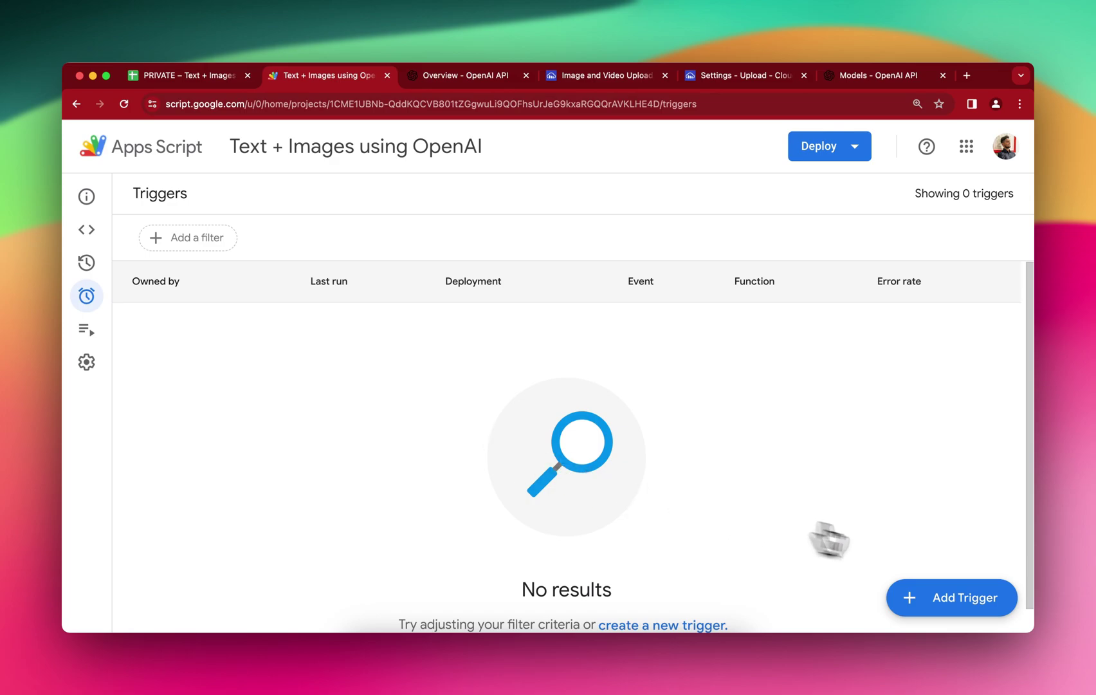
Step: Add a new trigger that runs the generateText function with a Time-driven event source
{"action": "left_click", "coordinate": [949, 601]}
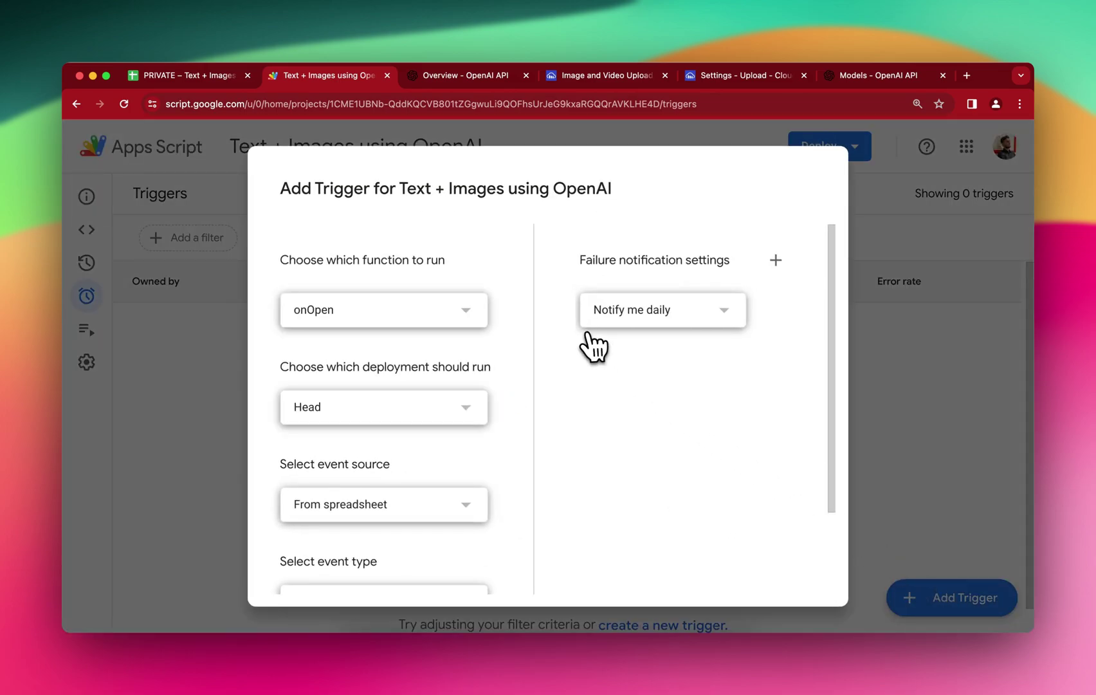
{"action": "left_click", "coordinate": [403, 310]}
{"action": "left_click", "coordinate": [384, 348]}
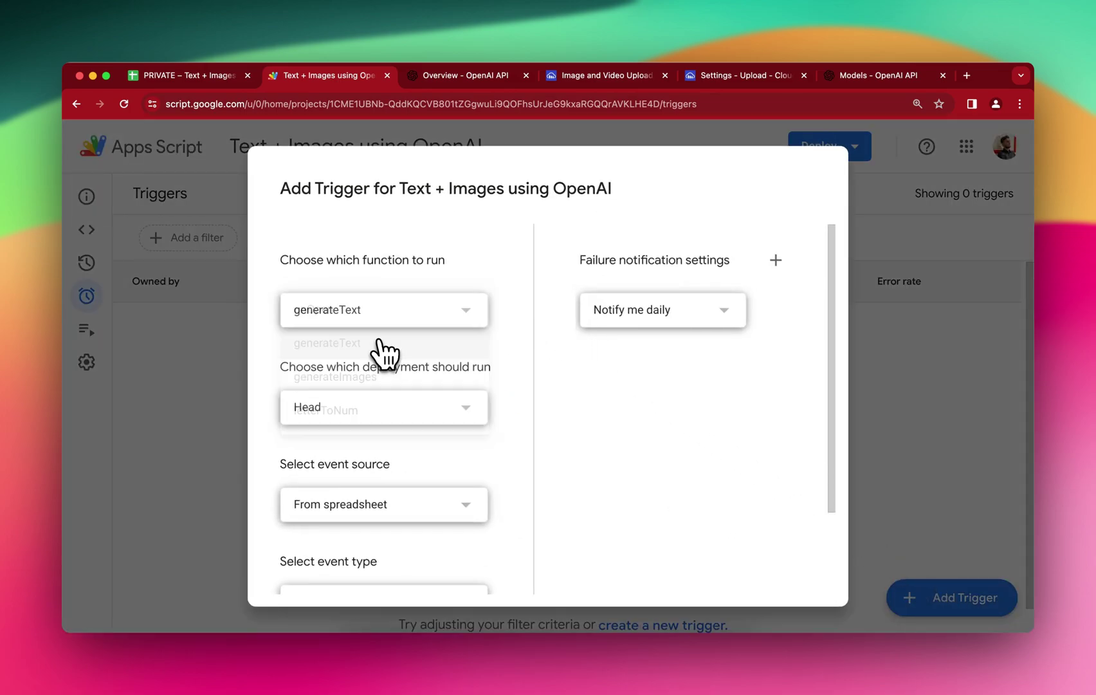
{"action": "scroll", "coordinate": [435, 433], "scroll_direction": "down", "scroll_amount": 2}
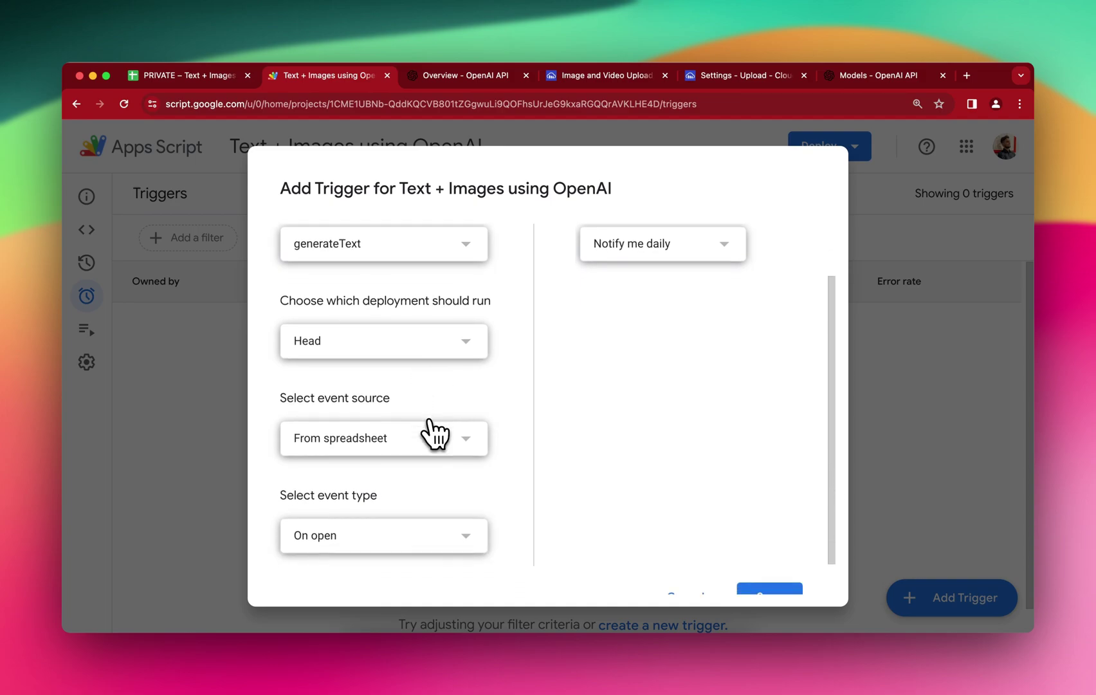
{"action": "left_click", "coordinate": [392, 438]}
{"action": "left_click", "coordinate": [385, 459]}
{"action": "scroll", "coordinate": [501, 472], "scroll_direction": "down", "scroll_amount": 3}
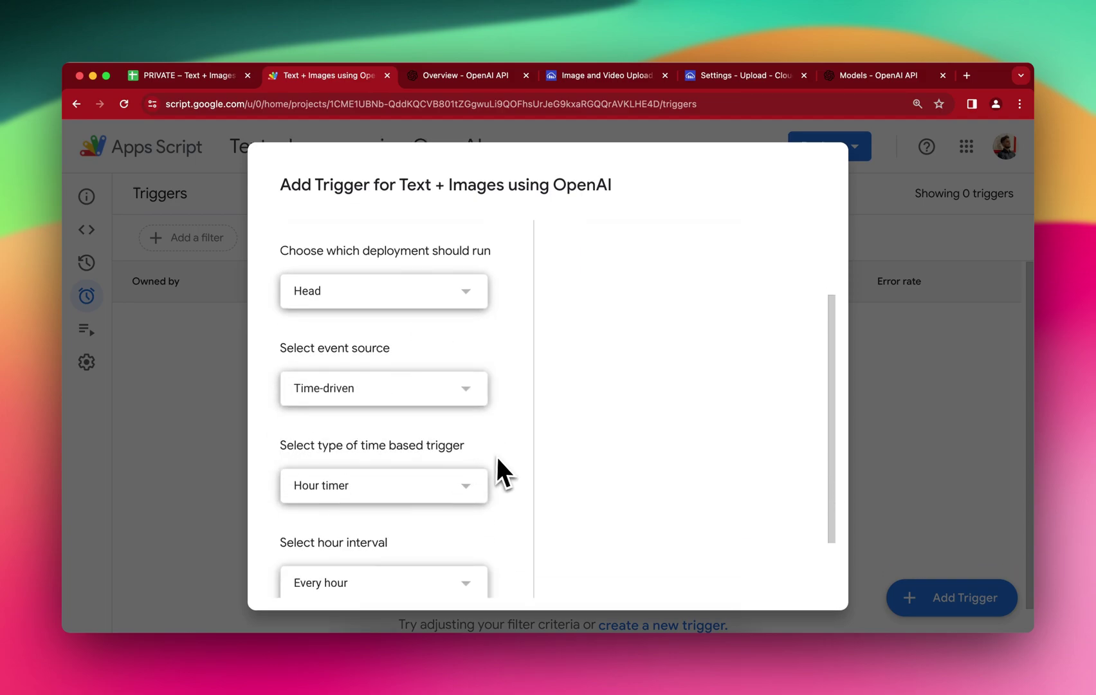
Step: Schedule the generateText trigger with a Minutes timer running every 30 minutes and save it
{"action": "left_click", "coordinate": [404, 406]}
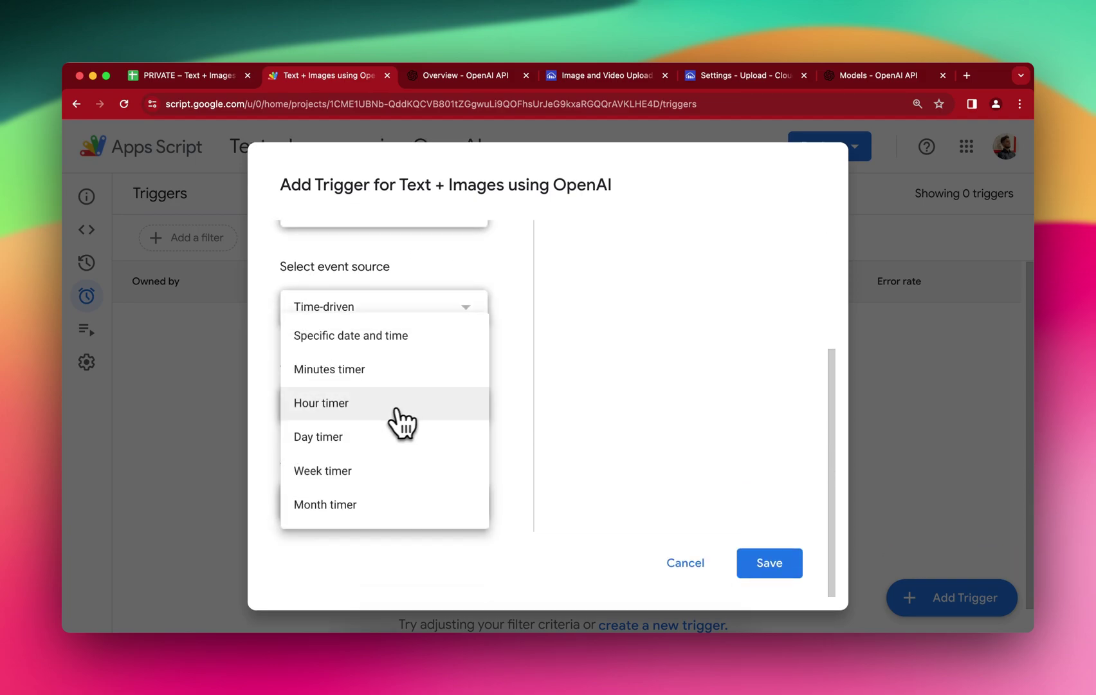
{"action": "left_click", "coordinate": [360, 371]}
{"action": "left_click", "coordinate": [367, 508]}
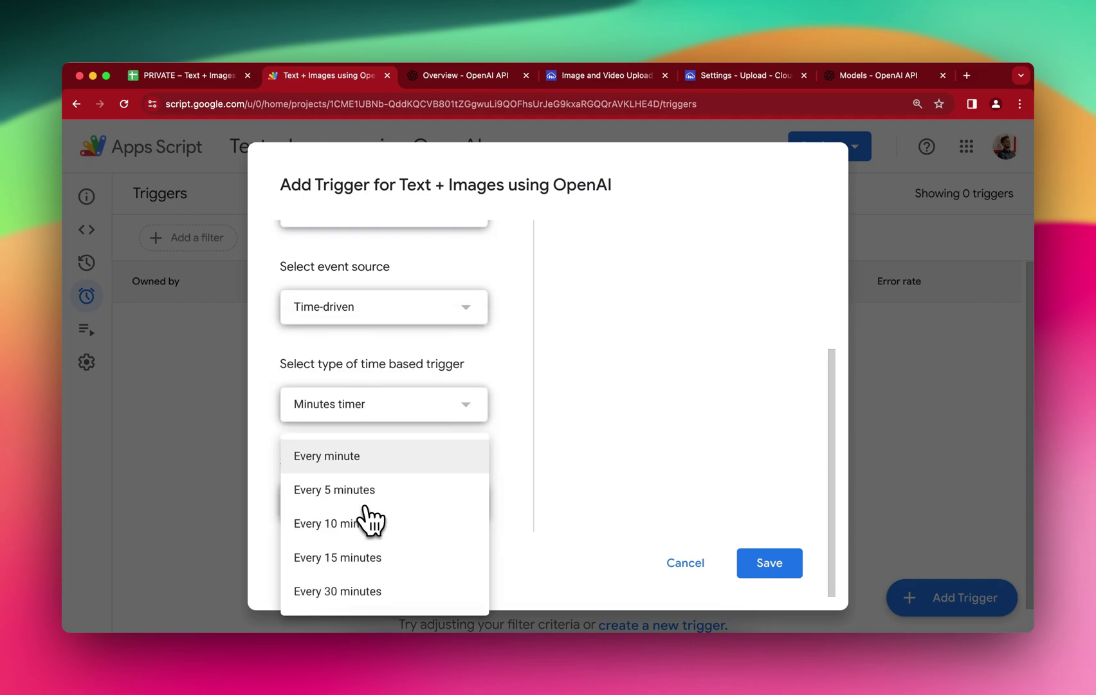
{"action": "left_click", "coordinate": [330, 589]}
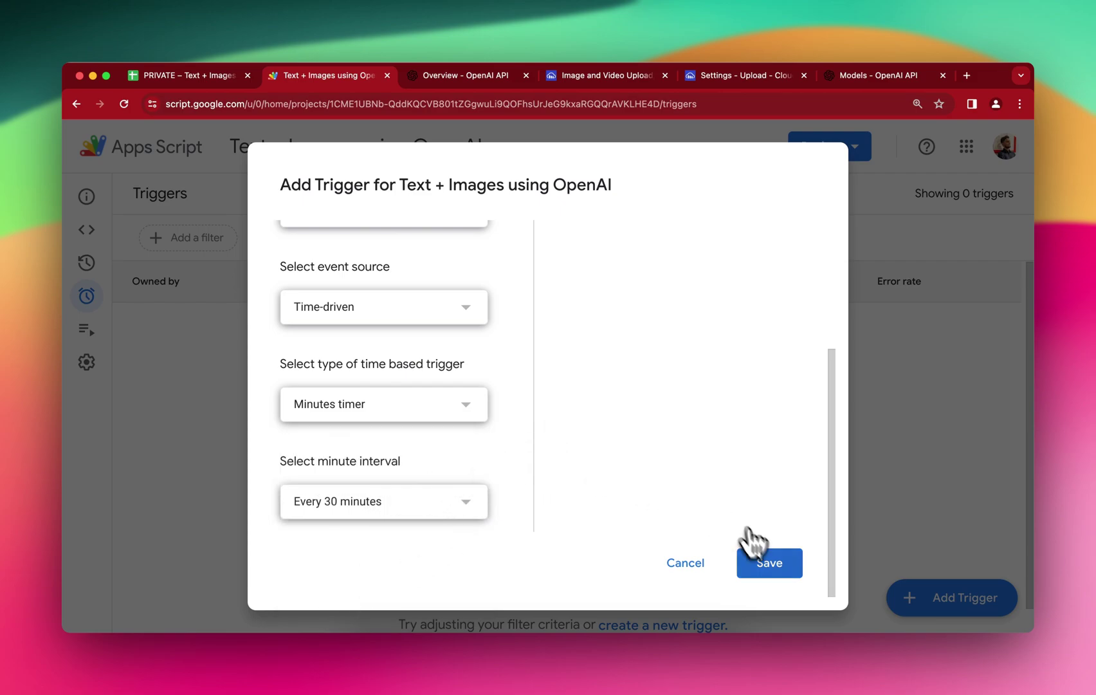
{"action": "left_click", "coordinate": [766, 561]}
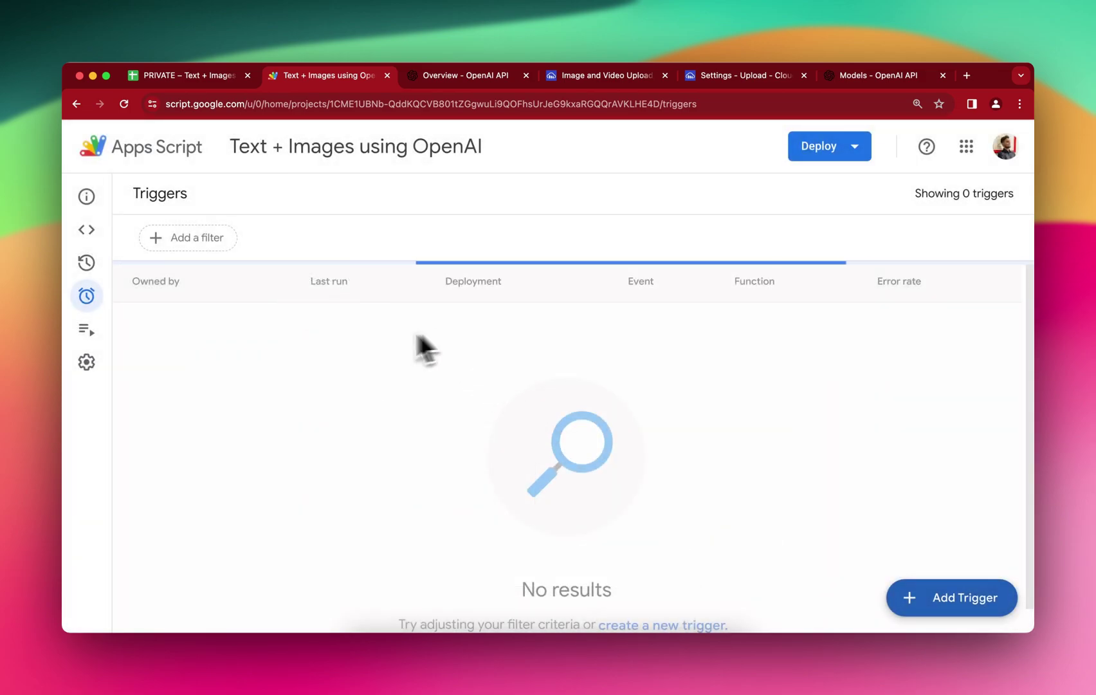
Step: Add a second trigger that runs the generateImages function with a Time-driven event source
{"action": "left_click", "coordinate": [980, 611]}
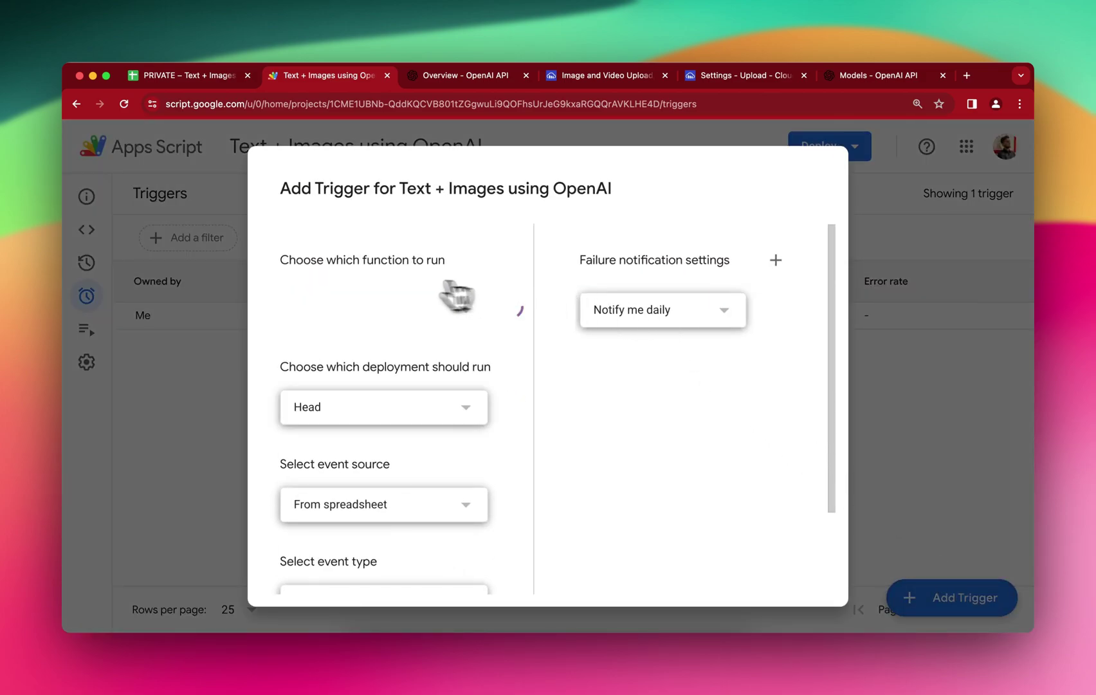
{"action": "left_click", "coordinate": [384, 319]}
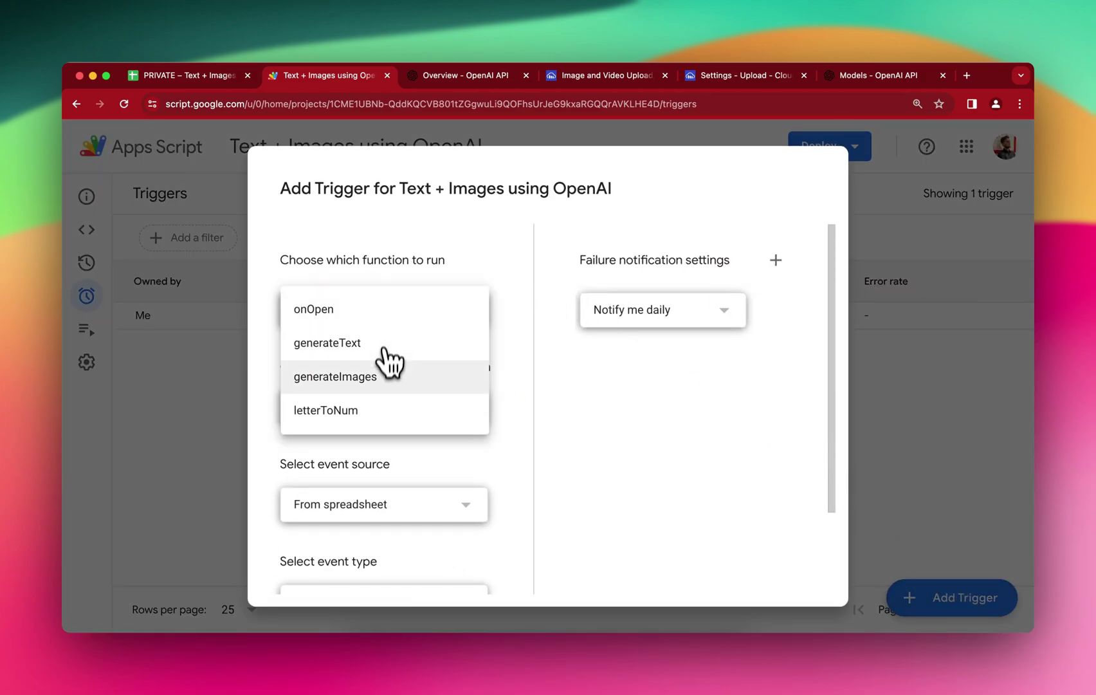
{"action": "left_click", "coordinate": [384, 379]}
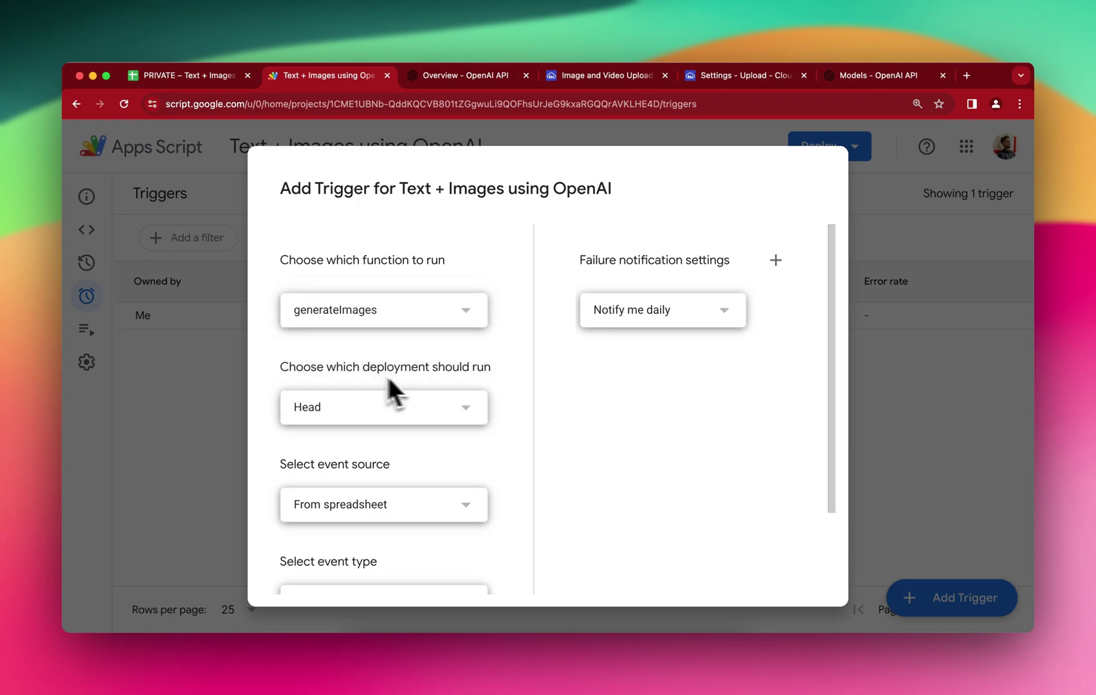
{"action": "left_click", "coordinate": [435, 508]}
{"action": "left_click", "coordinate": [411, 528]}
{"action": "scroll", "coordinate": [359, 527], "scroll_direction": "down", "scroll_amount": 3}
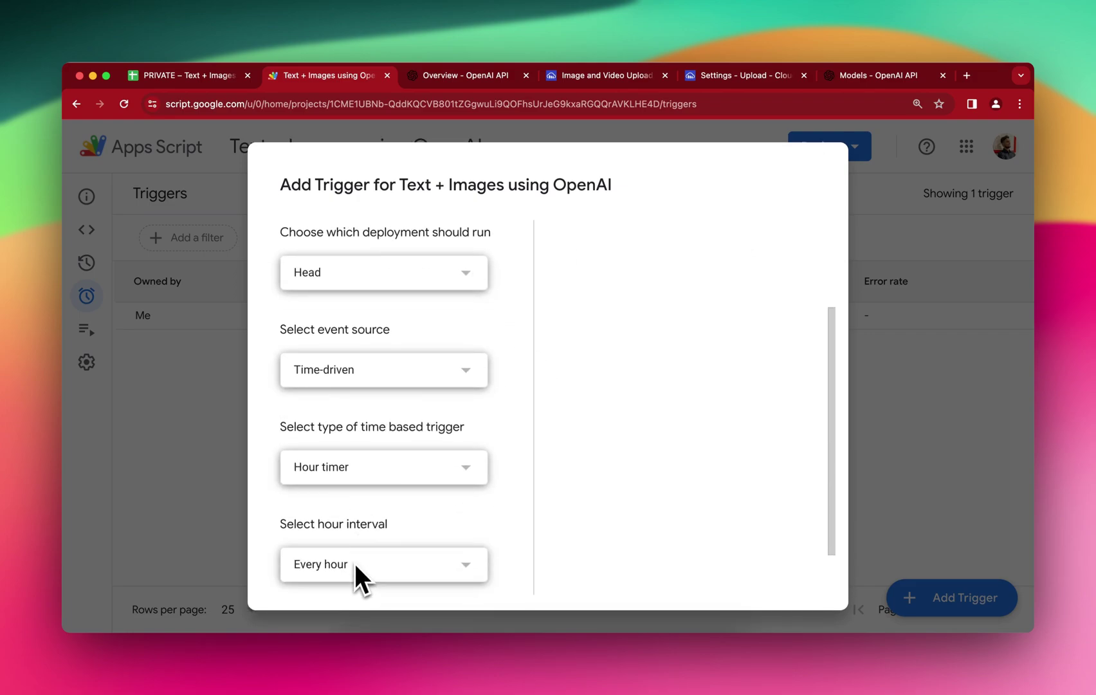
Step: Schedule the generateImages trigger with a Minutes timer running every 30 minutes and save it
{"action": "left_click", "coordinate": [346, 412]}
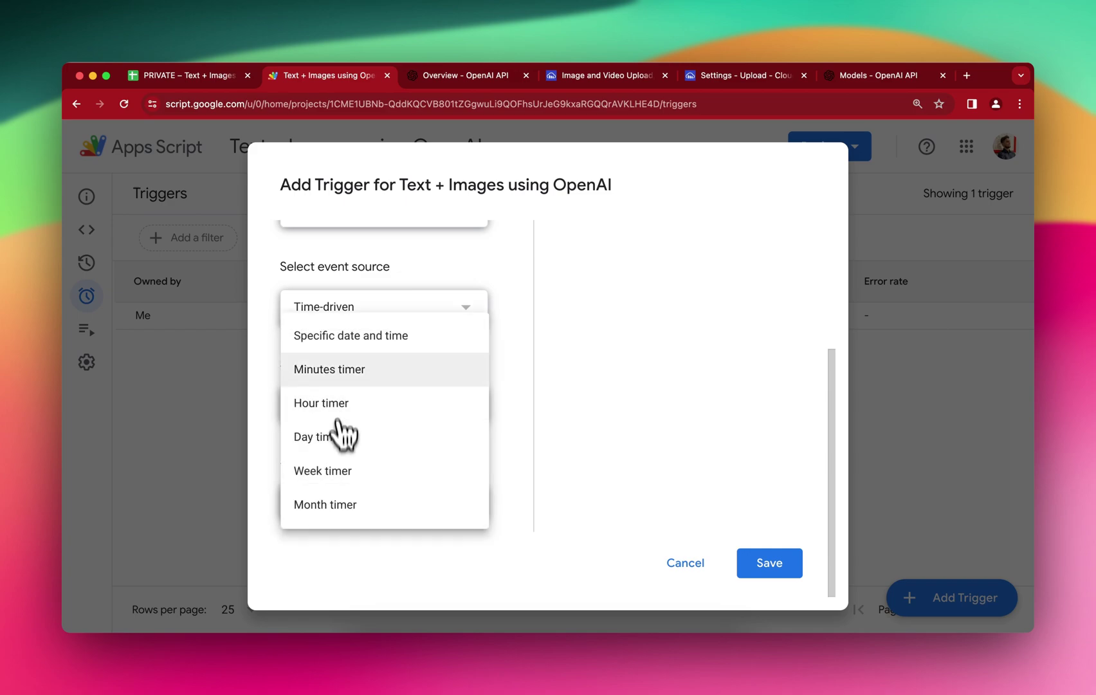
{"action": "left_click", "coordinate": [336, 380]}
{"action": "left_click", "coordinate": [333, 503]}
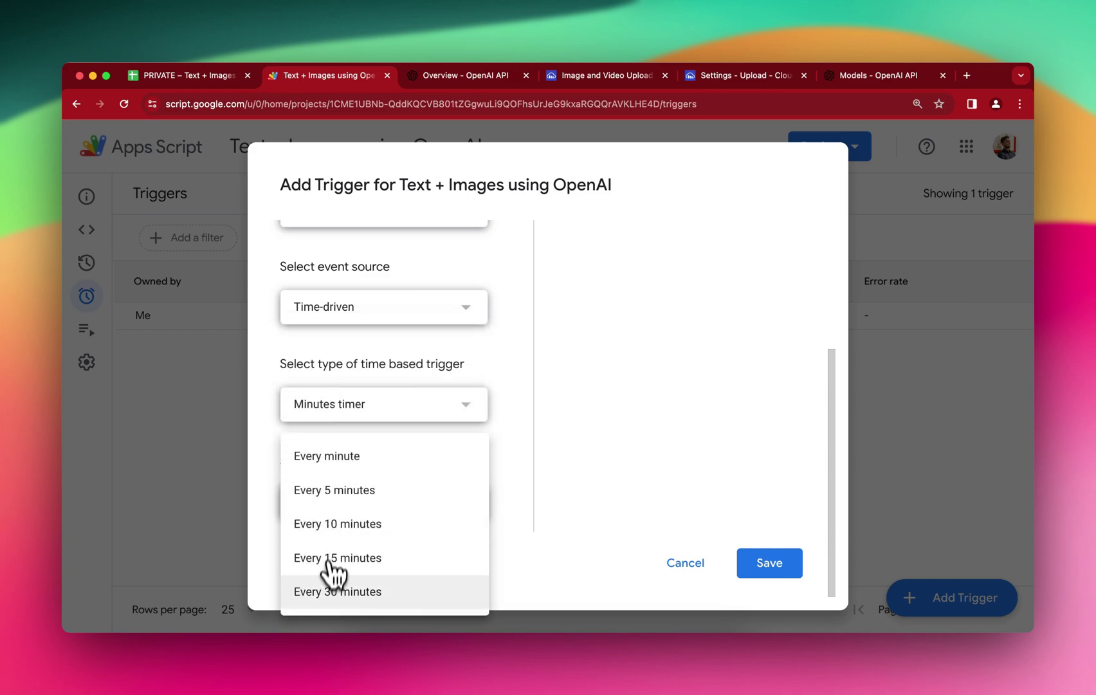
{"action": "left_click", "coordinate": [386, 589]}
{"action": "left_click", "coordinate": [758, 573]}
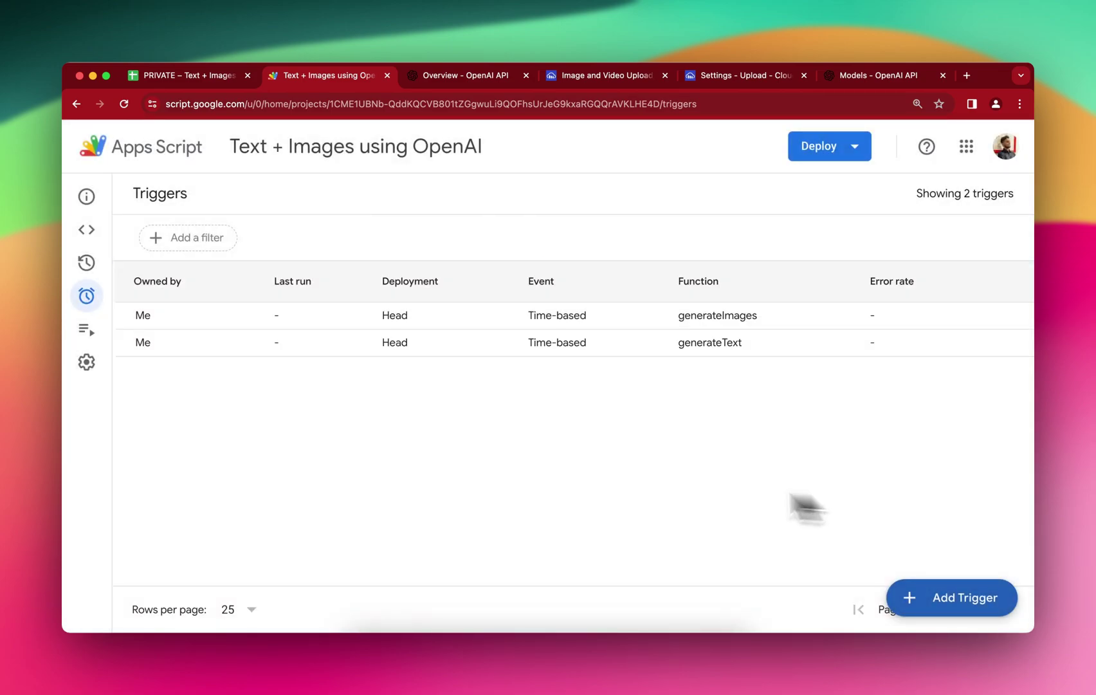
Step: Return to the Data2 sheet in Google Sheets and review the description and image output columns, including the empty cells D7:D13
{"action": "left_click", "coordinate": [191, 79]}
{"action": "scroll", "coordinate": [242, 469], "scroll_direction": "down", "scroll_amount": 3}
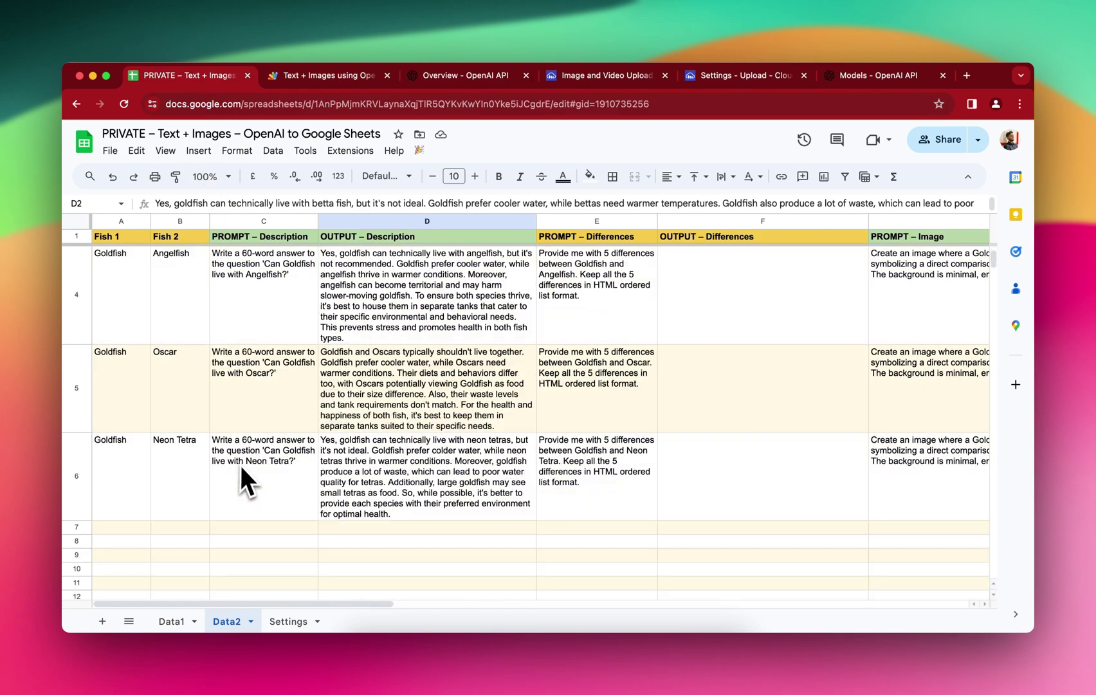
{"action": "scroll", "coordinate": [240, 476], "scroll_direction": "down", "scroll_amount": 2}
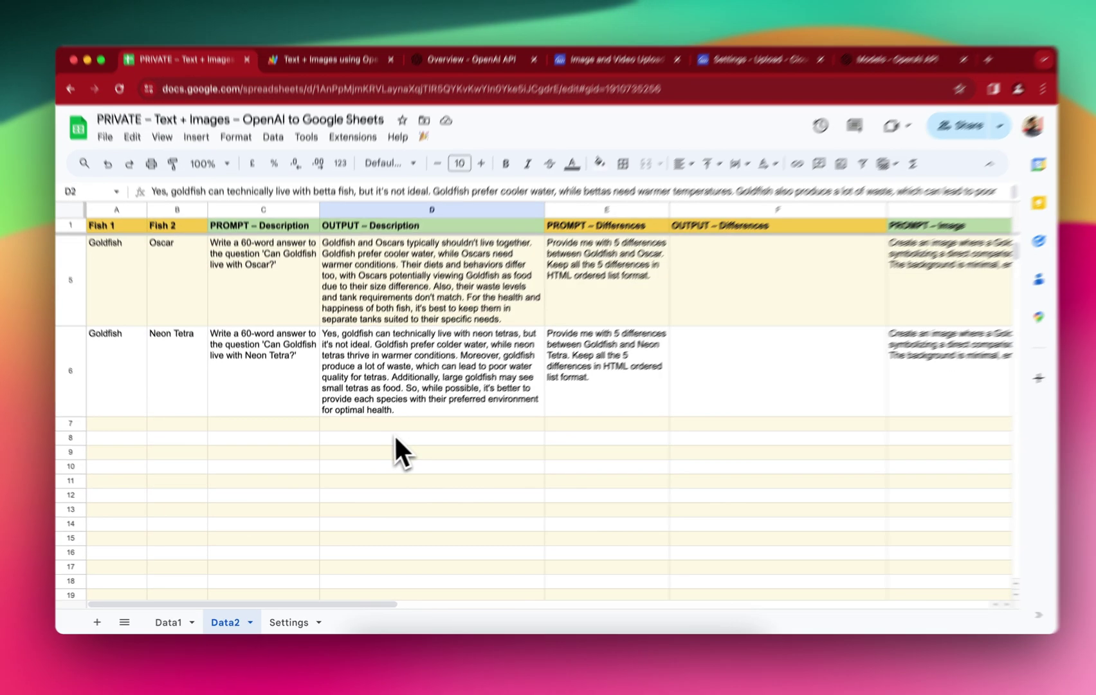
{"action": "left_click_drag", "start_coordinate": [386, 431], "coordinate": [376, 512]}
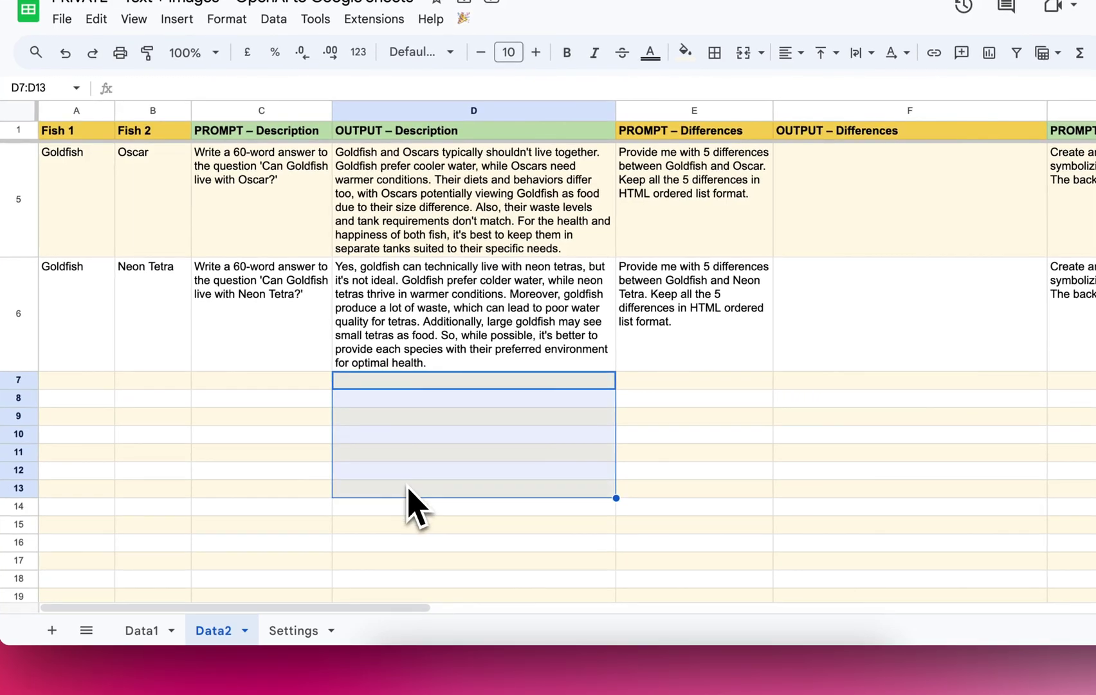
{"action": "scroll", "coordinate": [411, 506], "scroll_direction": "right", "scroll_amount": 10}
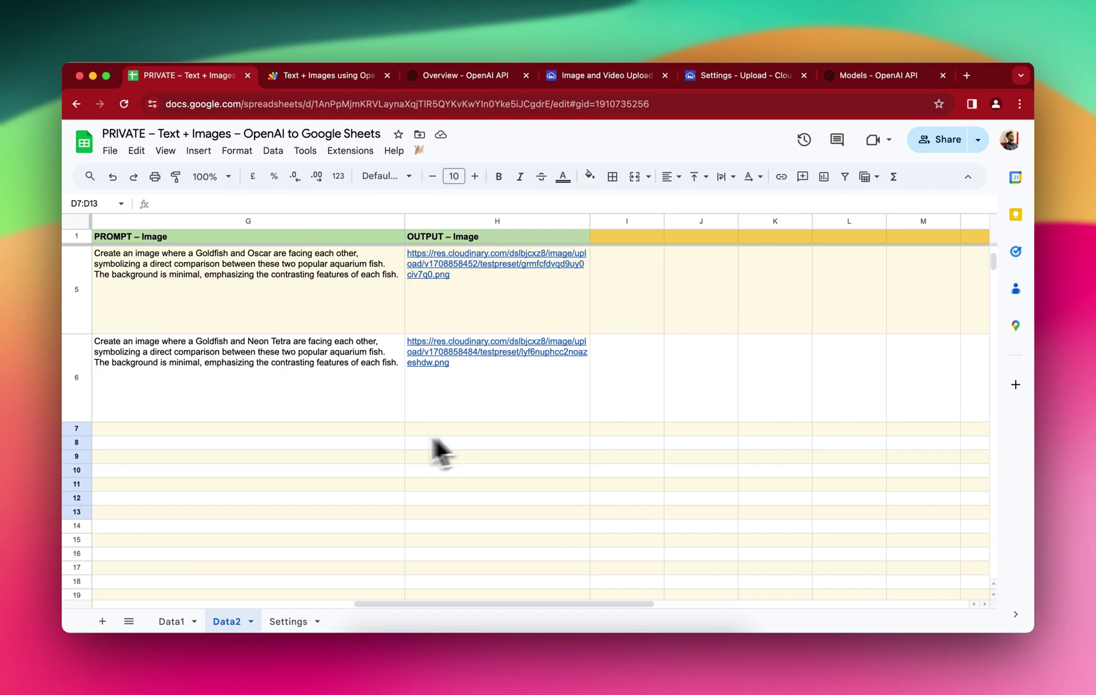
{"action": "scroll", "coordinate": [433, 450], "scroll_direction": "left", "scroll_amount": 10}
{"action": "scroll", "coordinate": [433, 450], "scroll_direction": "up", "scroll_amount": 3}
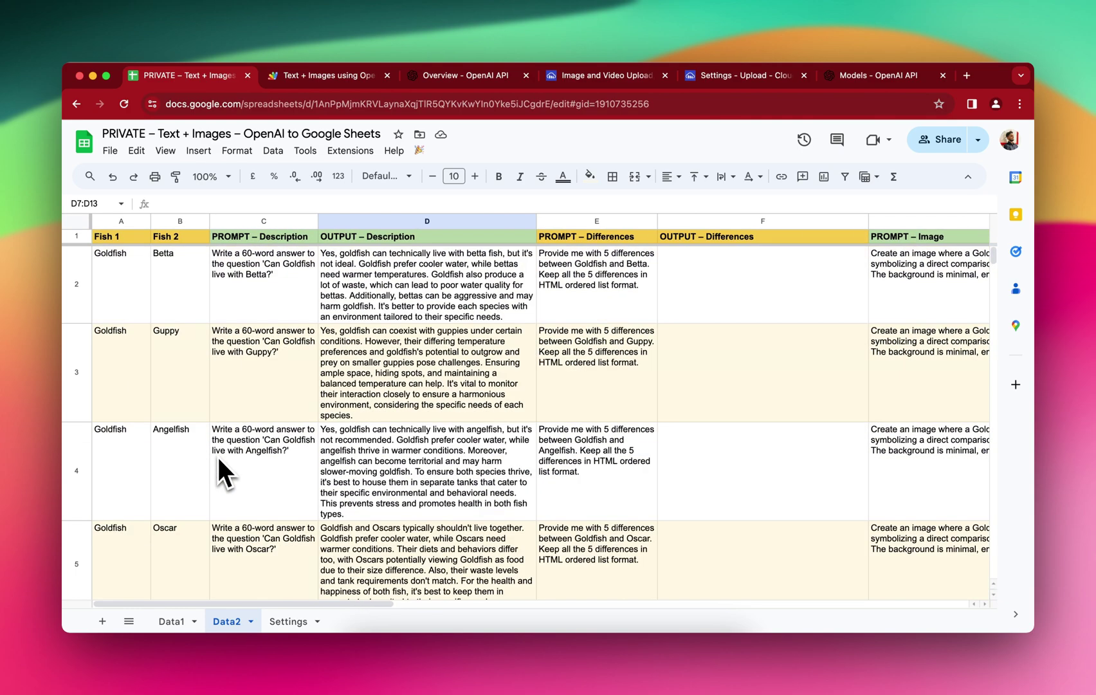